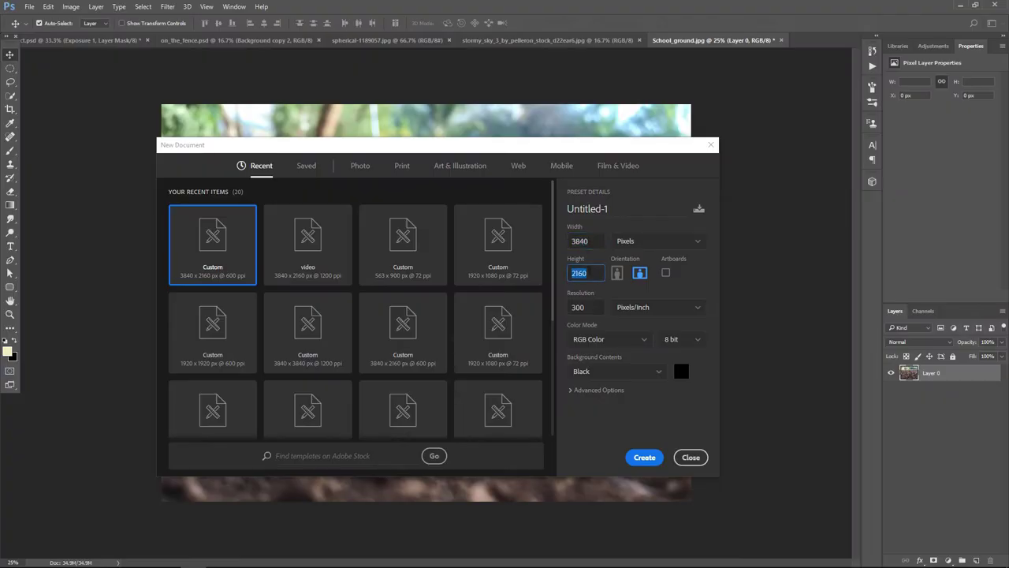
Create a 3840 × 2160 px, 300 ppi document with Black background contents.
key("Tab")
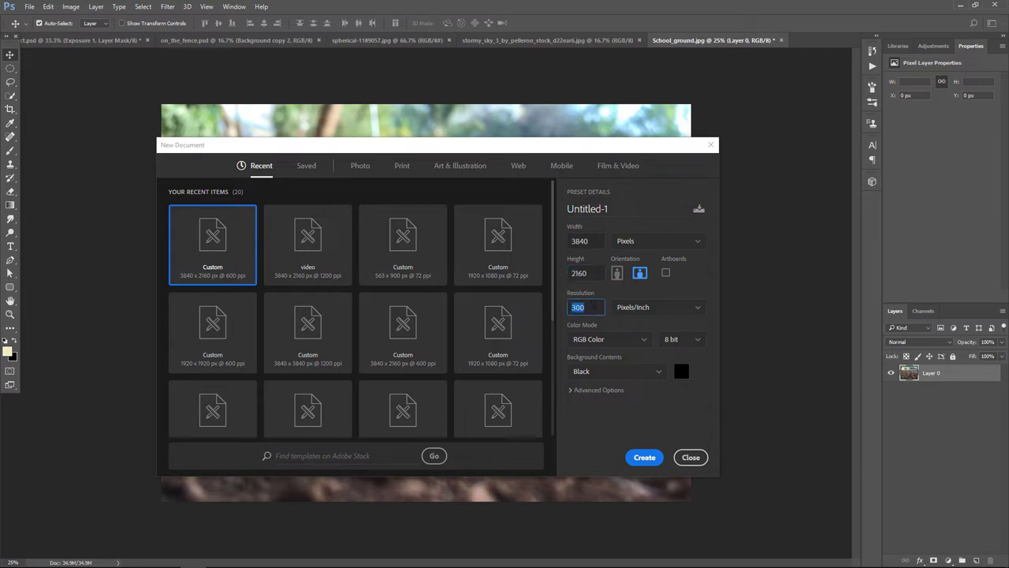
left_click(604, 374)
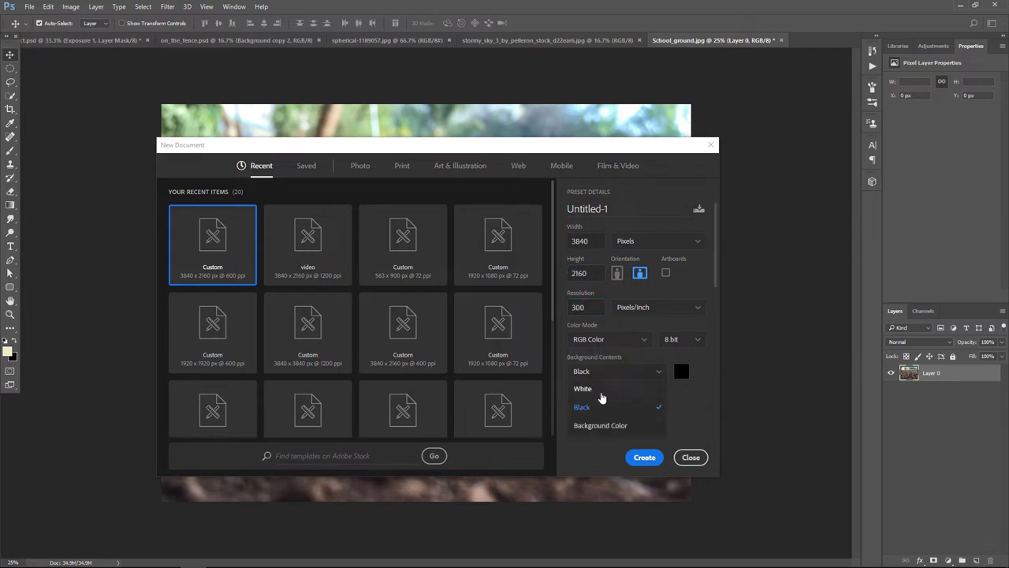
left_click(603, 408)
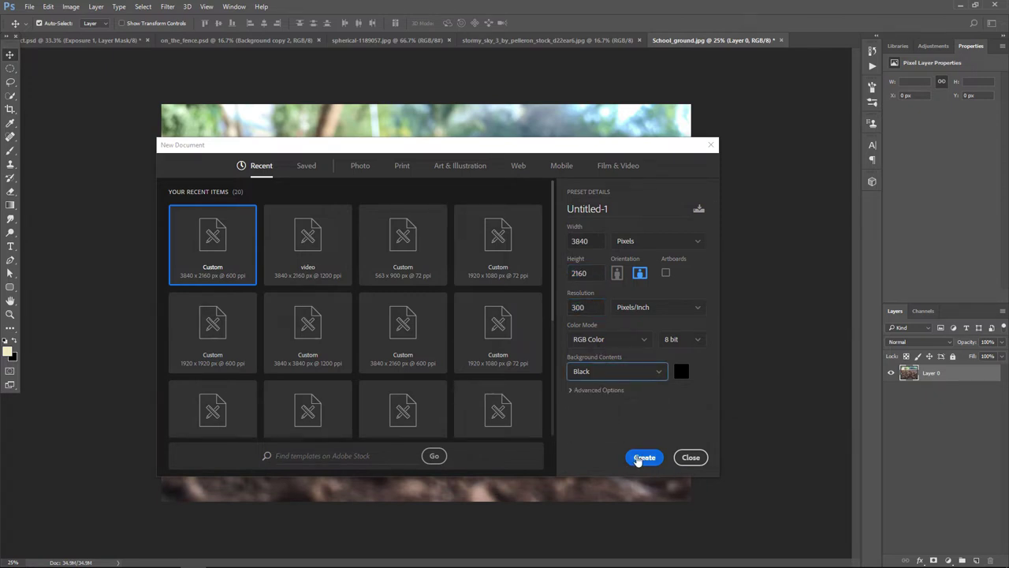
left_click(643, 457)
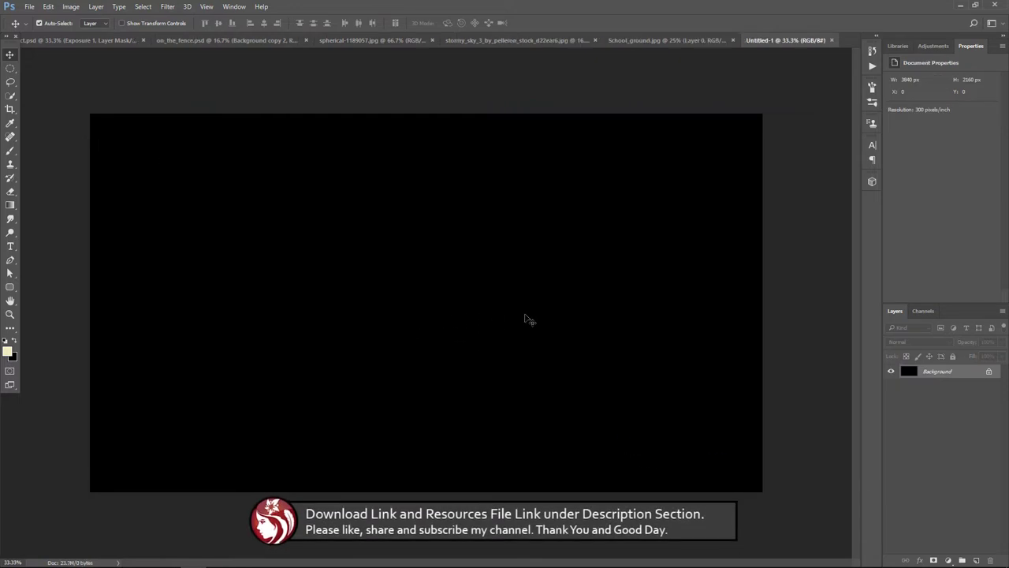
Place School_ground.jpg into Untitled-1 as Layer 1, scaled full-width across the lower canvas.
left_click(666, 39)
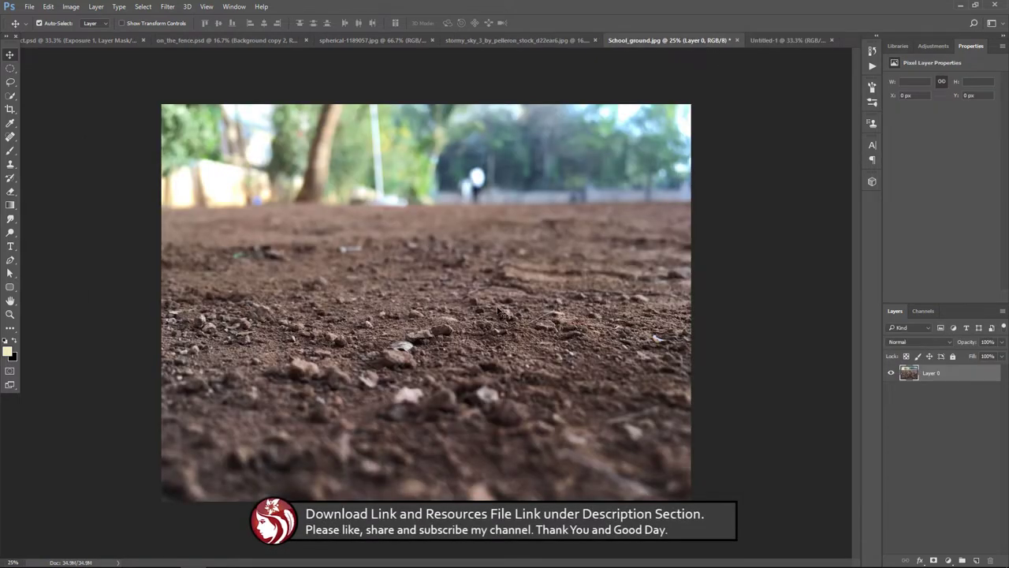
mouse_move(505, 312)
left_mouse_down()
mouse_move(777, 45)
mouse_move(574, 272)
left_mouse_up()
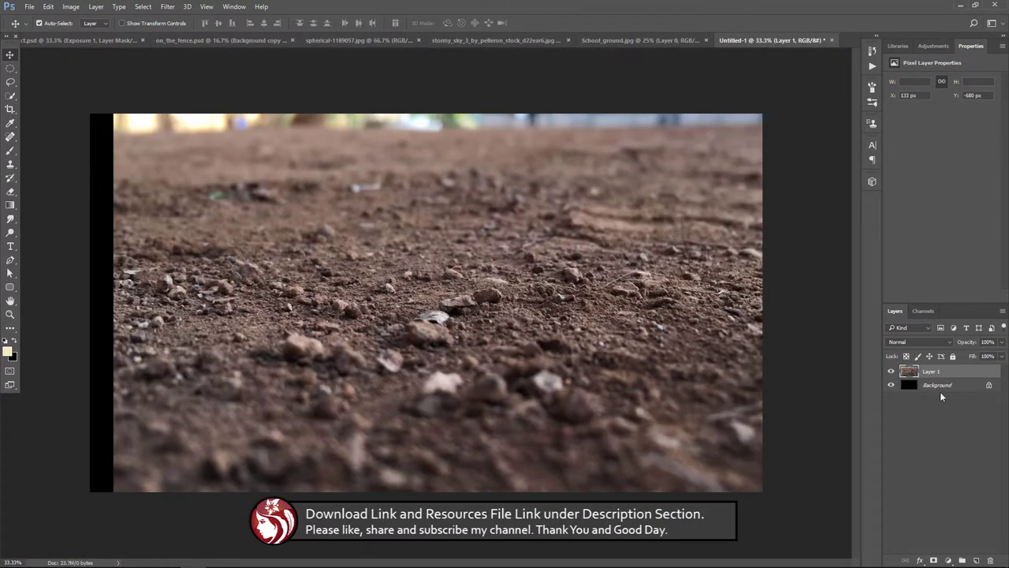
key("ctrl+t")
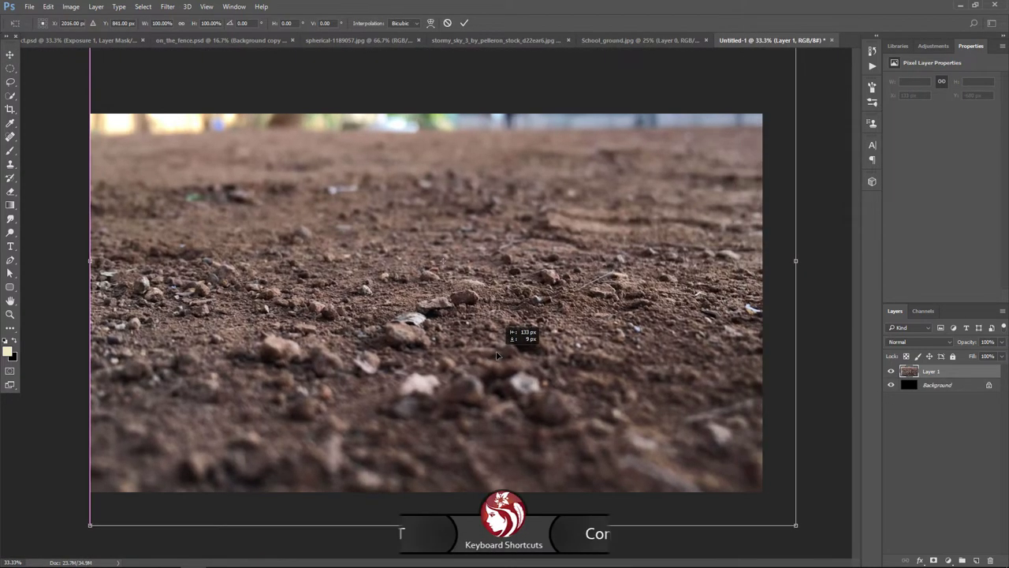
left_click_drag(521, 314, 481, 333)
left_click_drag(426, 505, 435, 422)
left_click_drag(590, 224, 579, 484)
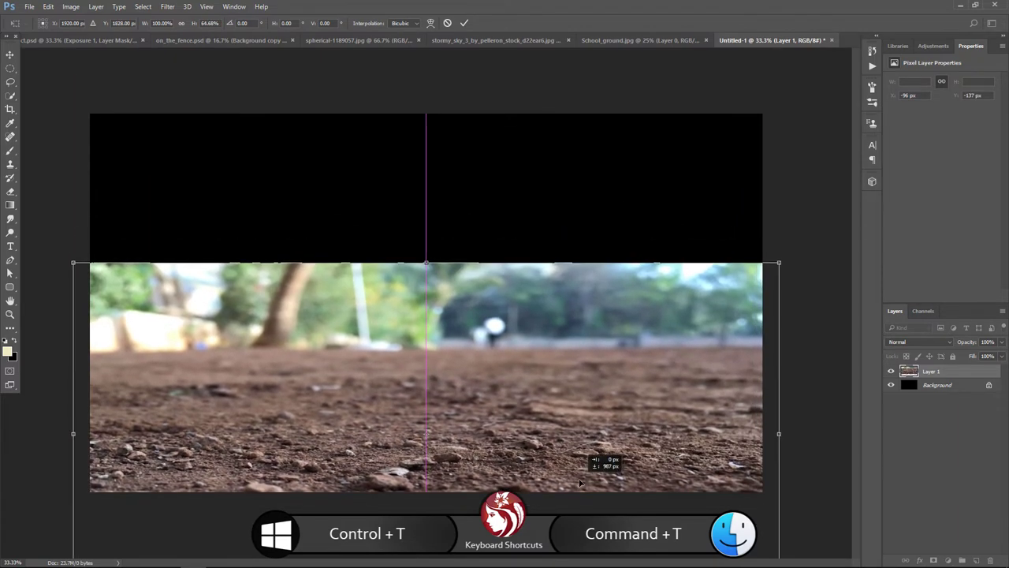
left_click_drag(426, 262, 428, 239)
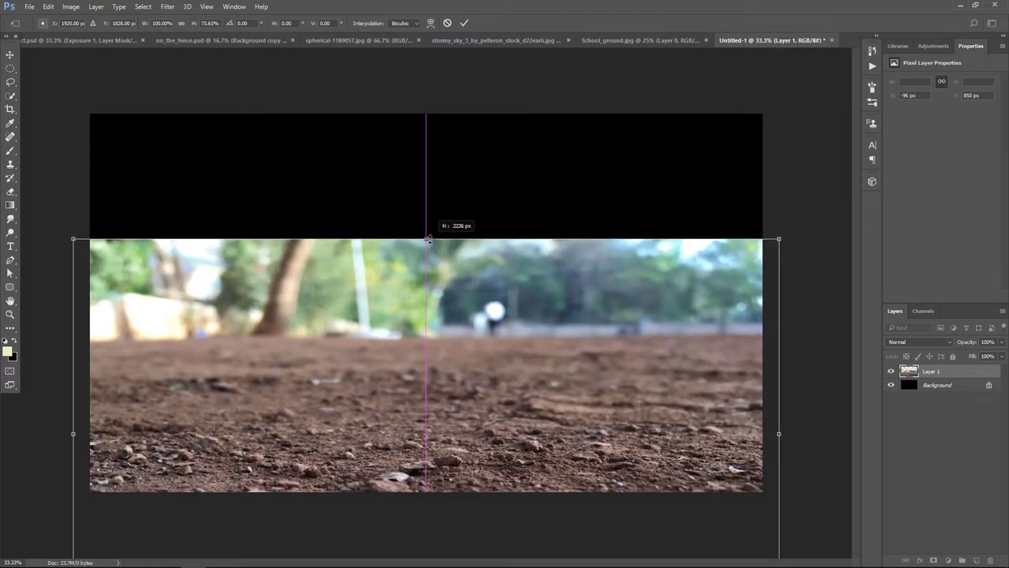
key("Return")
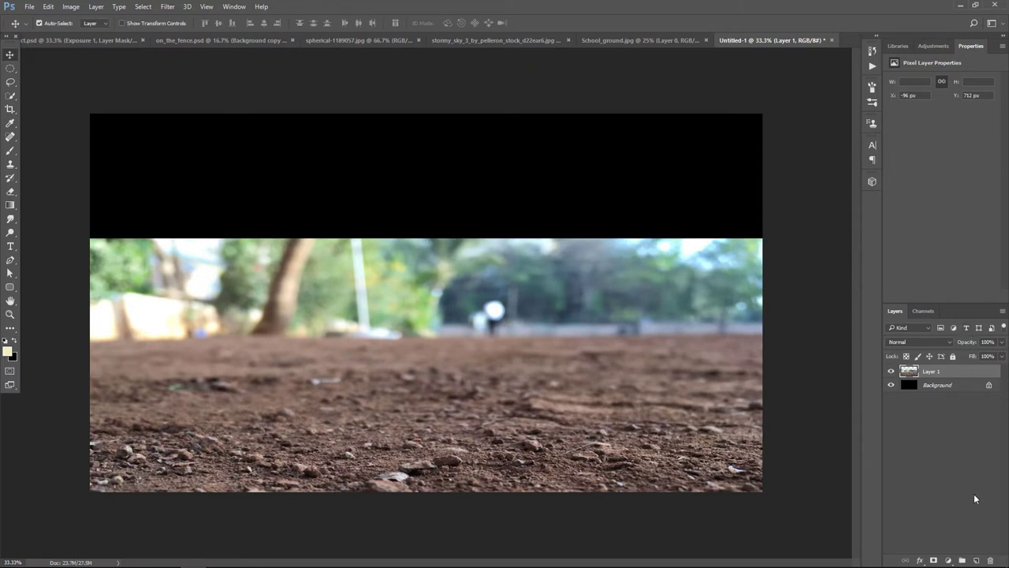
Mask Layer 1 with a black Foreground to Transparent gradient fading the horizon into black.
left_click(935, 559)
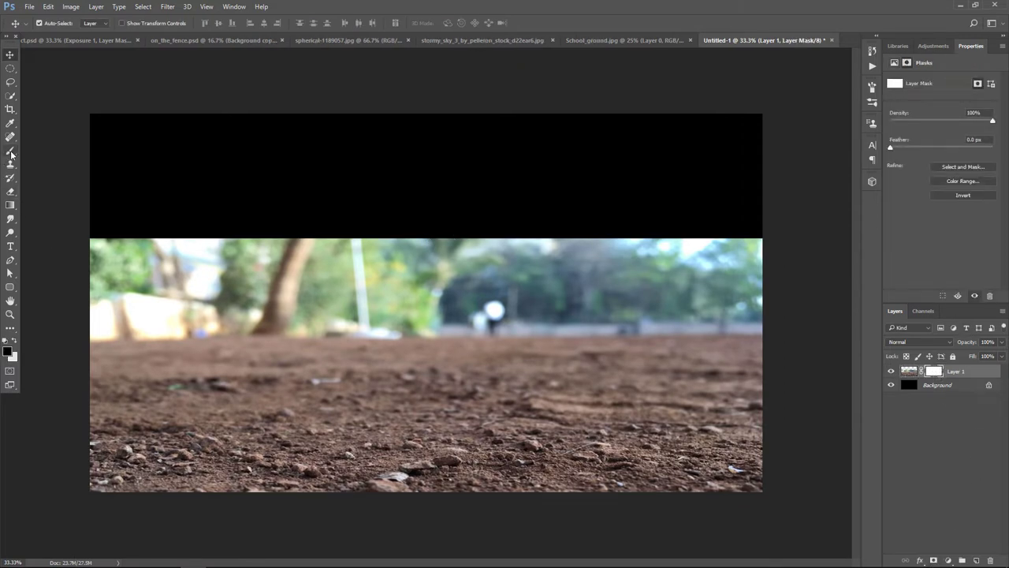
left_click(10, 205)
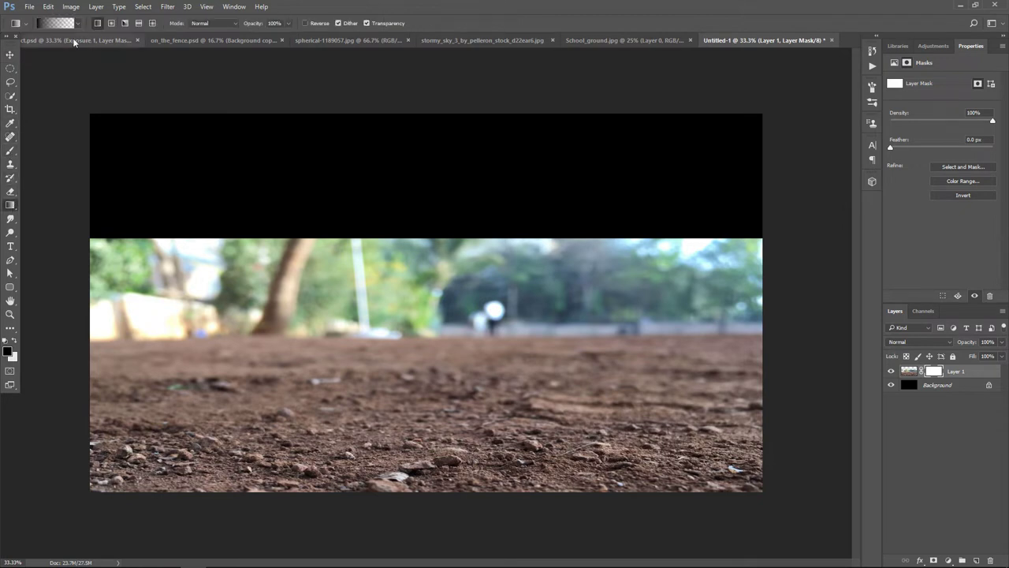
left_click(40, 23)
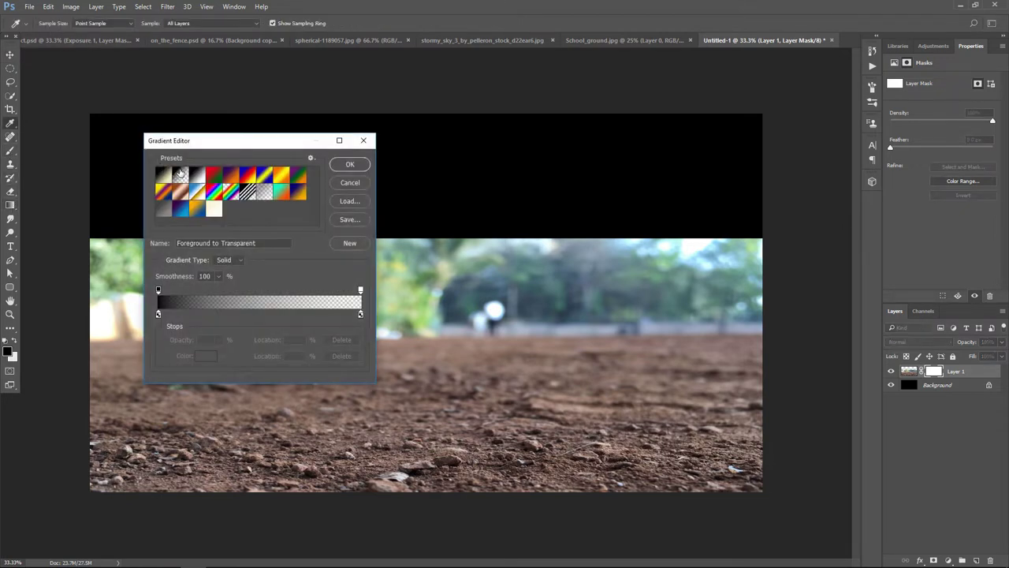
left_click(350, 164)
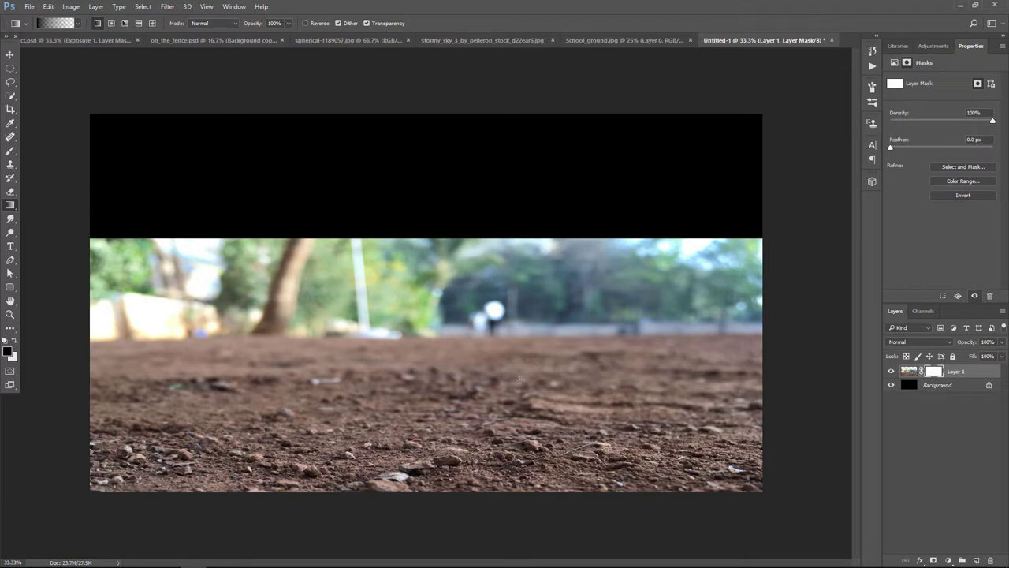
key("ctrl+z")
key("ctrl+z")
left_click_drag(498, 355, 497, 356)
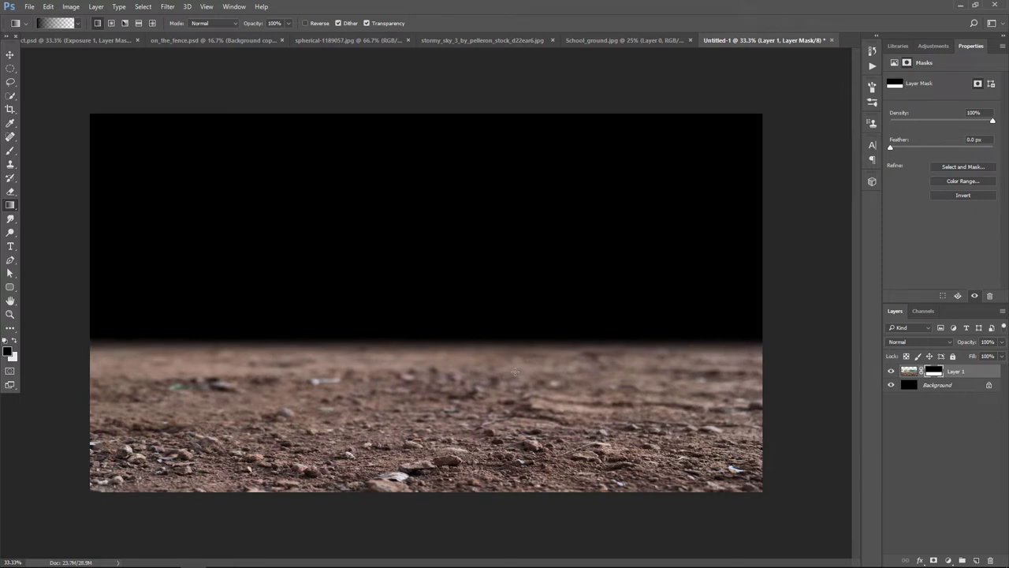
Apply Layer 1's layer mask permanently to the ground layer.
left_click(10, 54)
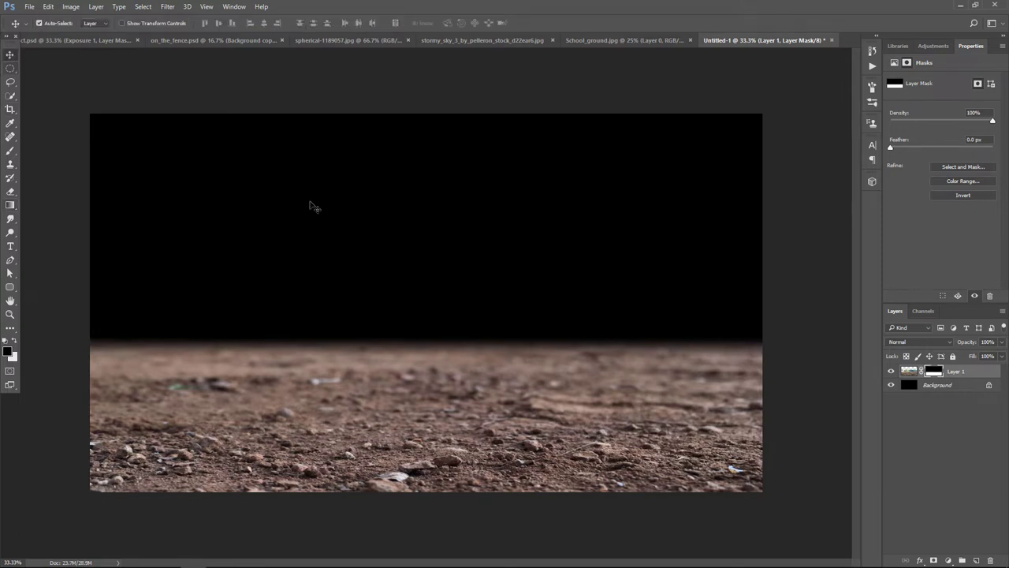
right_click(945, 375)
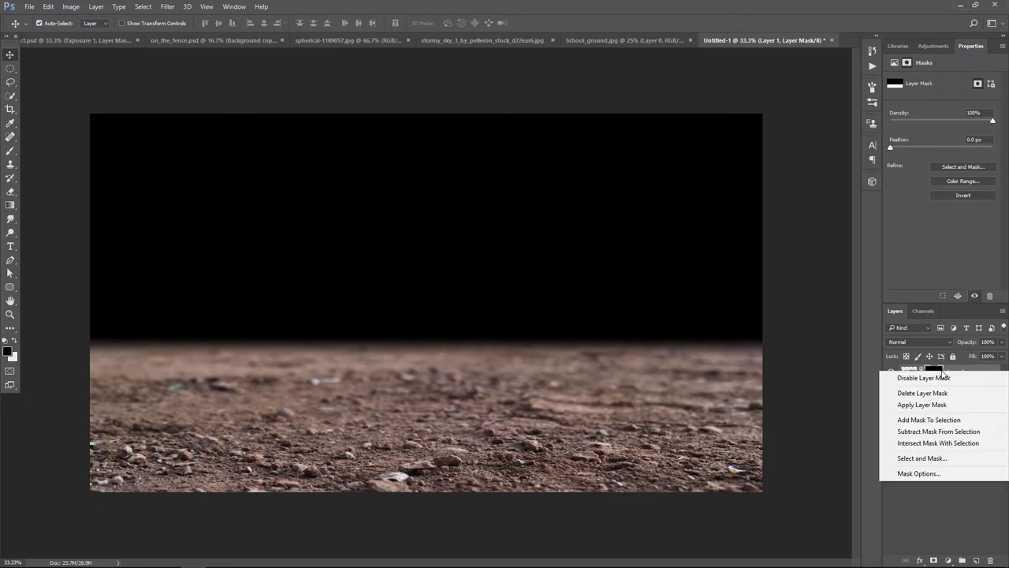
left_click(933, 401)
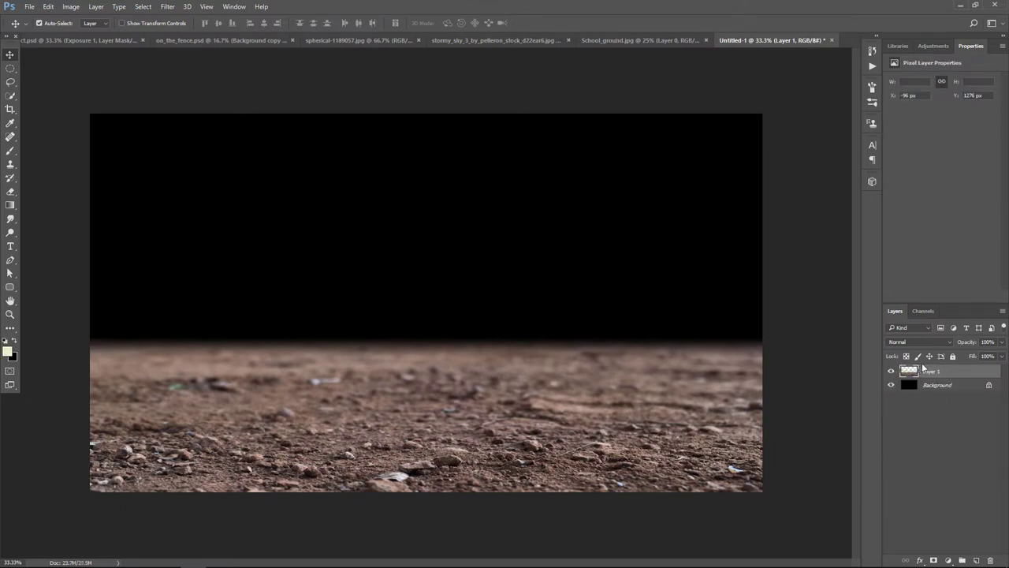
Camera Raw the ground: Clarity +41, Temperature +4, Highlights −26, Shadows +27, Whites −25, Blacks +26.
left_click(167, 7)
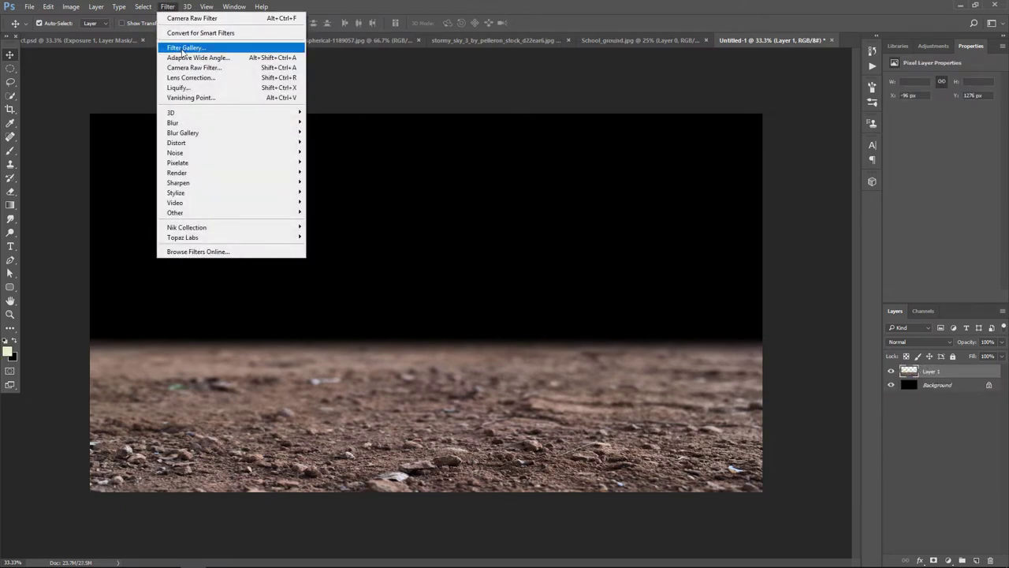
left_click(197, 68)
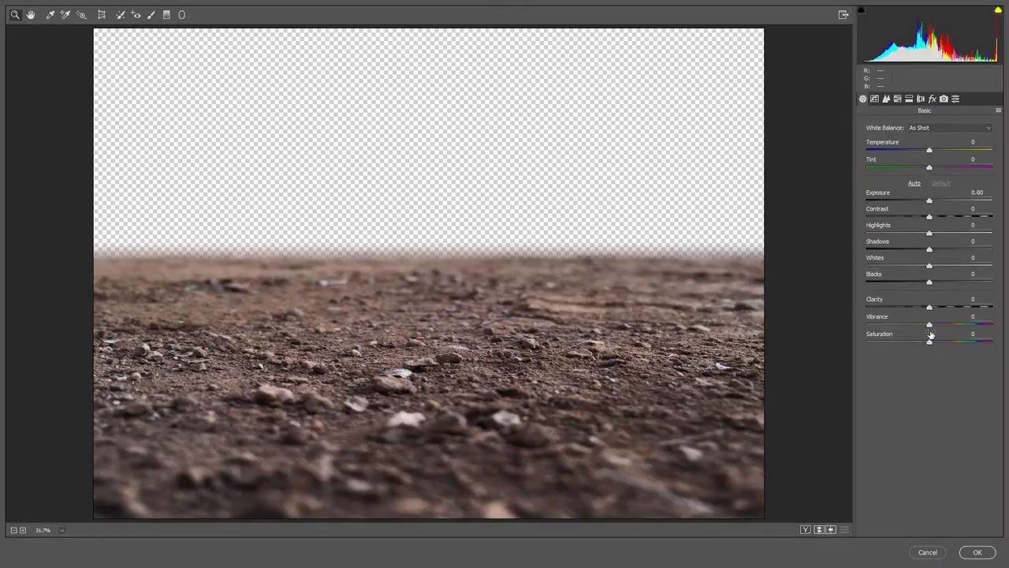
mouse_move(934, 310)
left_mouse_down()
mouse_move(955, 310)
mouse_move(947, 282)
mouse_move(914, 265)
mouse_move(951, 251)
mouse_move(914, 234)
left_mouse_up()
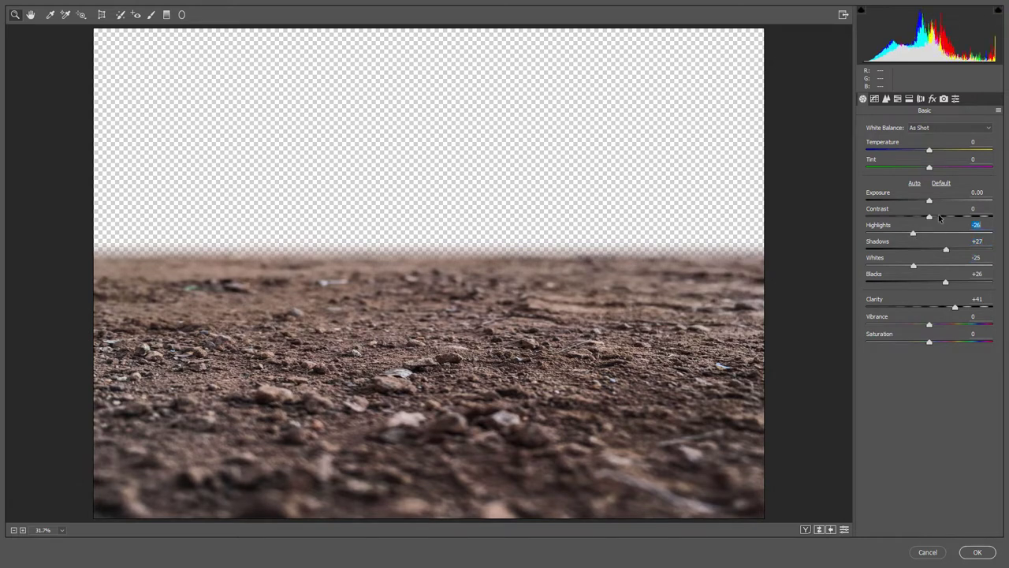
left_click_drag(930, 151, 936, 157)
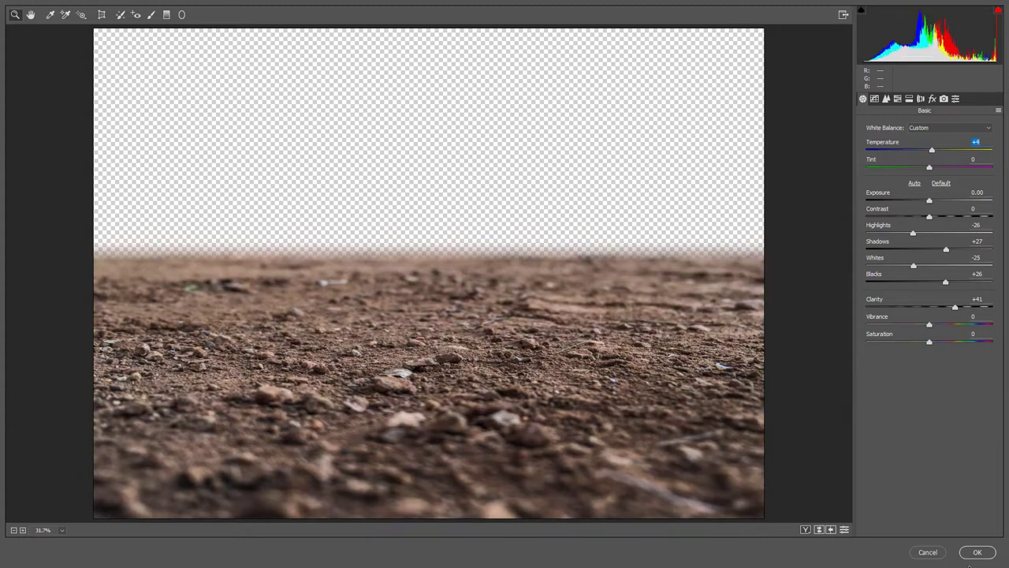
left_click(976, 552)
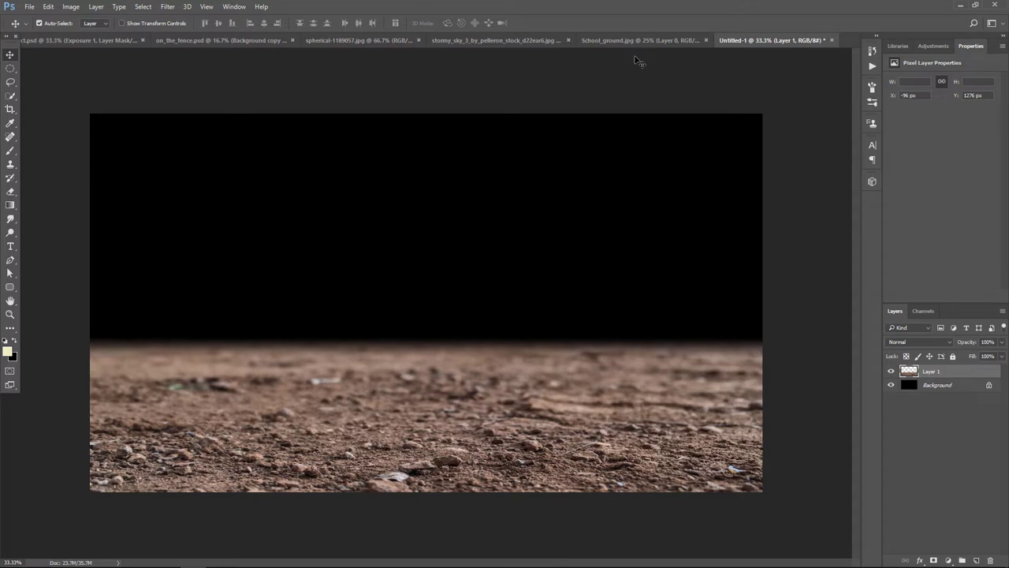
Bring the stormy sky photo into Untitled-1 as Layer 2, scaled across the canvas.
left_click(524, 40)
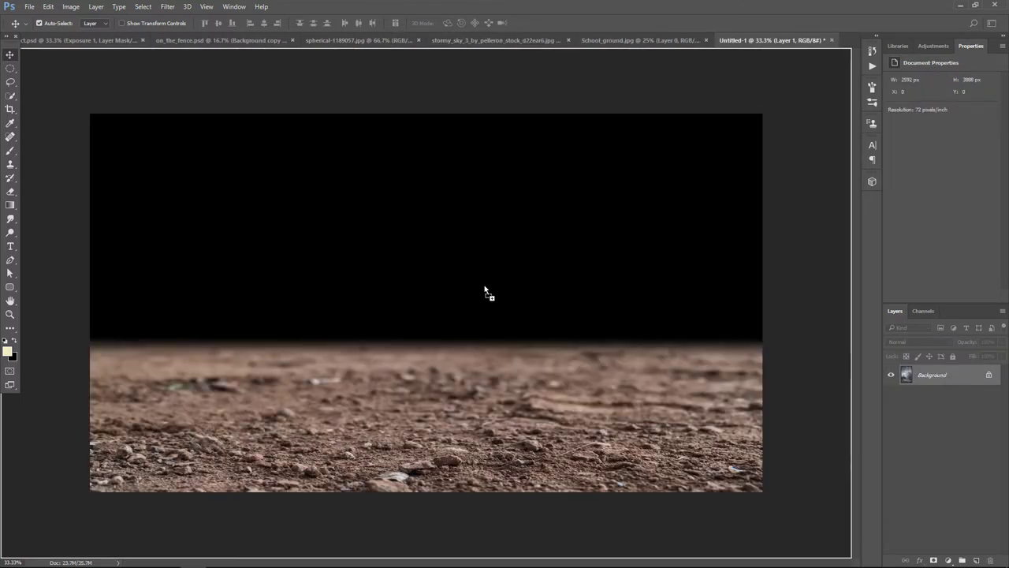
left_click_drag(764, 48, 483, 283)
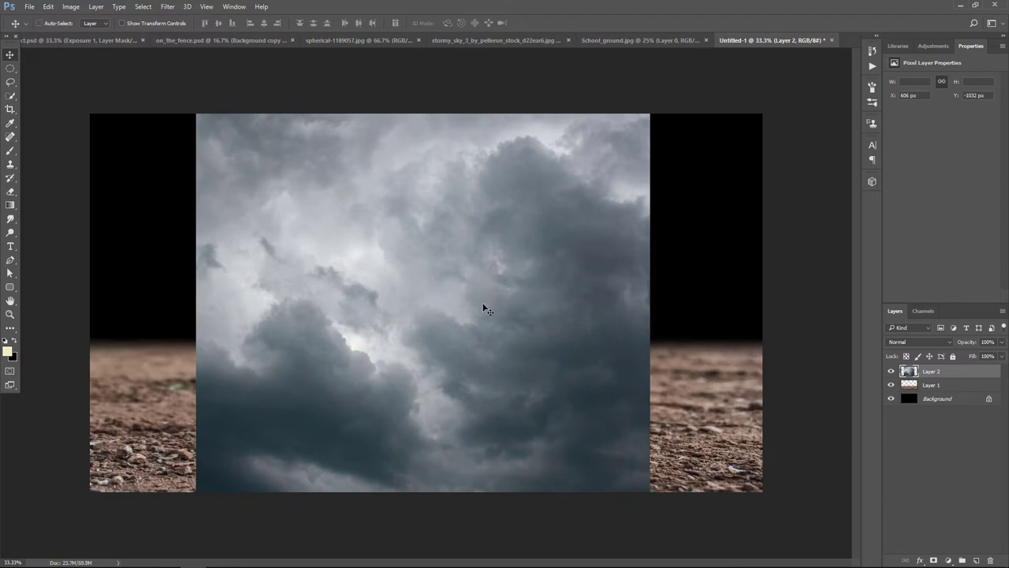
key("ctrl+t")
mouse_move(484, 400)
left_mouse_down()
mouse_move(734, 495)
mouse_move(769, 520)
mouse_move(635, 493)
left_mouse_up()
left_click_drag(428, 529, 446, 344)
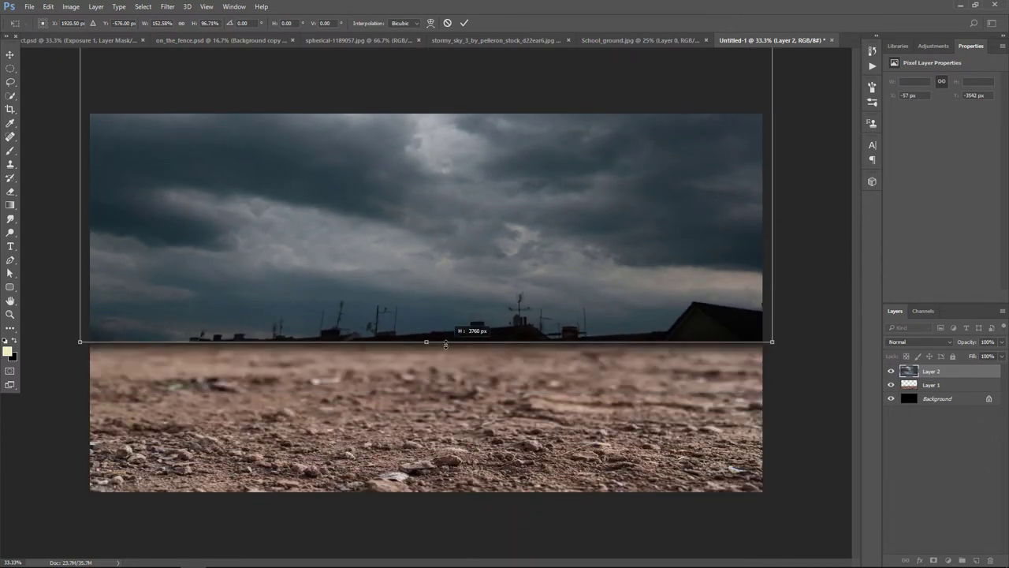
key("Return")
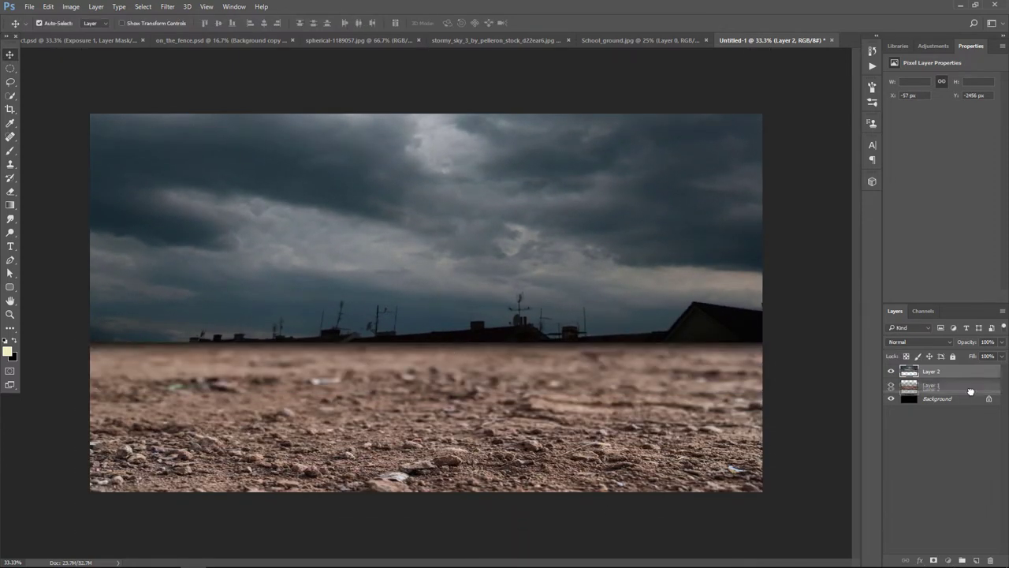
Move Layer 2 beneath the ground layer and lower it to meet the horizon.
left_click_drag(970, 391, 969, 392)
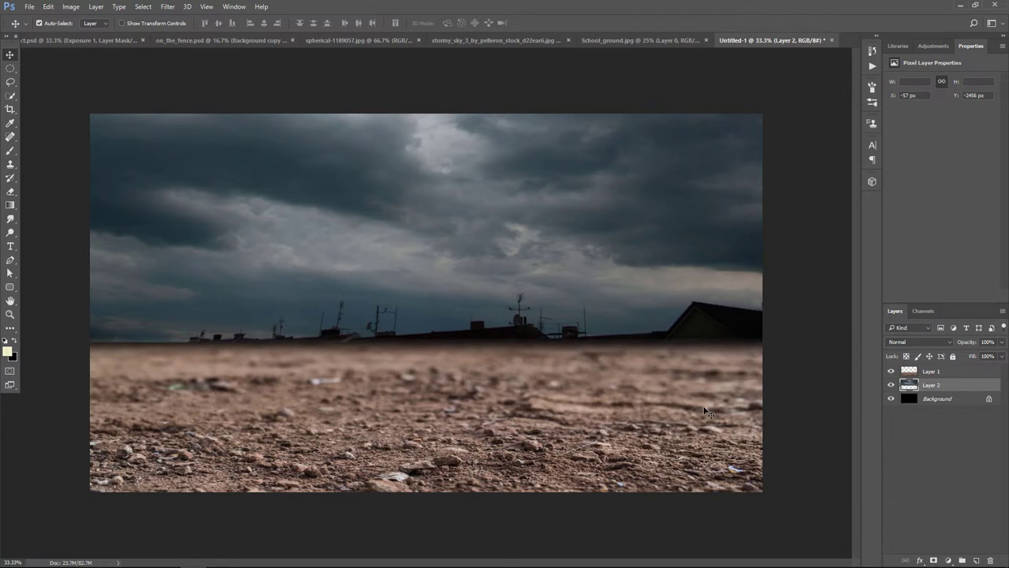
key("ctrl+t")
left_click_drag(585, 256, 583, 325)
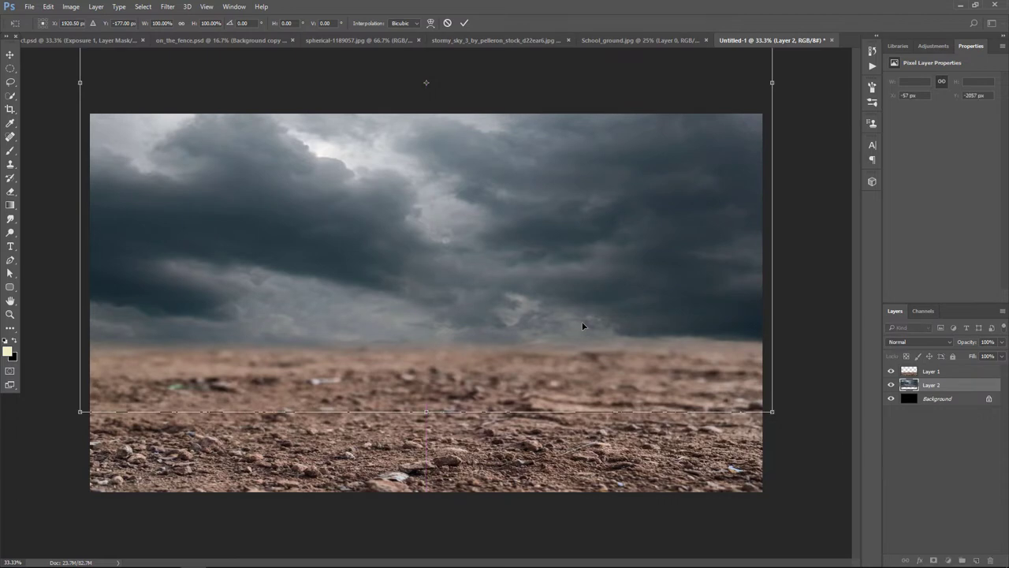
key("Return")
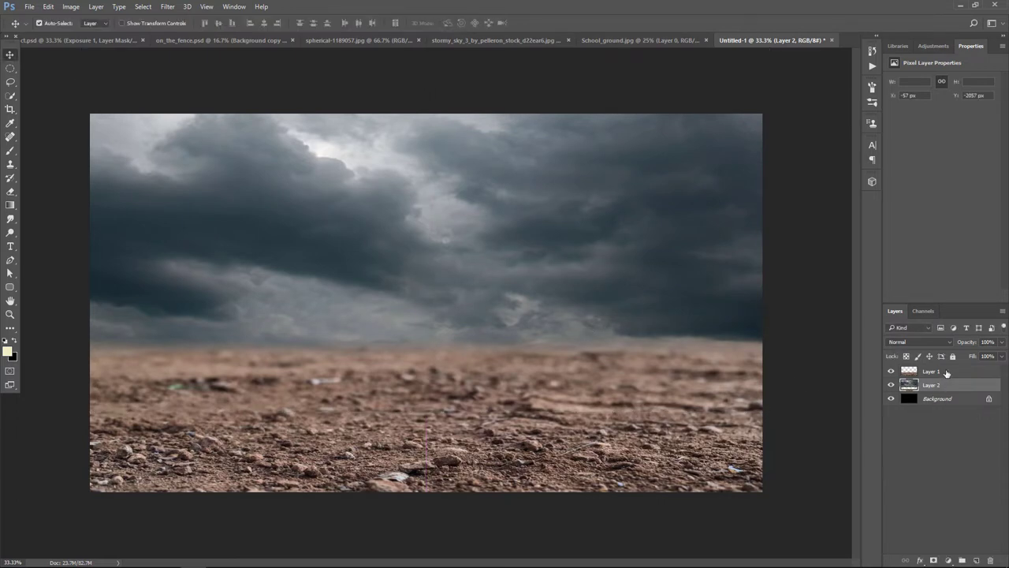
left_click(946, 371)
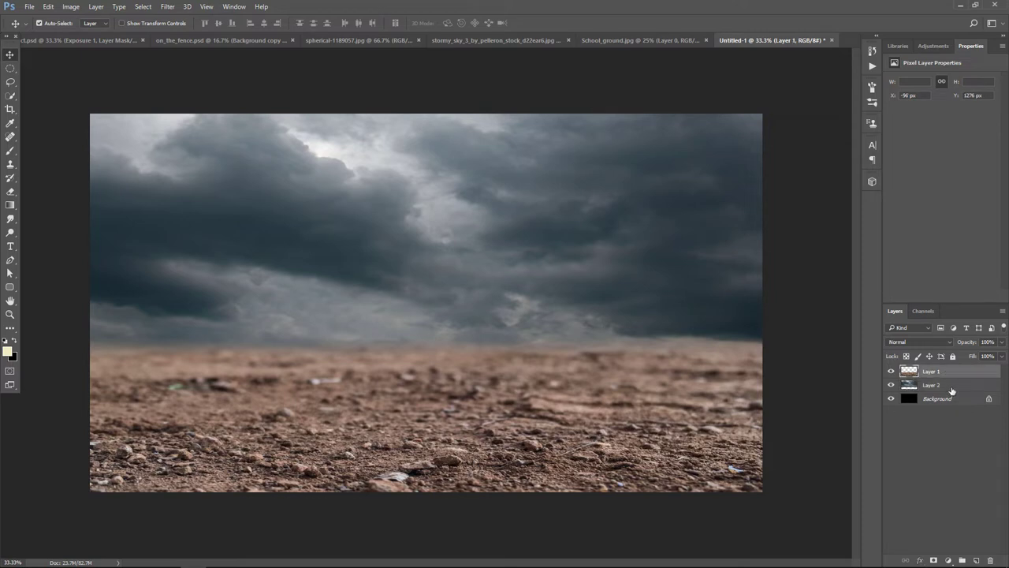
left_click(950, 388)
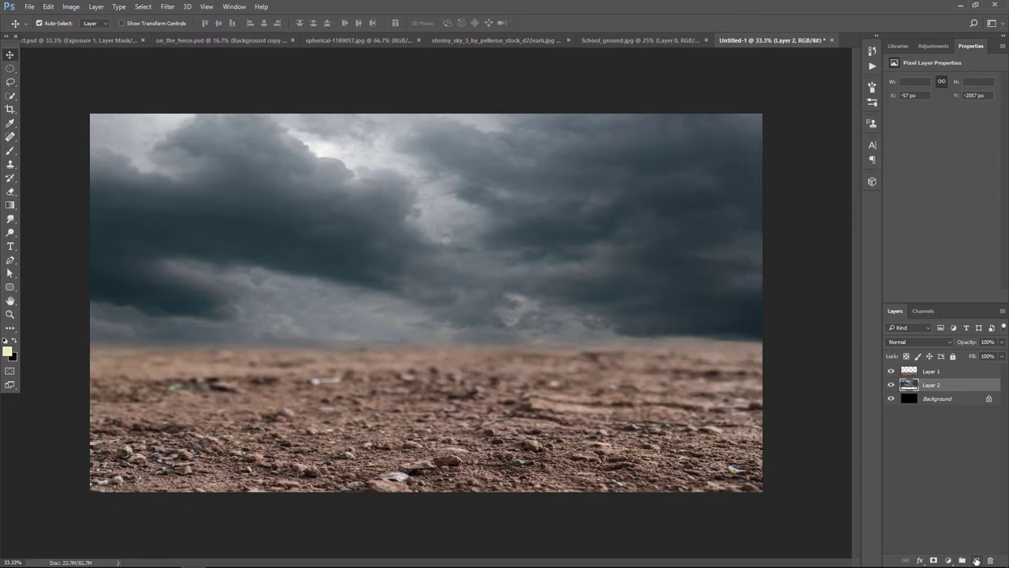
Add a 121212 Solid Color fill layer at about 79% opacity over the sky.
left_click(948, 560)
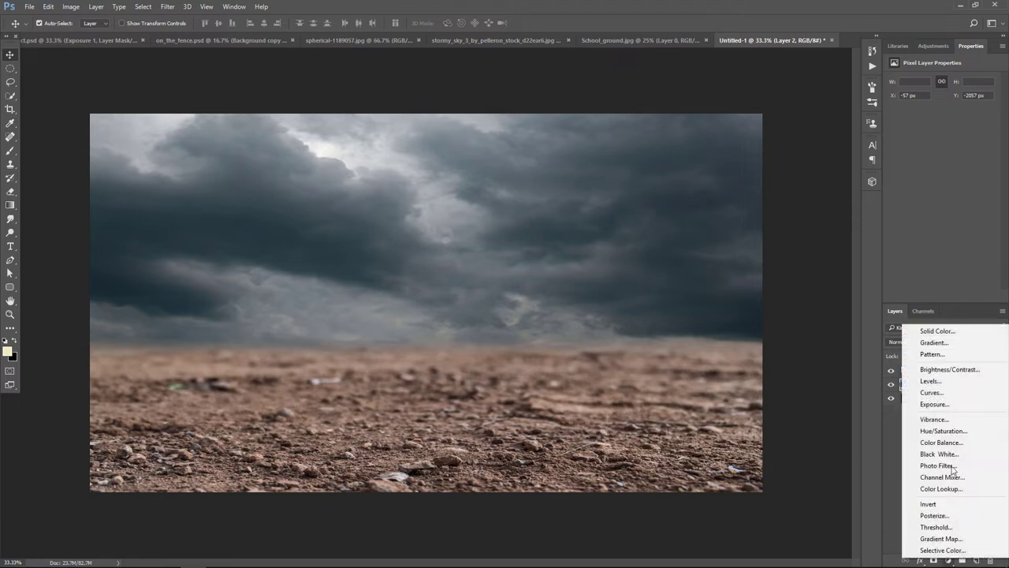
left_click(956, 327)
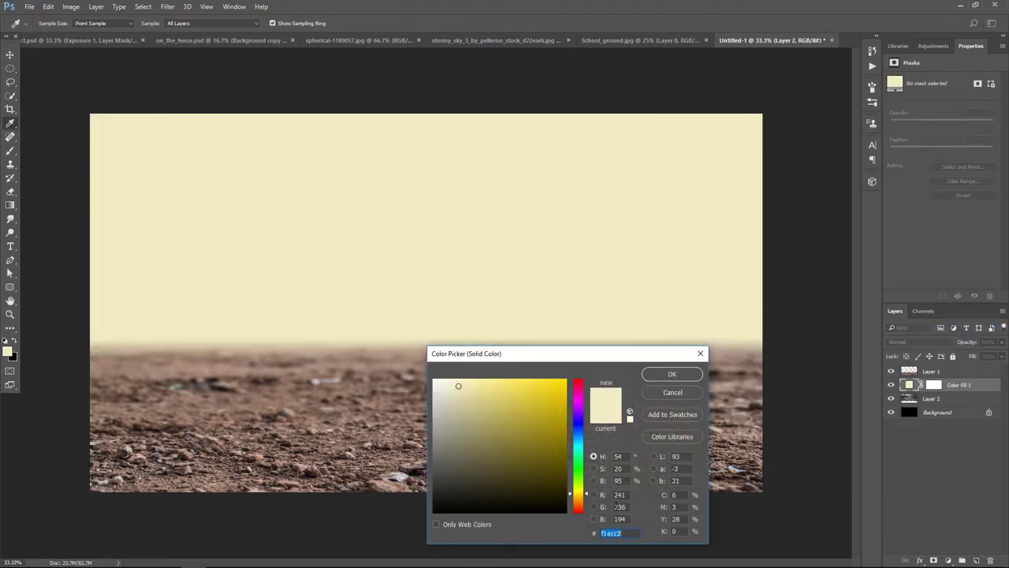
type("121212")
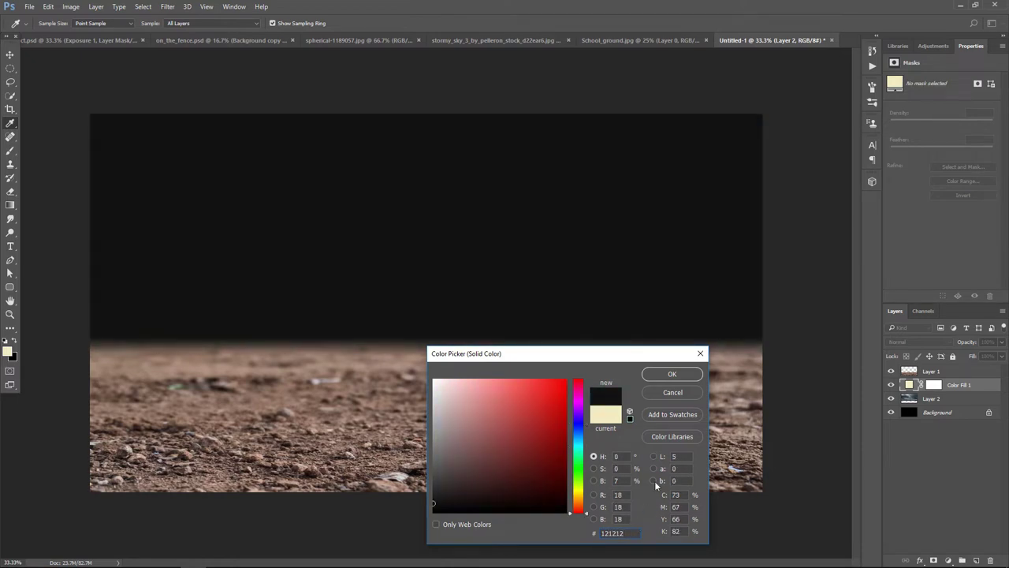
left_click(675, 374)
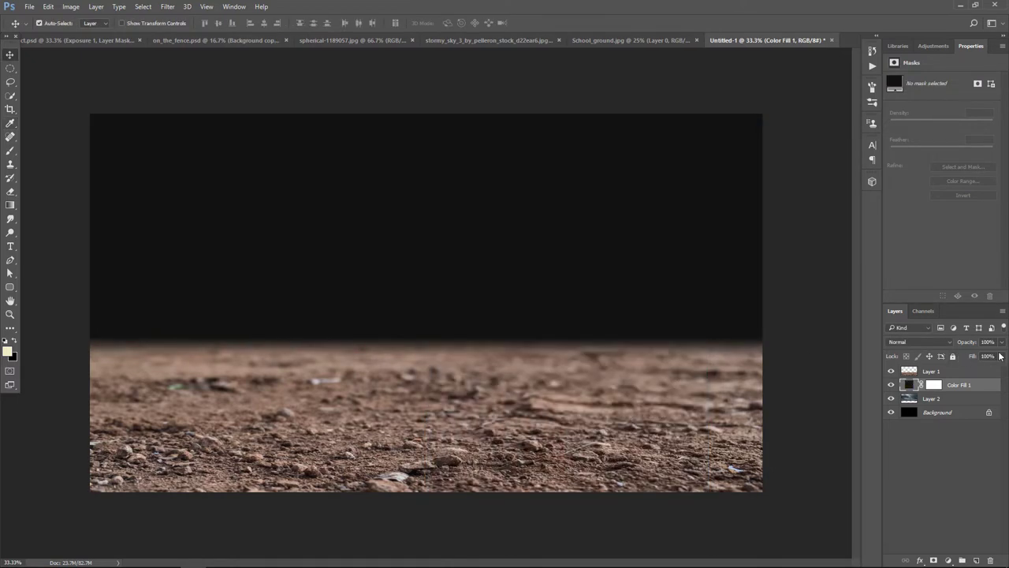
left_click(1001, 341)
left_click_drag(1000, 356, 991, 357)
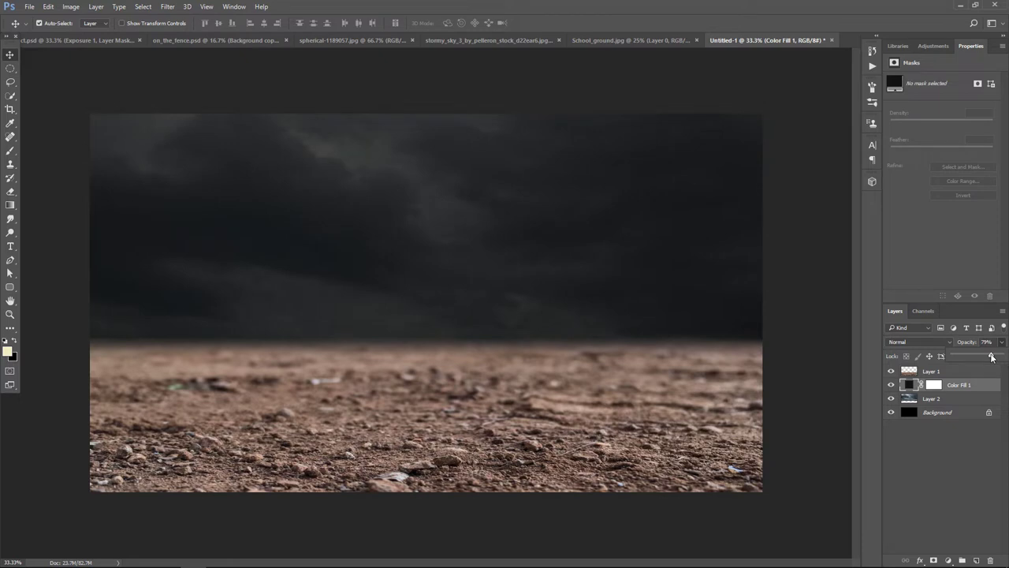
left_click(957, 402)
On a new Layer 3, paint soft black 33%-opacity strokes over the upper-left sky.
left_click(976, 561)
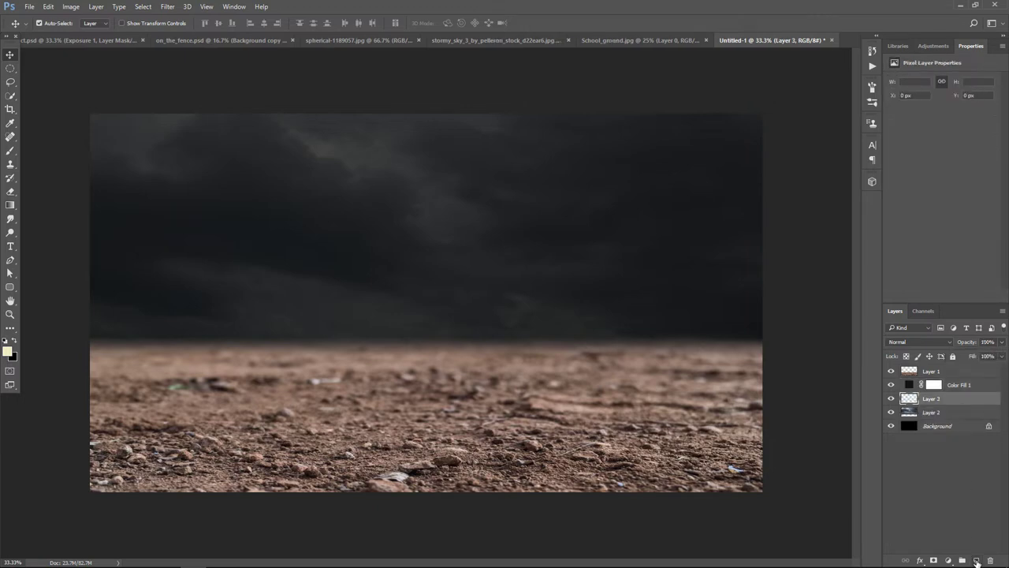
left_click(15, 340)
left_click(10, 150)
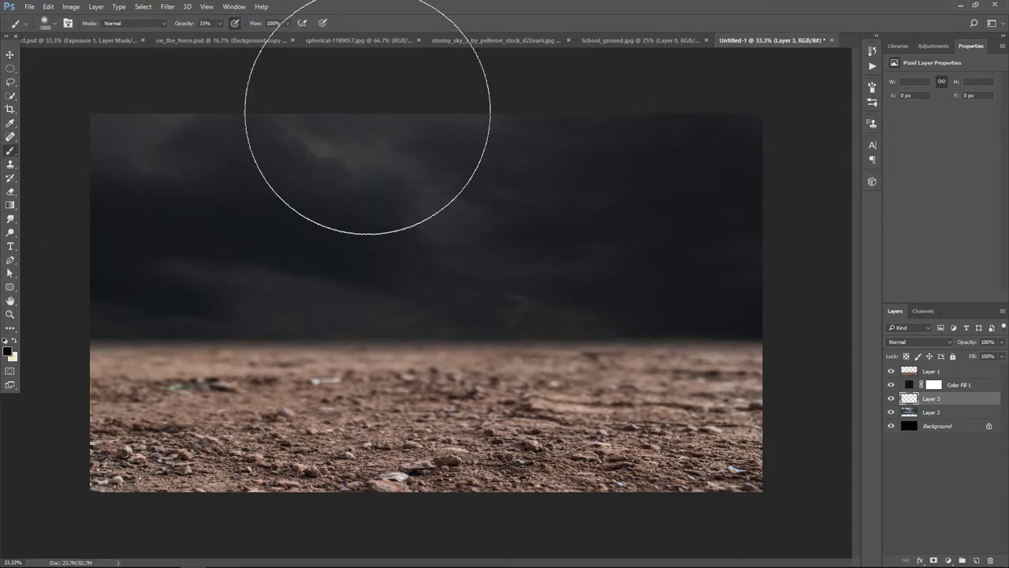
left_click_drag(218, 123, 158, 128)
mouse_move(336, 97)
left_mouse_down()
mouse_move(79, 170)
mouse_move(406, 102)
mouse_move(191, 112)
mouse_move(23, 158)
left_mouse_up()
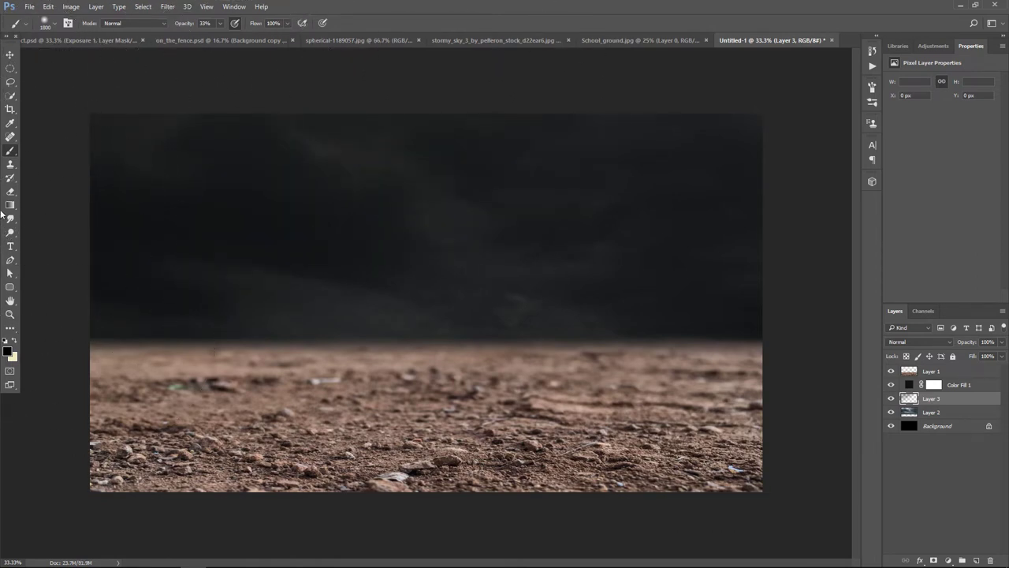
left_click(10, 54)
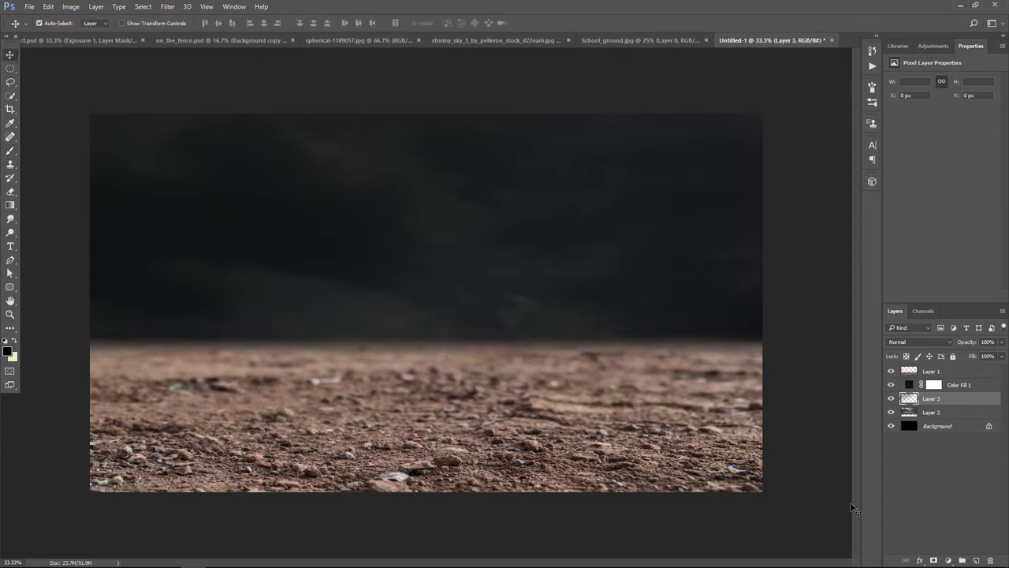
left_click(952, 413)
Add an Exposure adjustment above Layer 2 with exposure +0.72 and gamma 0.88.
left_click(949, 559)
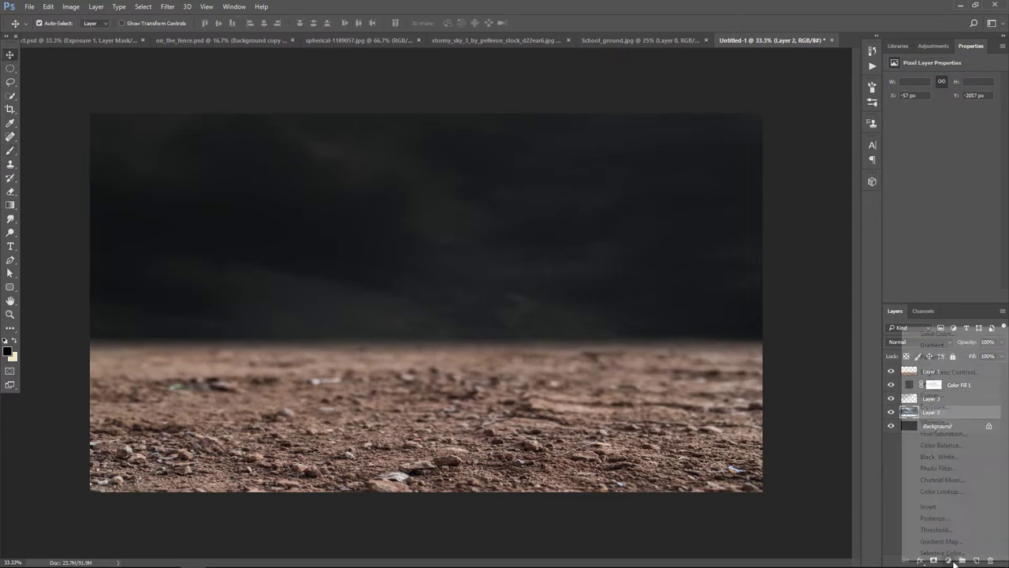
left_click(949, 410)
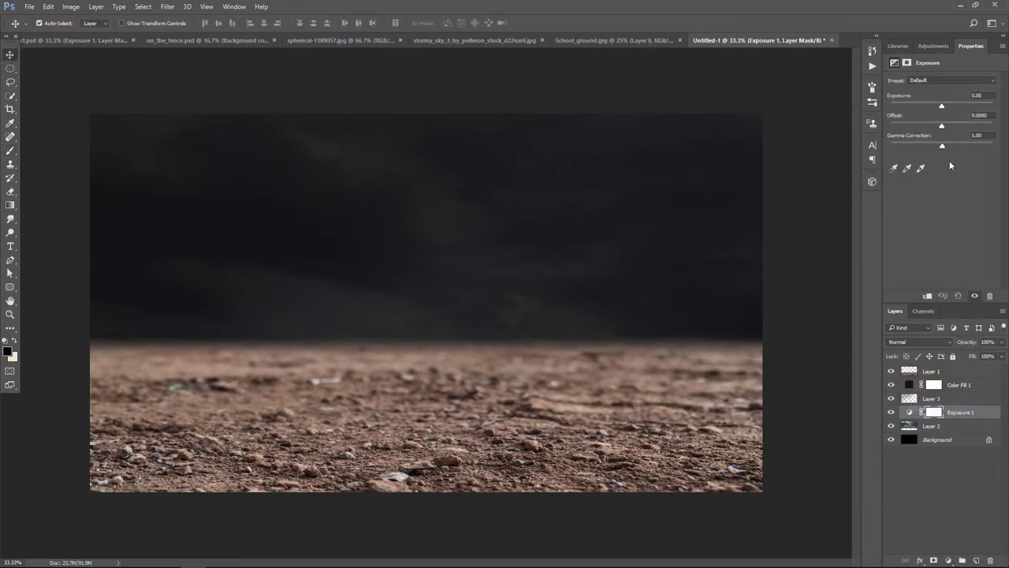
left_click_drag(943, 145, 946, 145)
left_click_drag(942, 105, 947, 106)
left_click(952, 372)
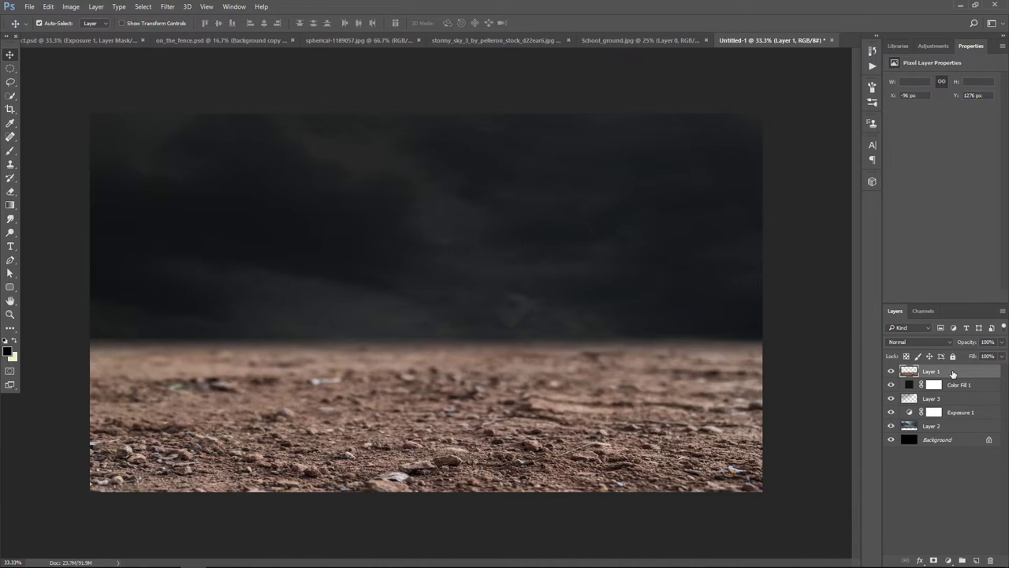
Add a Hue/Saturation layer clipped to the ground with Saturation −32 and Lightness −24.
left_click(947, 560)
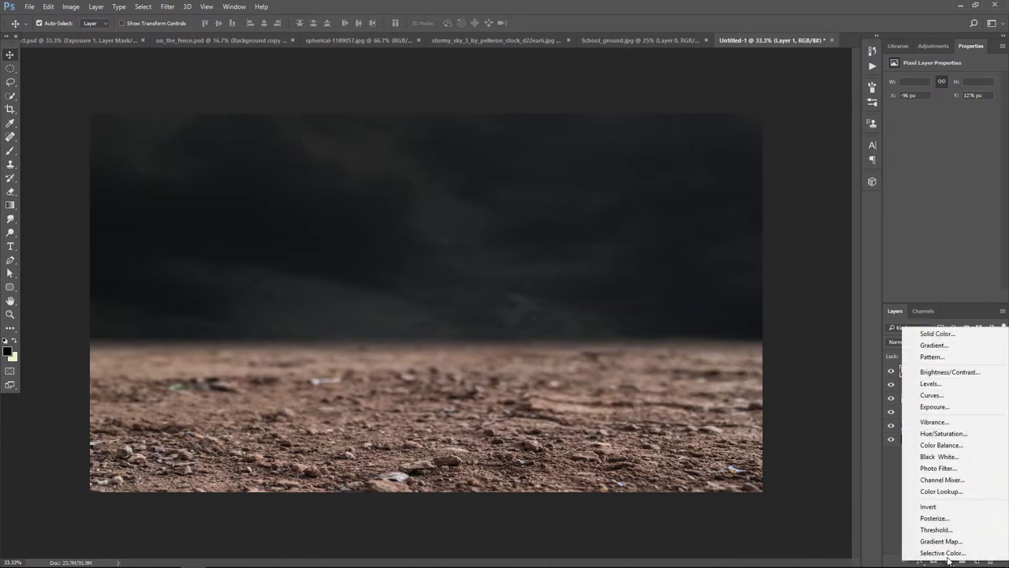
left_click(944, 435)
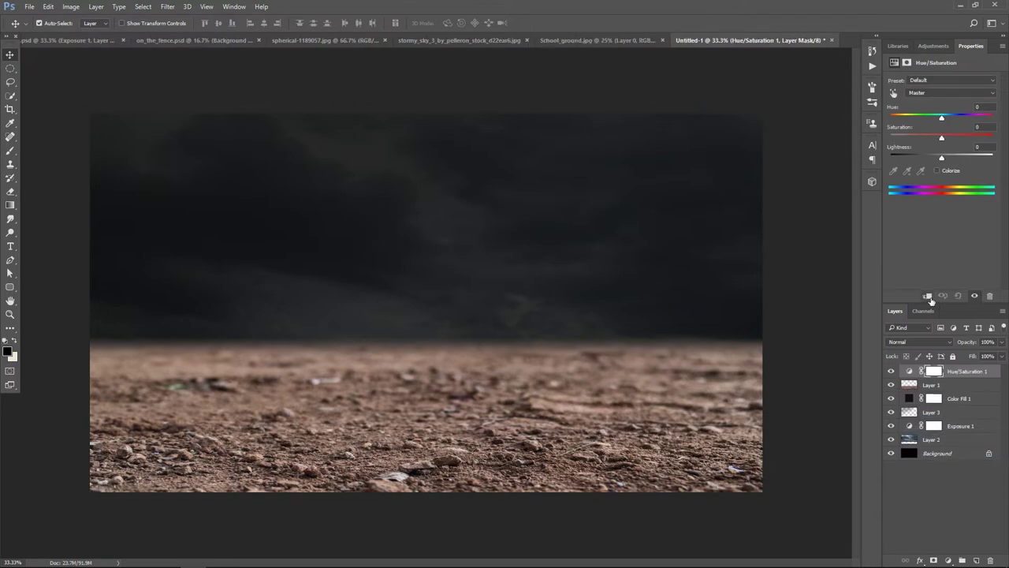
left_click(928, 296)
mouse_move(942, 160)
left_mouse_down()
mouse_move(925, 159)
mouse_move(923, 142)
left_mouse_up()
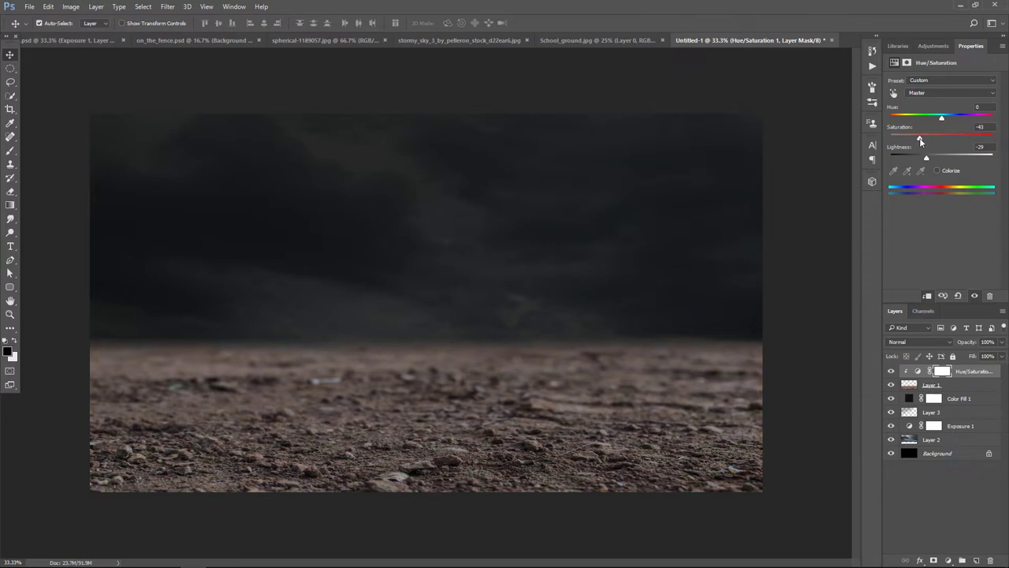
left_click_drag(926, 160, 932, 160)
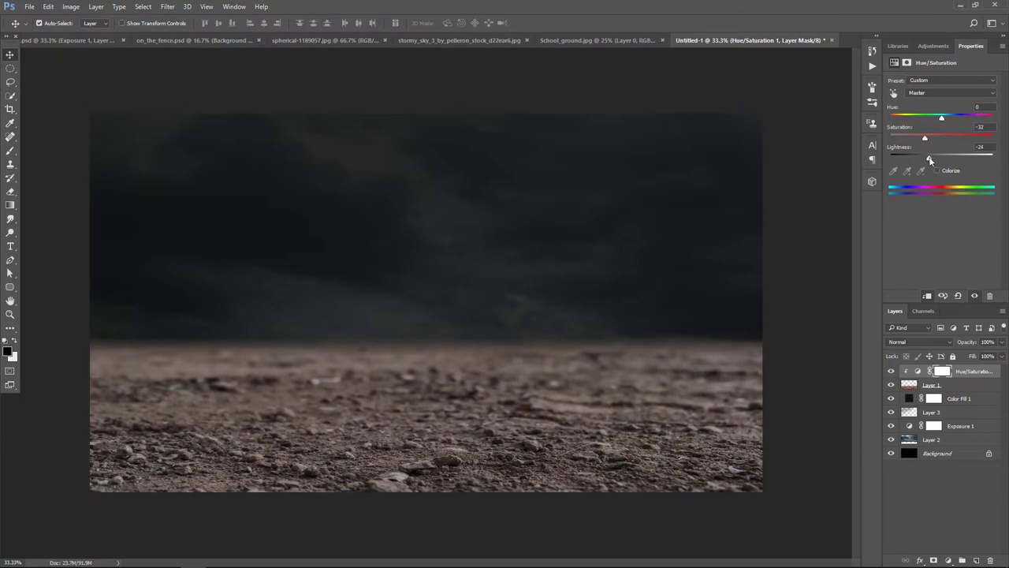
Add a clipped Exposure layer on the ground with exposure +0.65 and gamma 0.80.
left_click(948, 560)
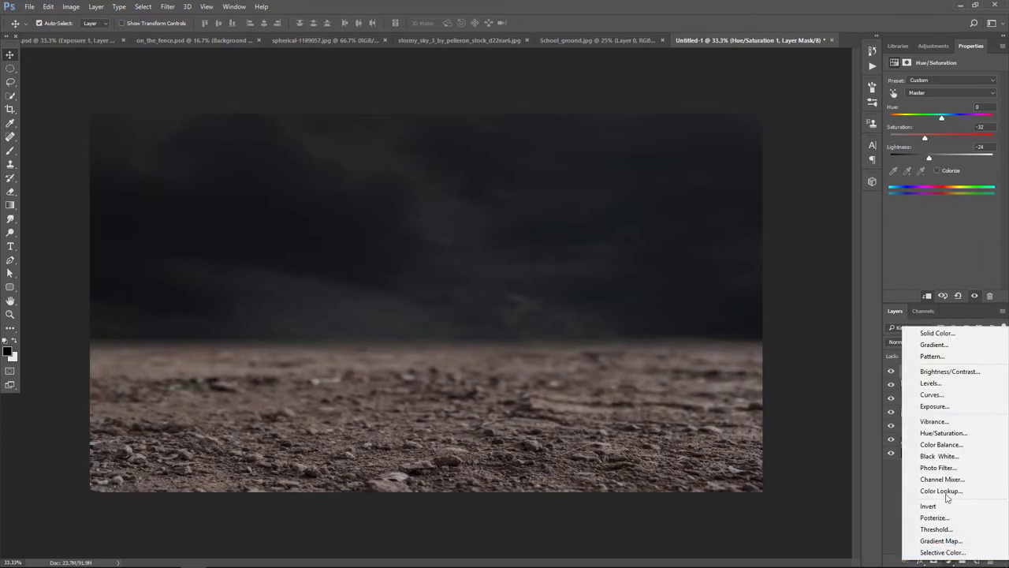
left_click(950, 410)
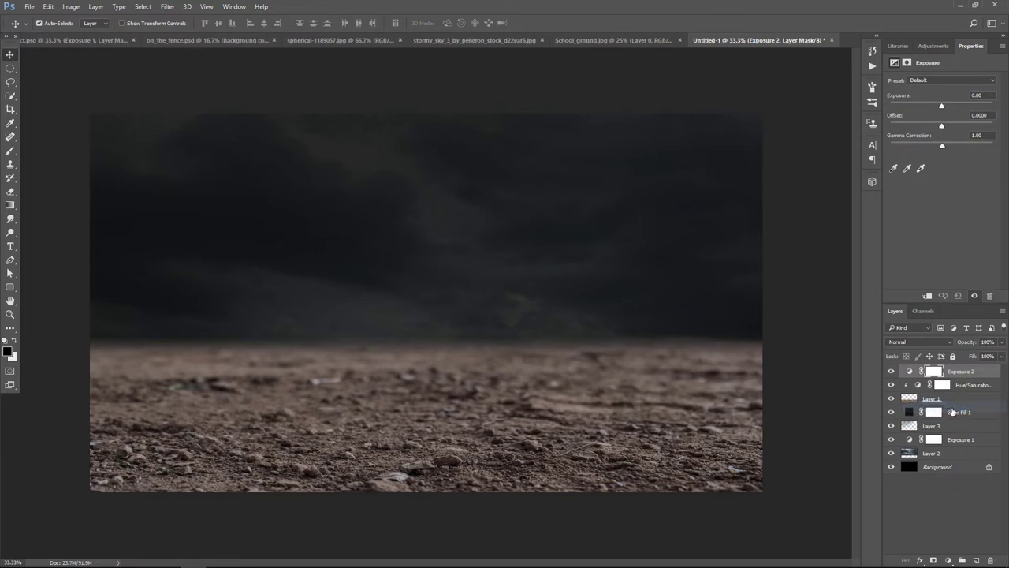
left_click(927, 295)
left_click_drag(944, 146, 950, 146)
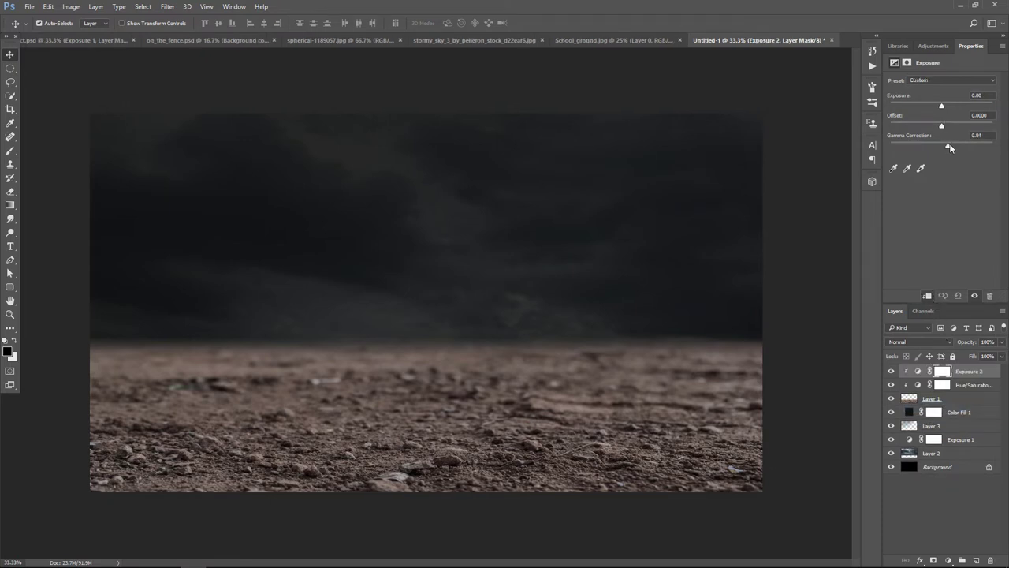
left_click_drag(950, 108, 951, 108)
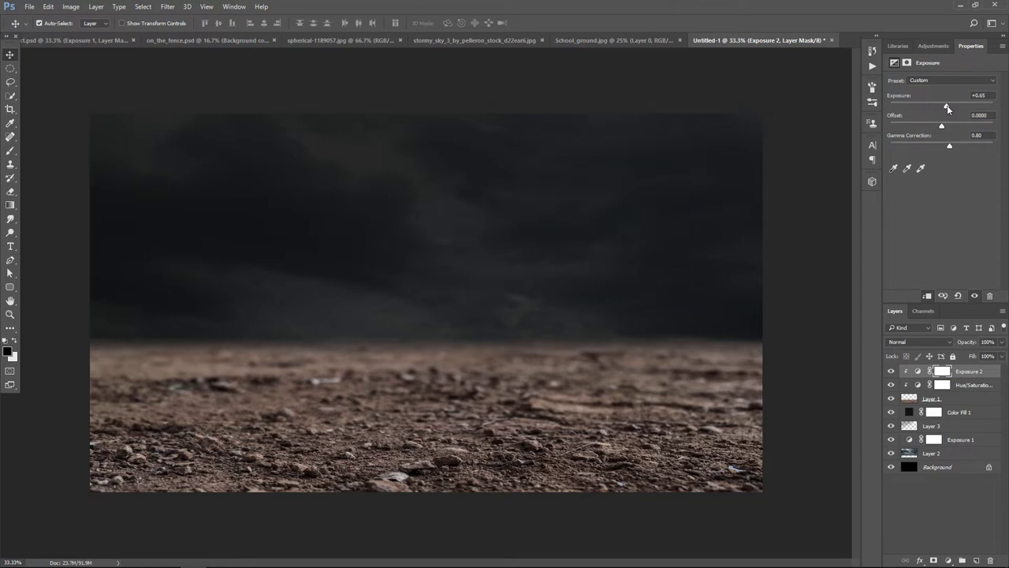
Add Layer 4 clipped to the ground and brush soft black down its left side.
left_click(977, 560)
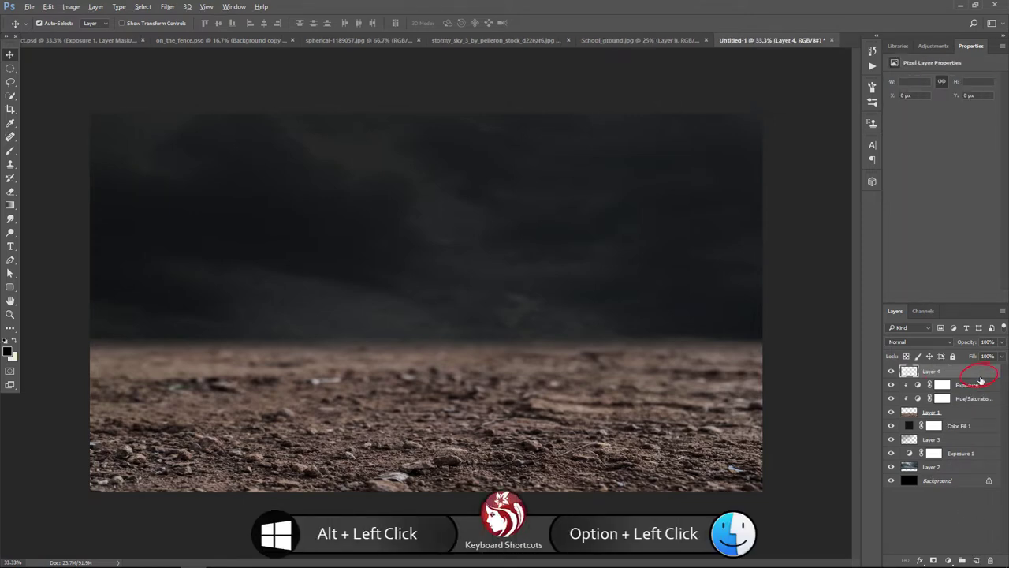
left_click(982, 376, "alt")
left_click(10, 150)
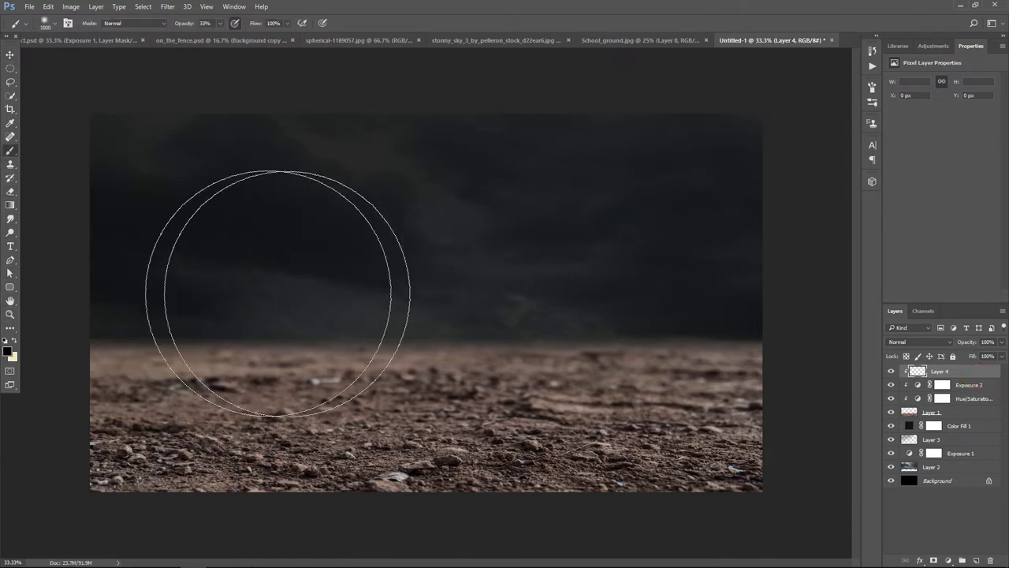
left_click_drag(278, 293, 276, 504)
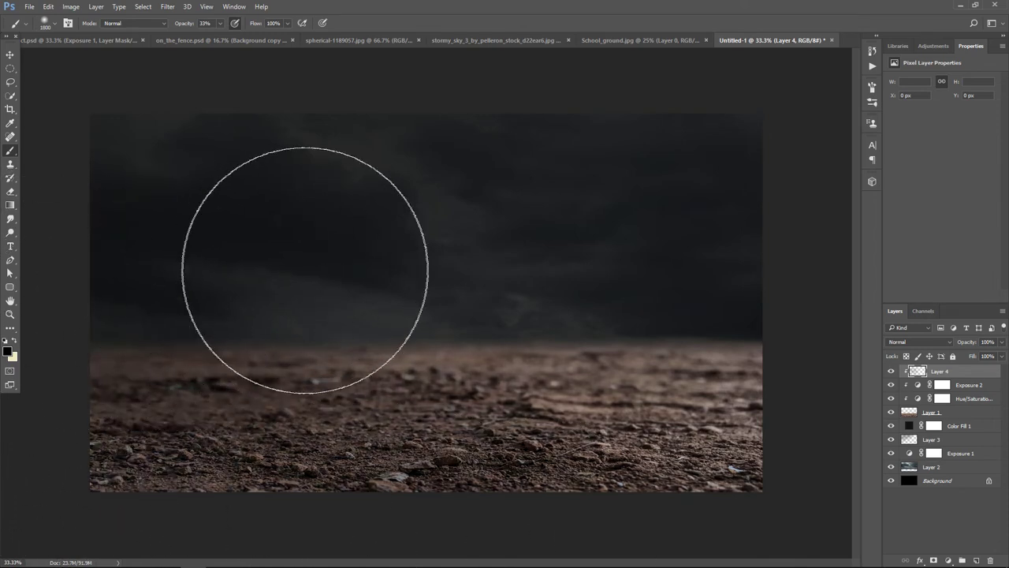
mouse_move(505, 565)
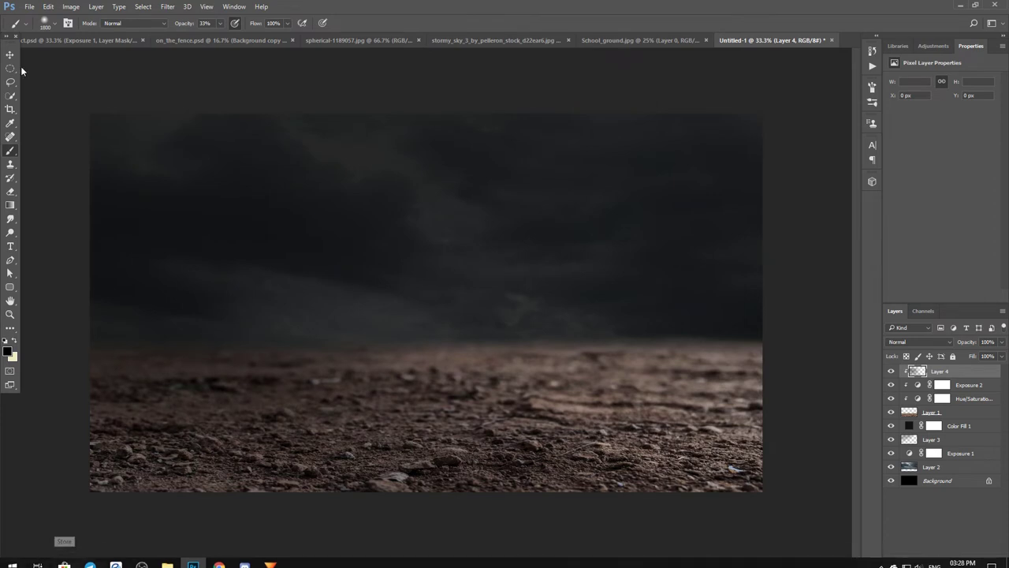
Add a new empty Layer 5 above Layer 4 and set the foreground colour to cream.
key("v")
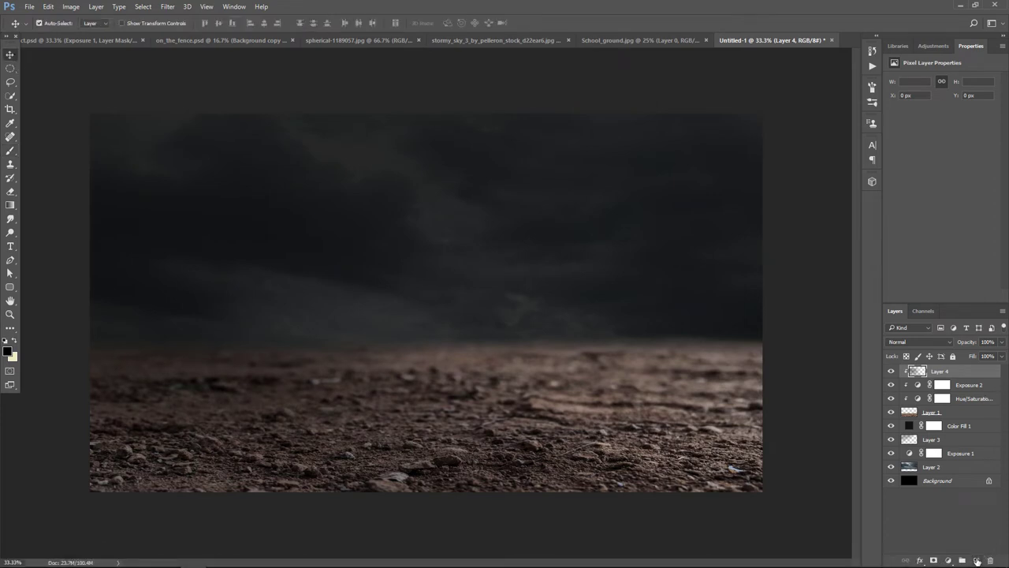
left_click(977, 561)
left_click(16, 341)
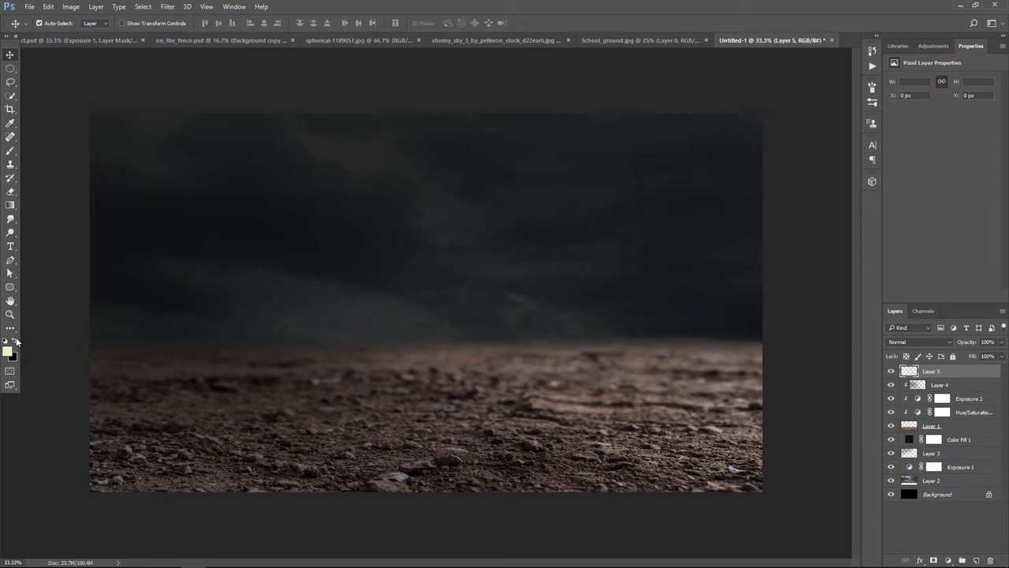
left_click(7, 352)
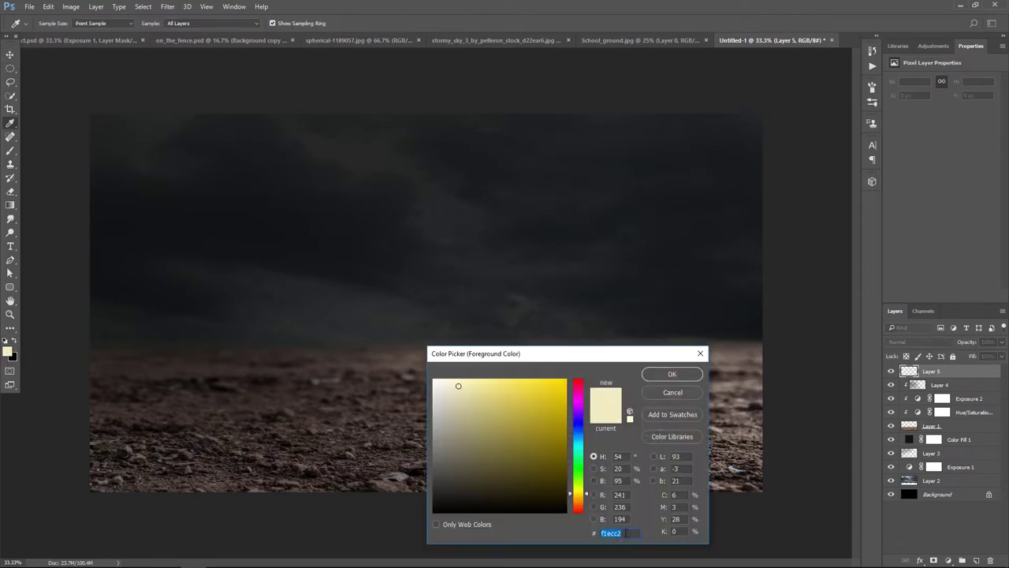
left_click(671, 374)
Paint a soft cream glow over the right side of the sky with an 1800 px soft brush.
left_click(10, 150)
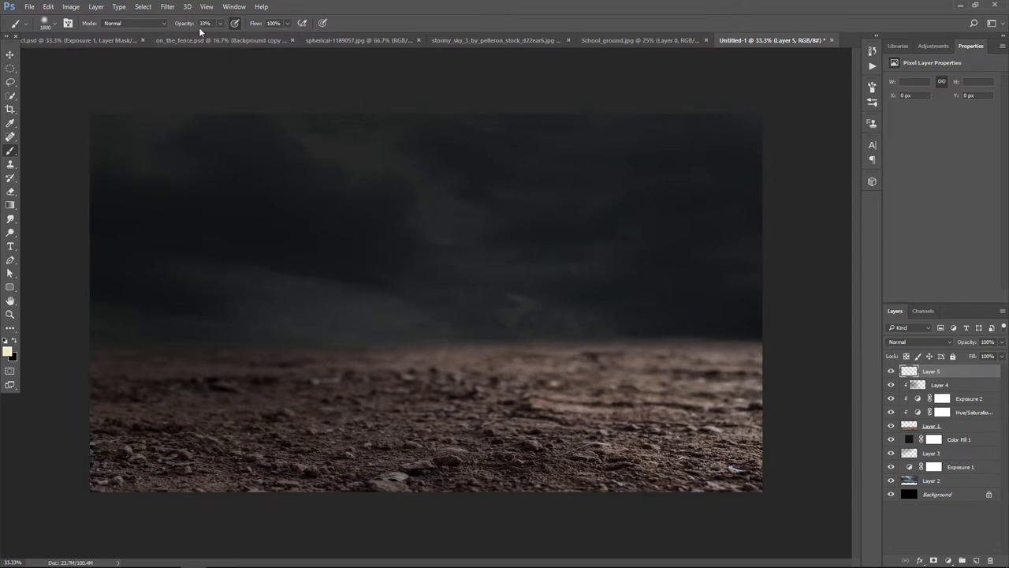
left_click(48, 26)
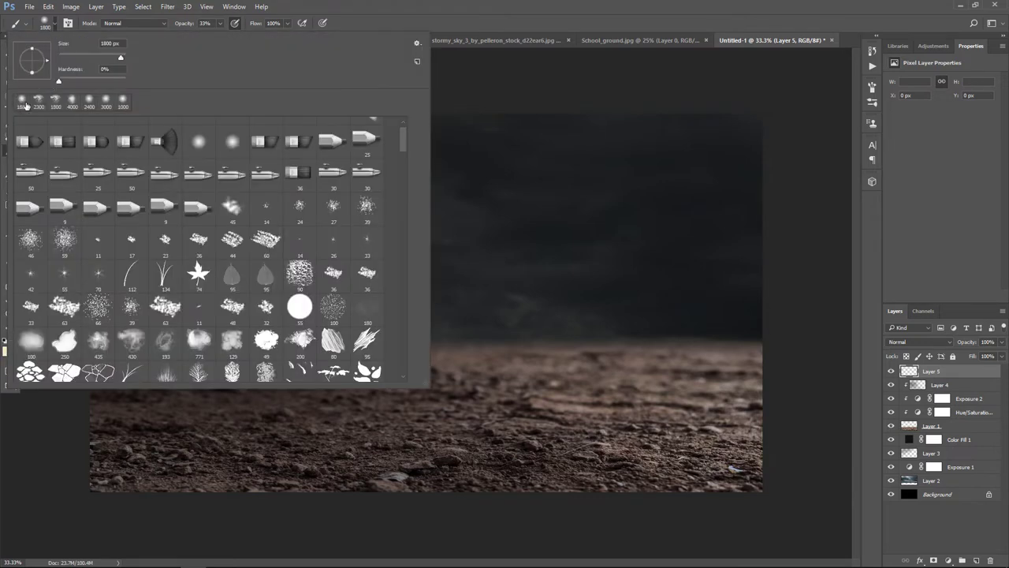
left_click(22, 103)
left_click(399, 10)
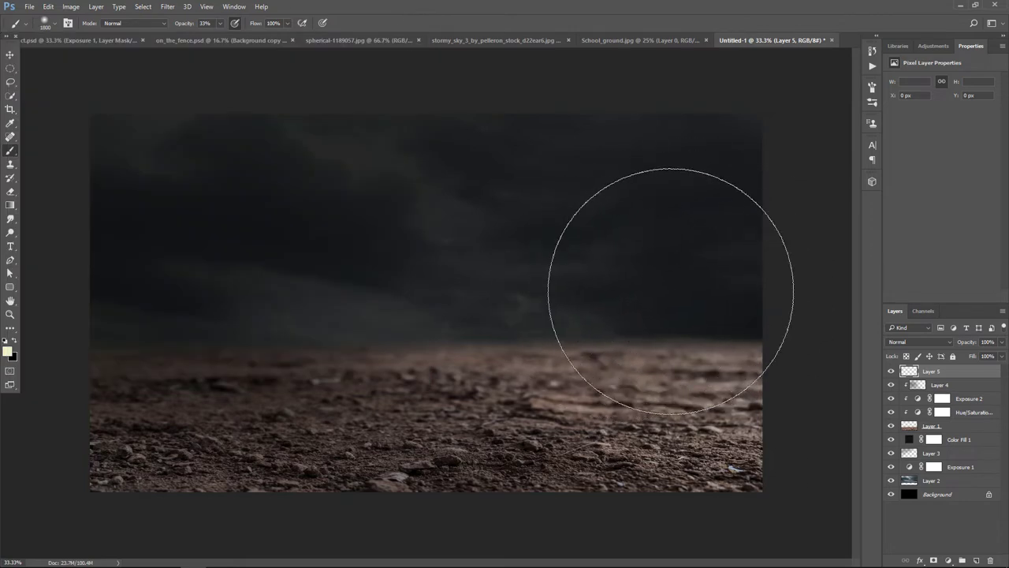
left_click(771, 304)
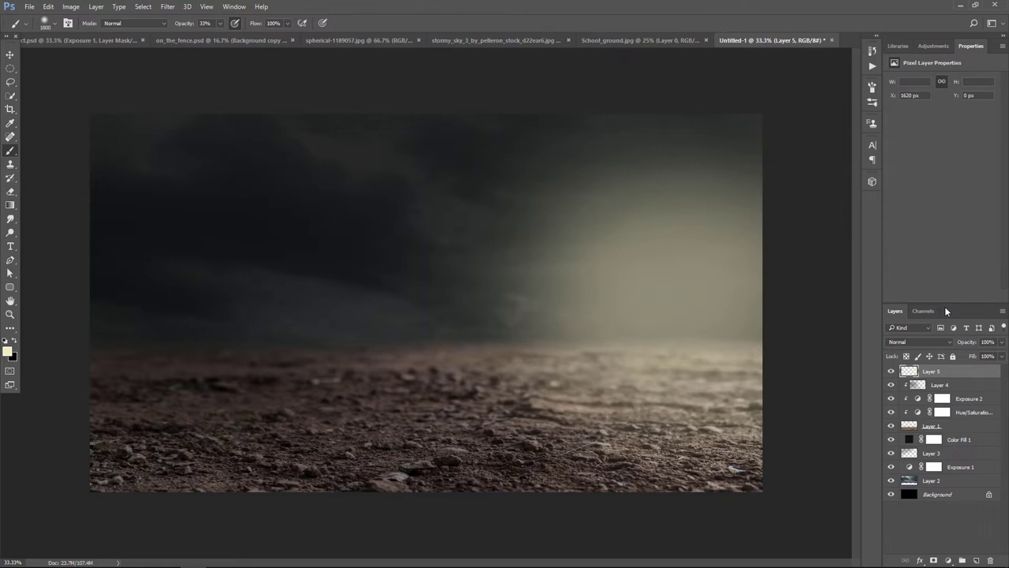
Stretch the glow wider to both the left and right with Free Transform.
key("ctrl+t")
left_click_drag(372, 303, 281, 306)
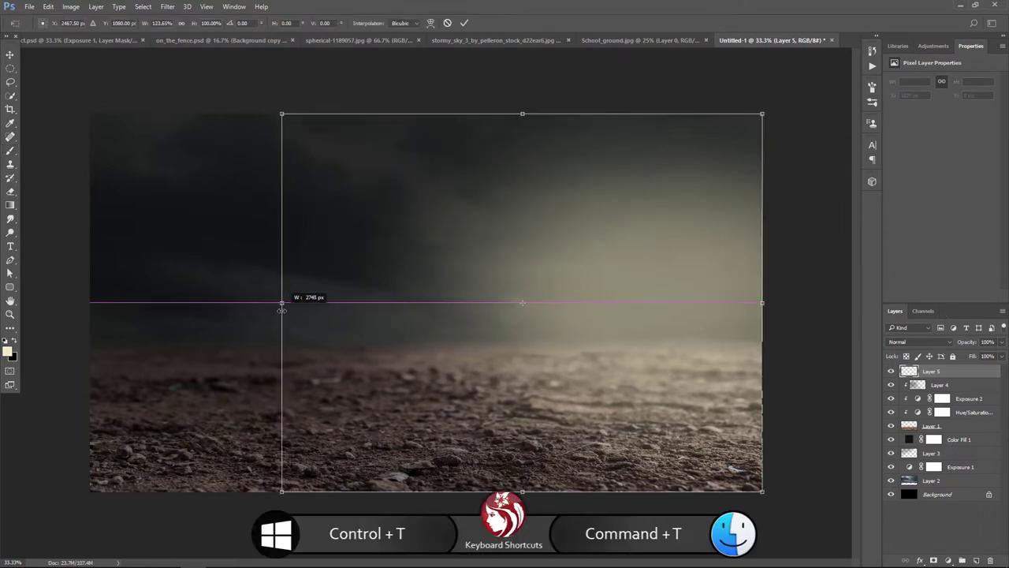
left_click_drag(762, 303, 877, 305)
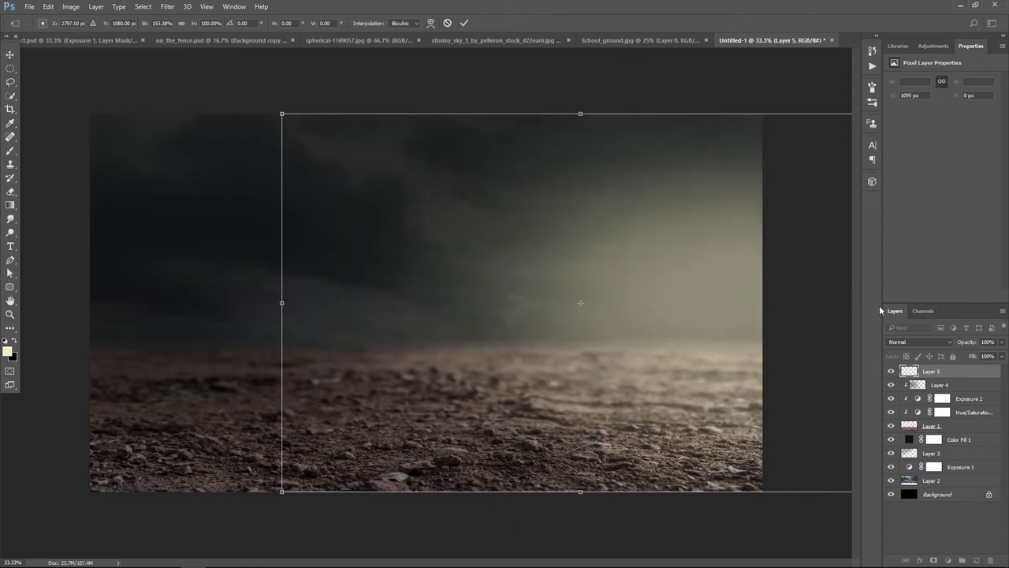
key("b")
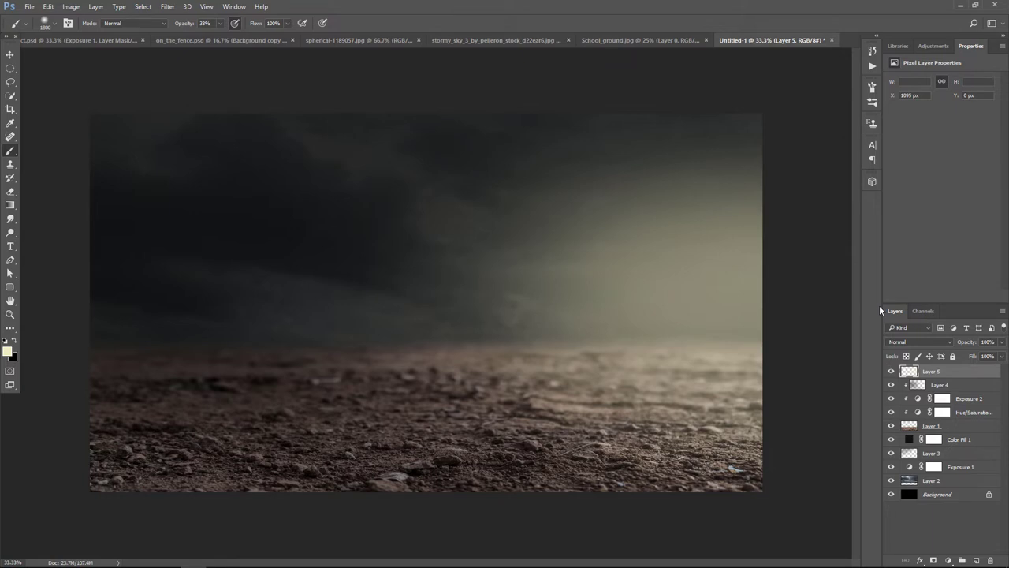
Lower Layer 5's opacity to 86% and compare the scene with the glow hidden.
left_click(1002, 357)
left_click_drag(1001, 357, 996, 359)
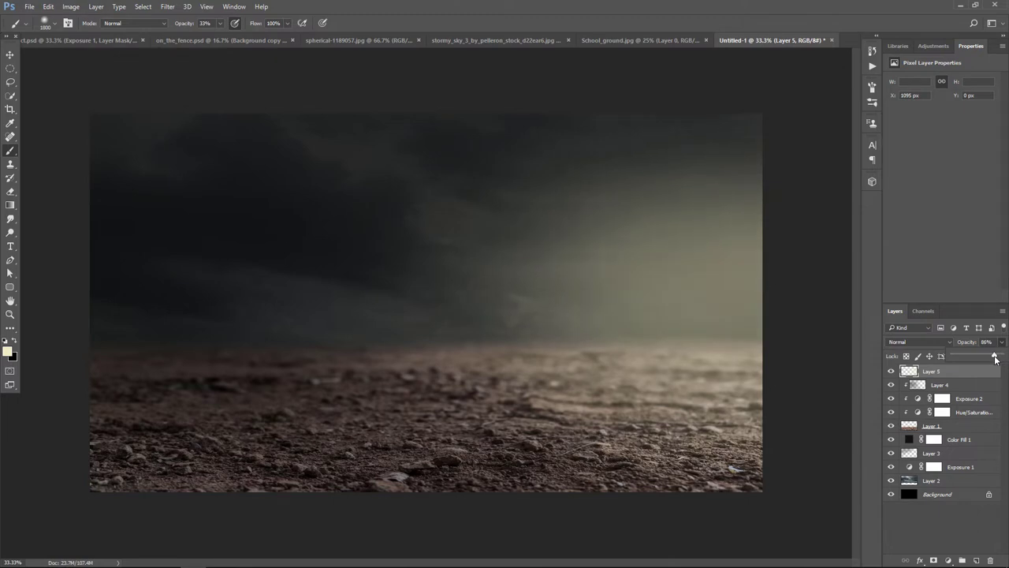
left_click(11, 55)
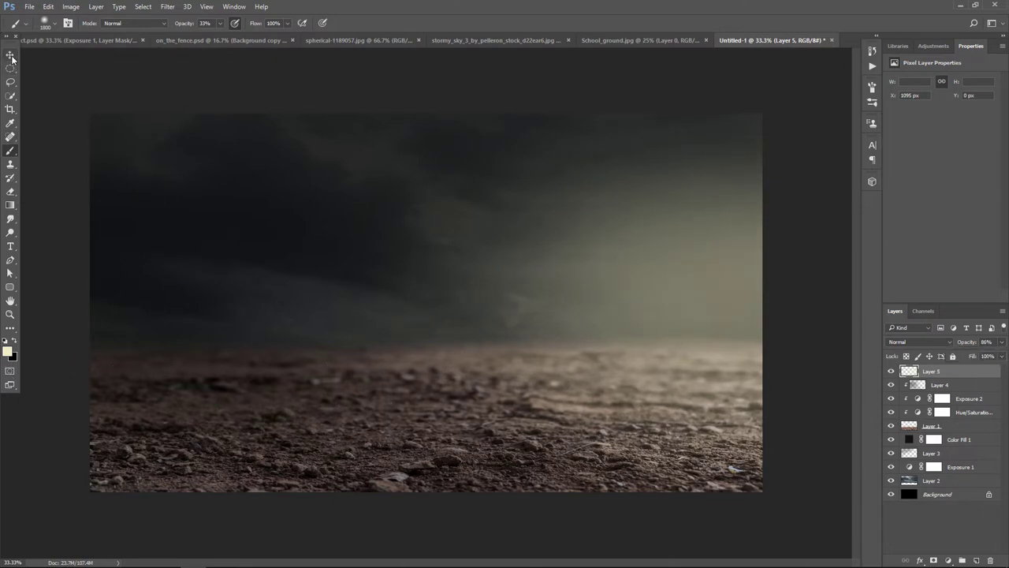
left_click(11, 55)
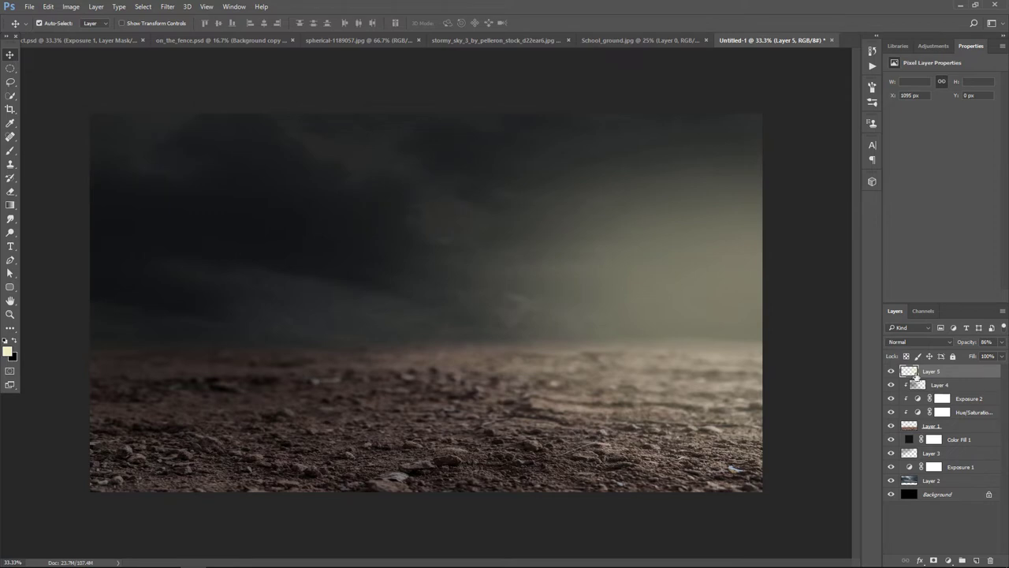
left_click(891, 371)
left_click(892, 371)
left_click(957, 425)
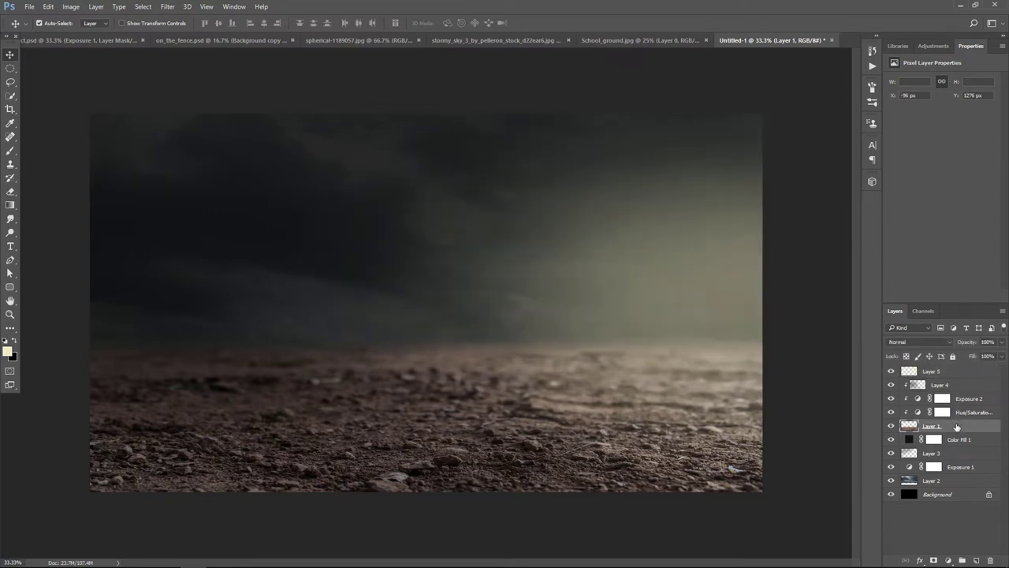
Add a clipped Color Balance adjustment to Layer 1, shifting midtones to −15 yellow.
left_click(948, 560)
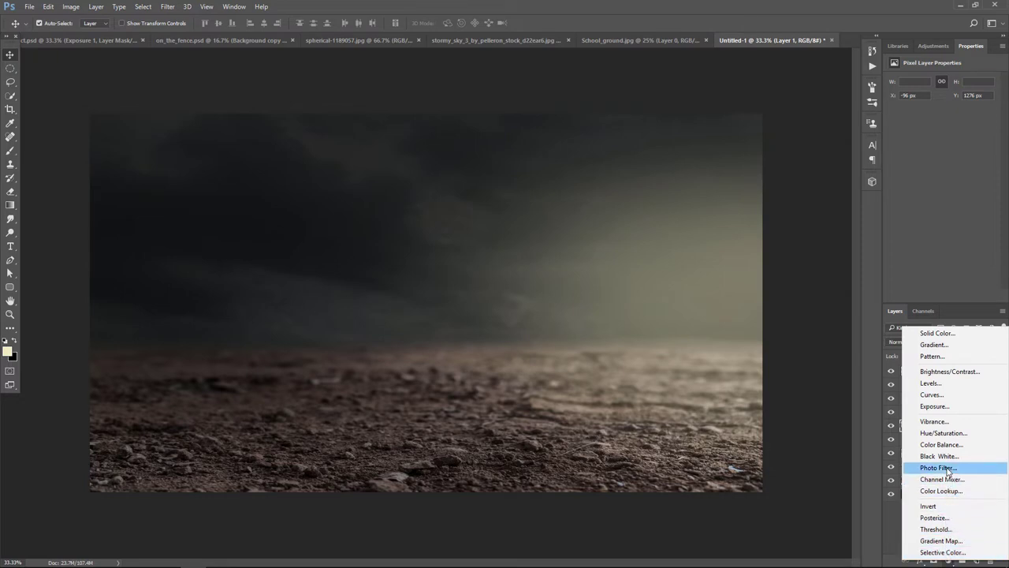
left_click(942, 444)
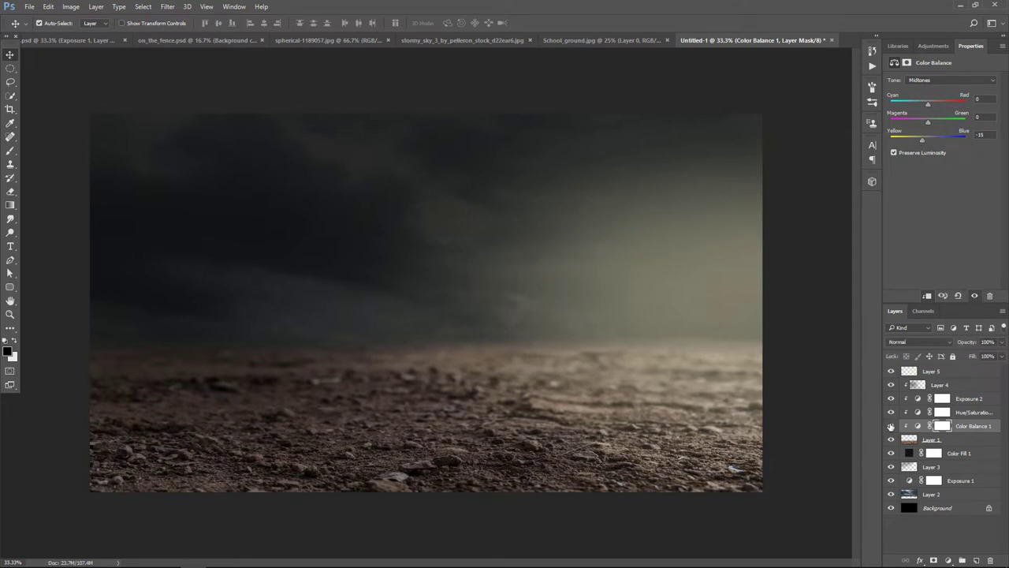
left_click(964, 372)
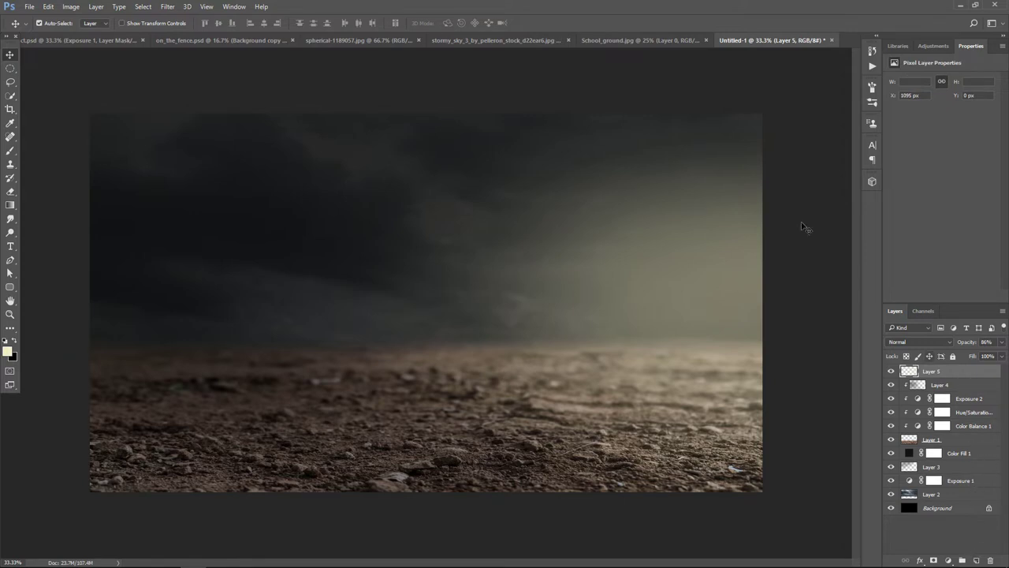
left_click(377, 52)
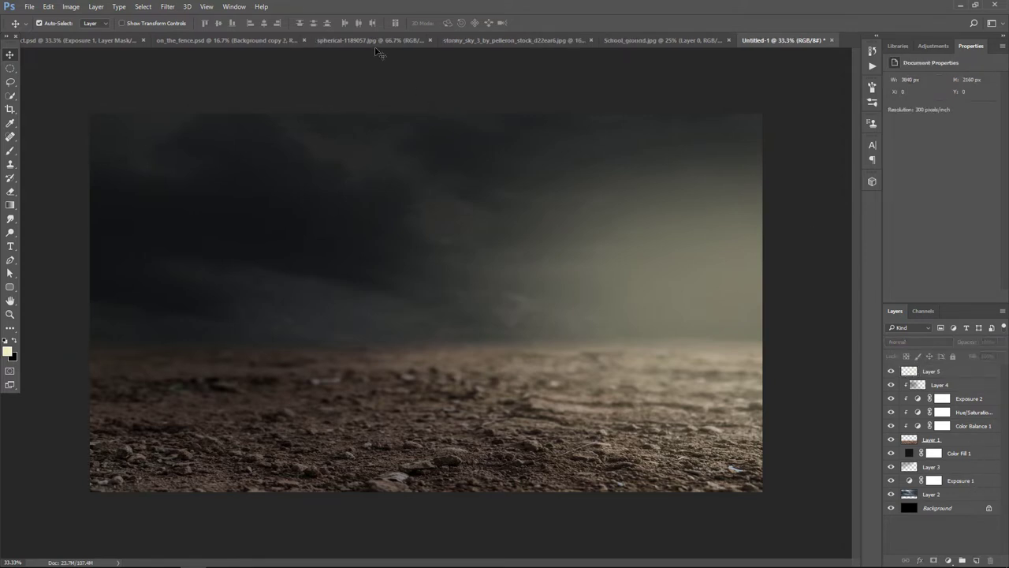
In the spherical-1189057.jpg photo, select the stone sphere with Quick Selection.
left_click(375, 43)
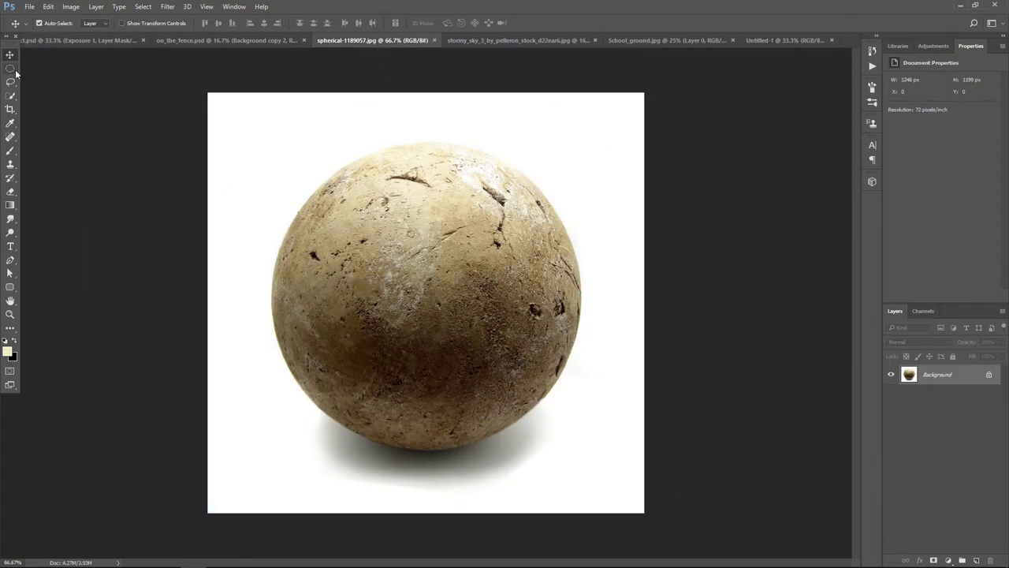
left_click(11, 95)
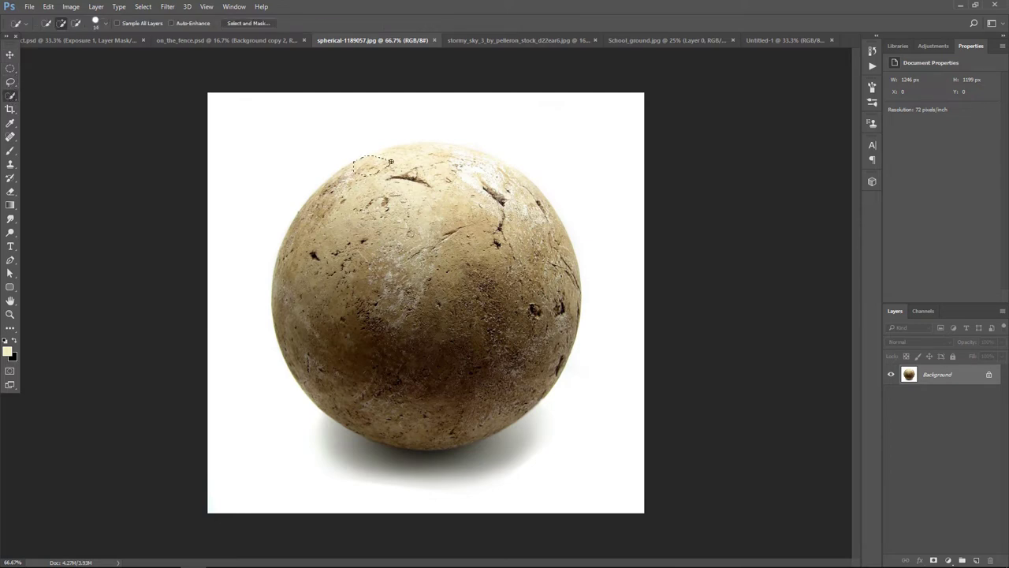
mouse_move(390, 162)
left_mouse_down()
mouse_move(458, 149)
mouse_move(516, 182)
left_mouse_up()
mouse_move(358, 164)
left_mouse_down()
mouse_move(308, 325)
mouse_move(539, 399)
left_mouse_up()
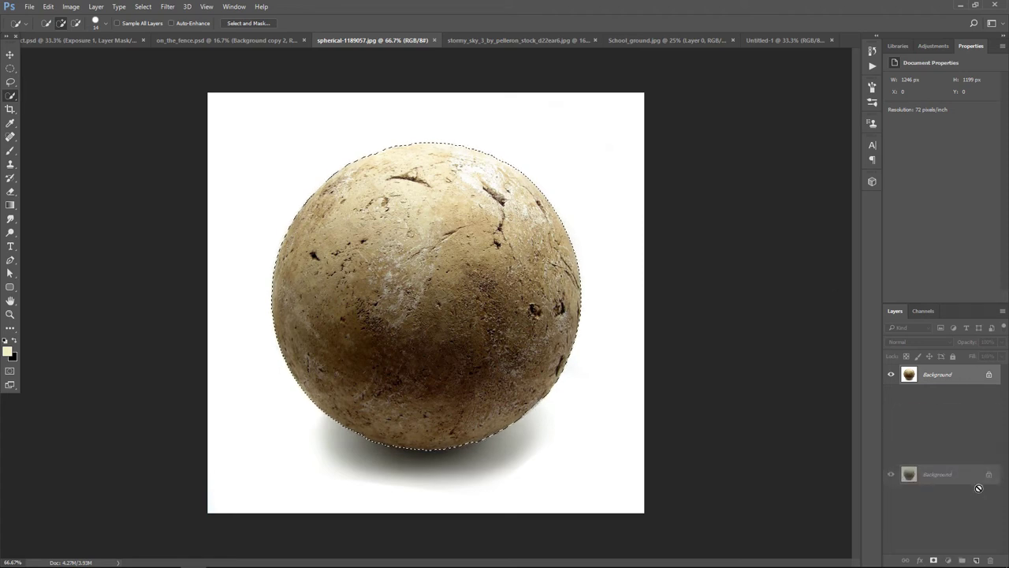
Duplicate the Background, hide the original, and mask the copy to the sphere selection.
left_click_drag(970, 382, 976, 560)
left_click(891, 395)
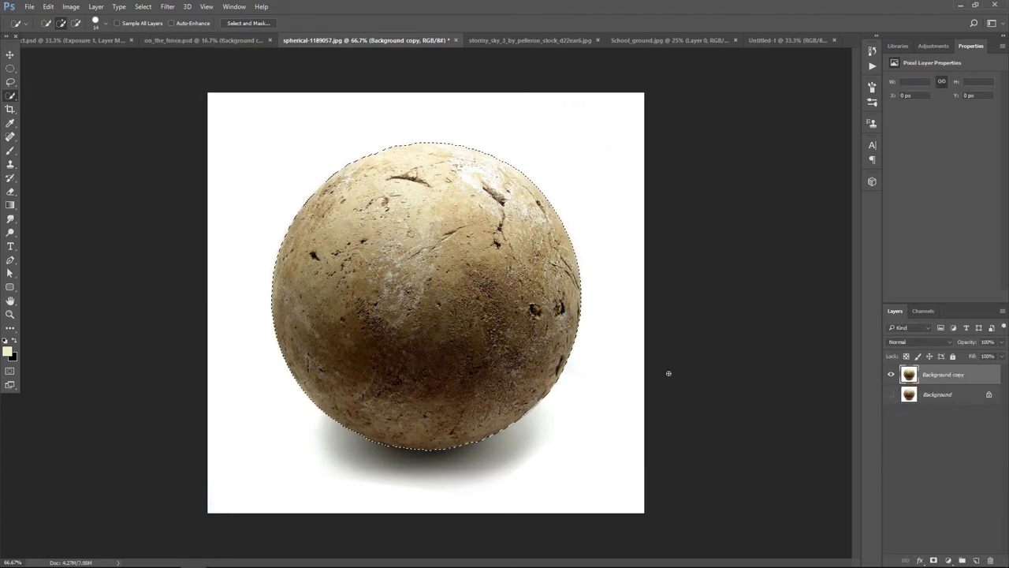
left_click(933, 560)
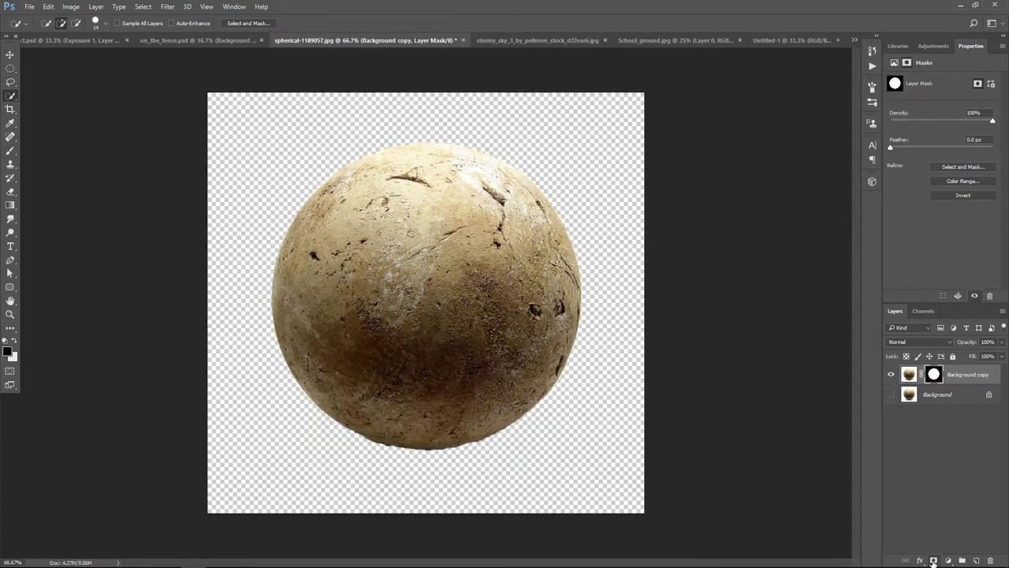
Apply the sphere's layer mask and drag the cut-out sphere into the Untitled-1 composite.
left_click(10, 54)
mouse_move(496, 322)
left_mouse_down()
mouse_move(544, 306)
mouse_move(528, 294)
left_mouse_up()
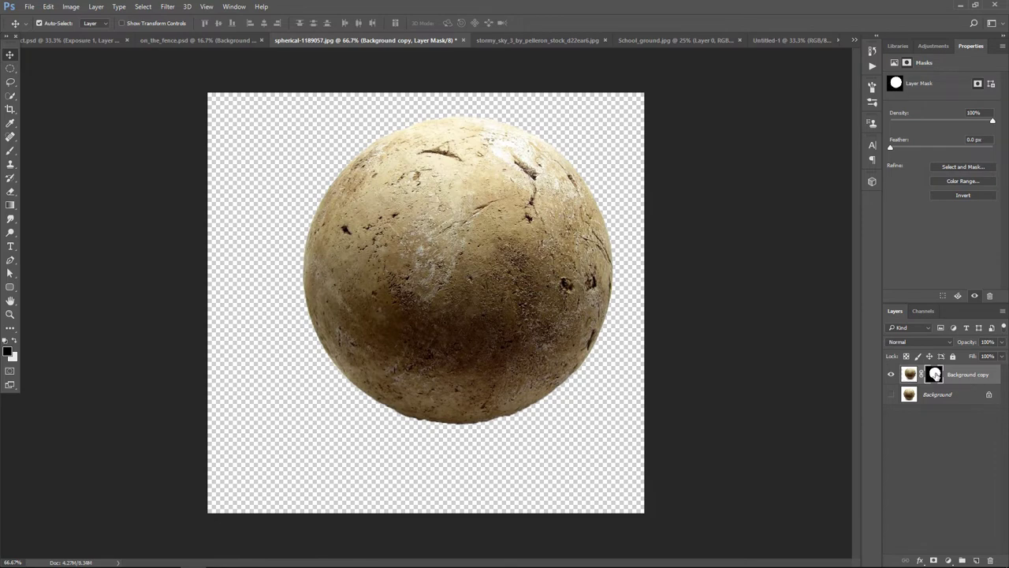
right_click(936, 375)
left_click(924, 407)
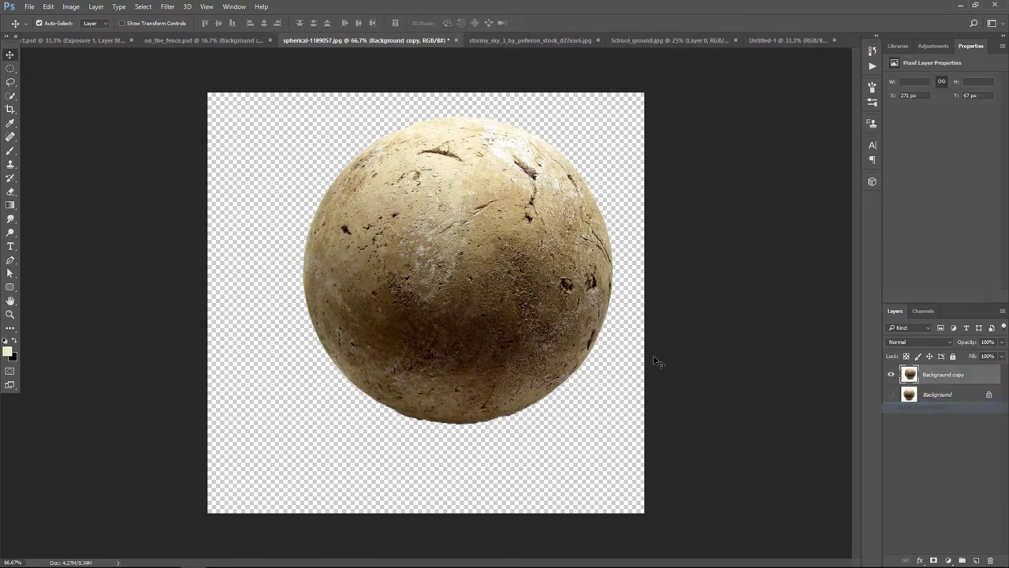
mouse_move(510, 234)
left_mouse_down()
mouse_move(539, 249)
mouse_move(781, 39)
left_mouse_up()
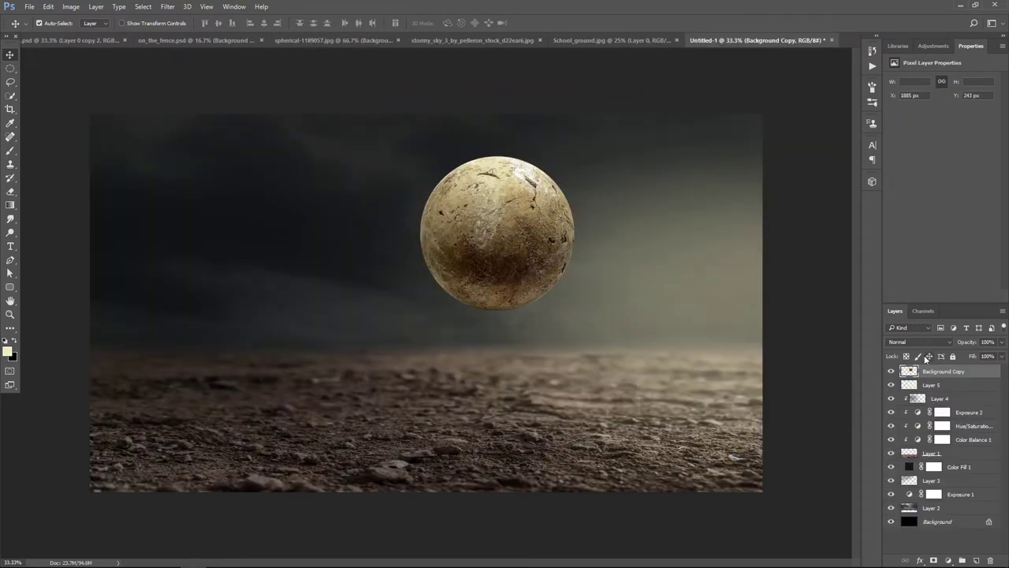
left_click(890, 371)
left_click(891, 371)
Nudge the sphere lower above the dirt horizon and add an empty Layer 6 above it.
key("ctrl+t")
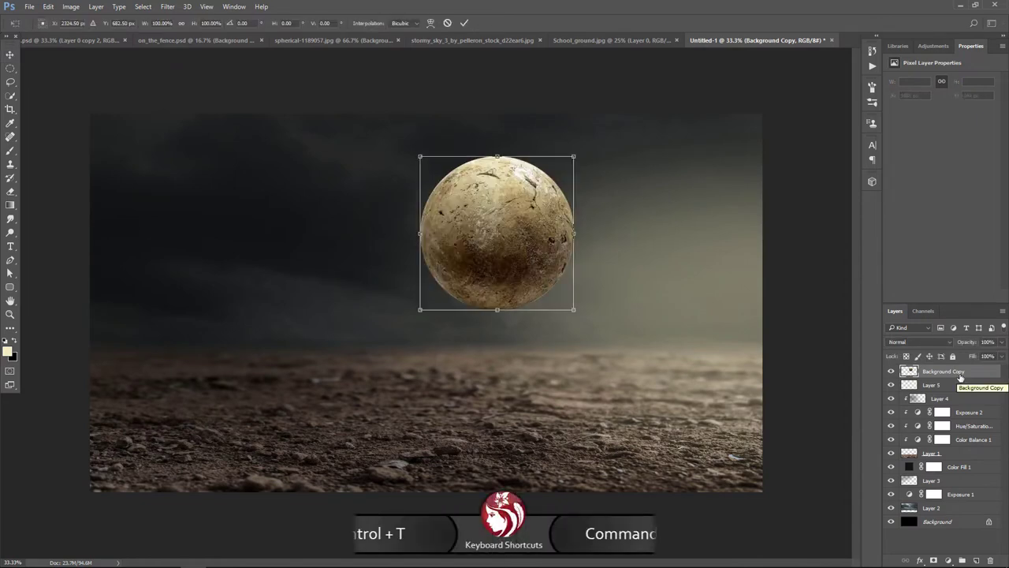
key("shift+Down")
key("shift+Down")
key("shift+Down")
key("shift+Down")
key("shift+Down")
key("shift+Down")
key("shift+Down")
key("shift+Down")
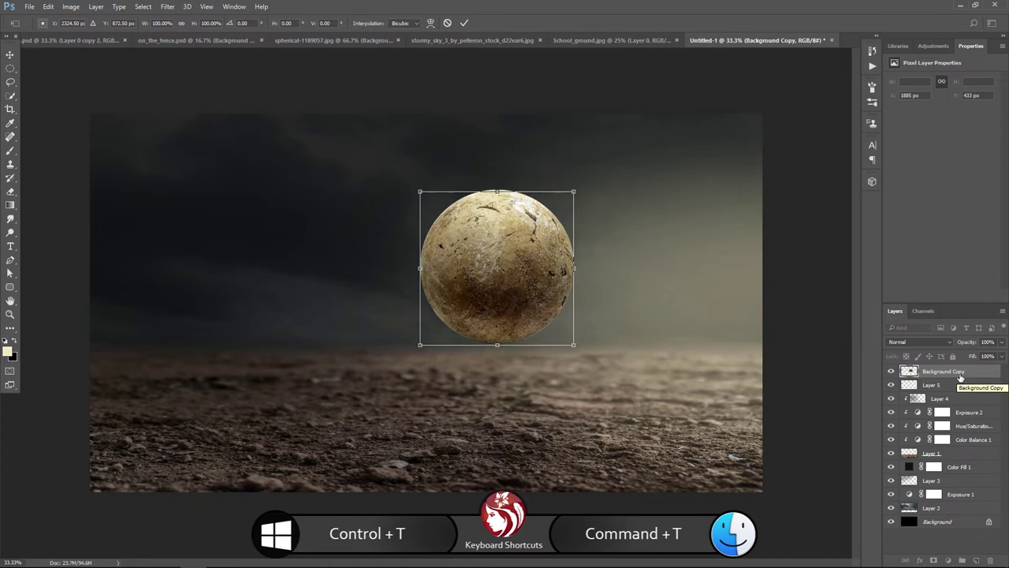
key("shift+Down")
key("shift+Down")
key("shift+Down")
key("shift+Down")
key("shift+Down")
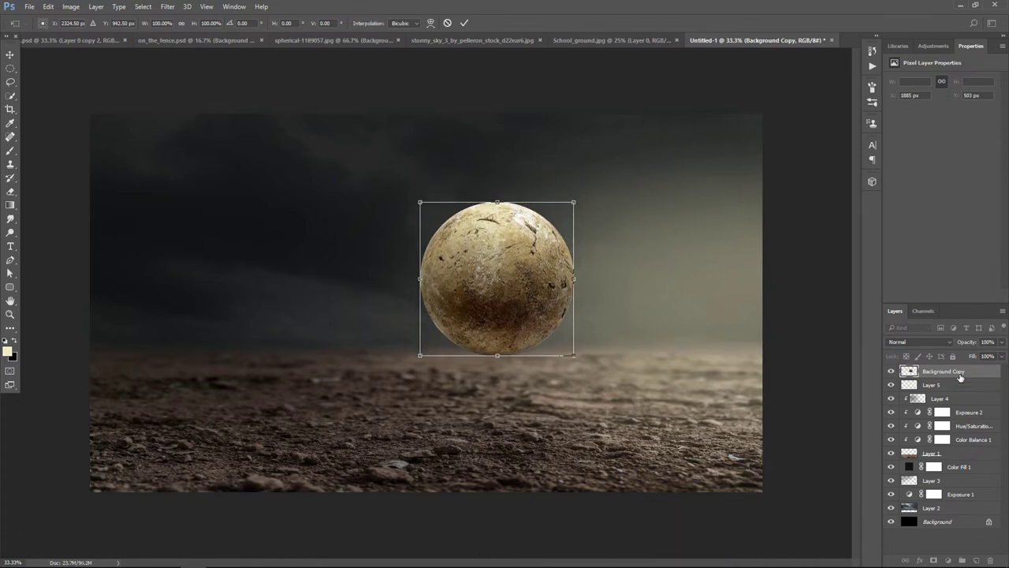
key("Return")
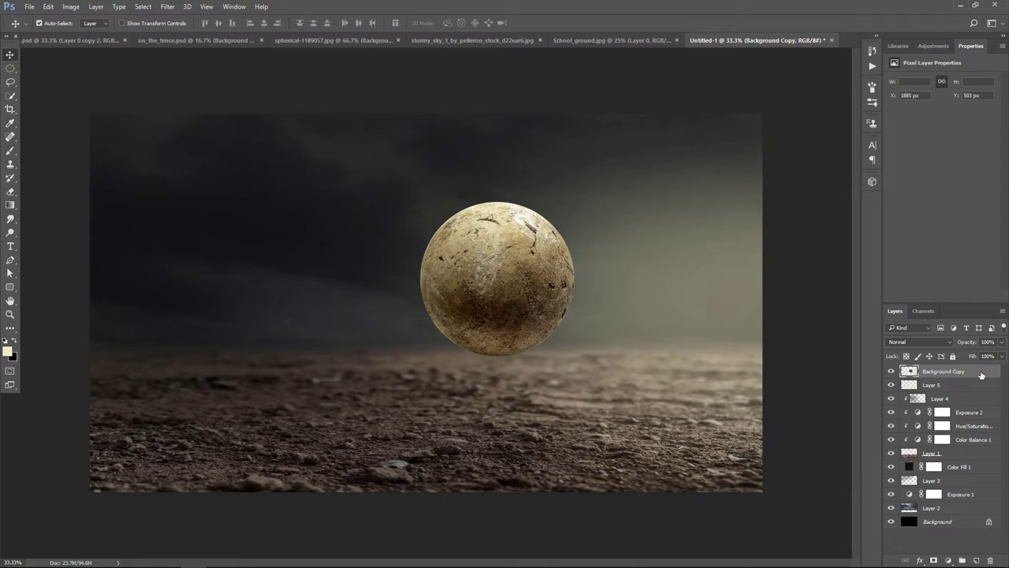
key("shift+Down")
key("shift+Down")
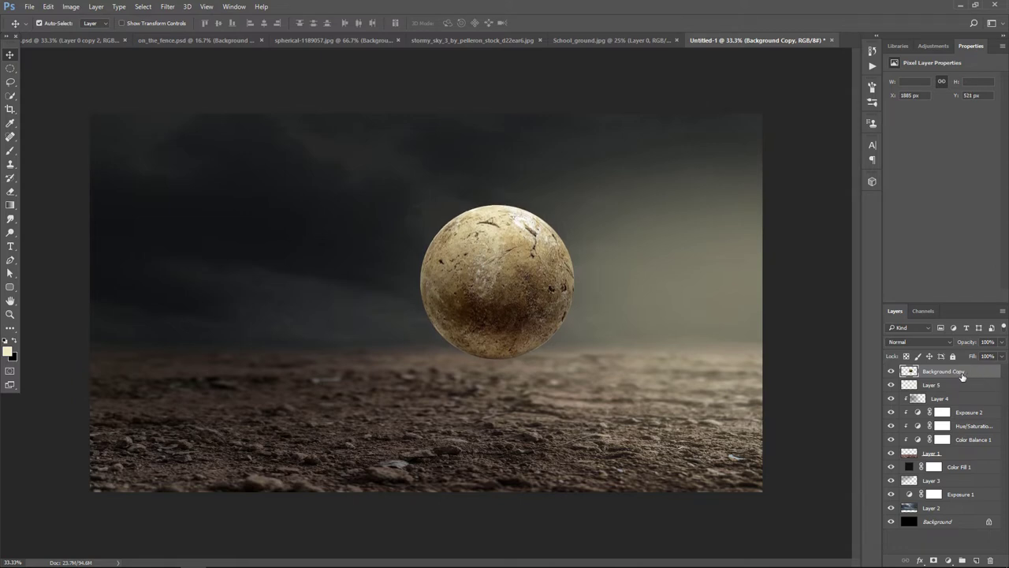
left_click(976, 560)
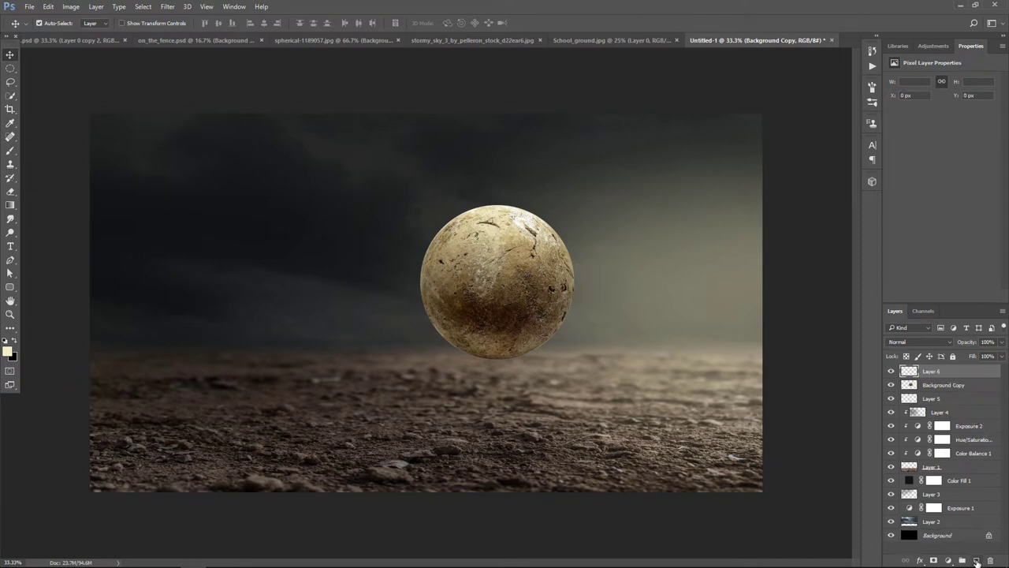
Clip Layer 6 to the sphere and paint black shading over the sphere with a large soft brush.
left_click(982, 376, "alt")
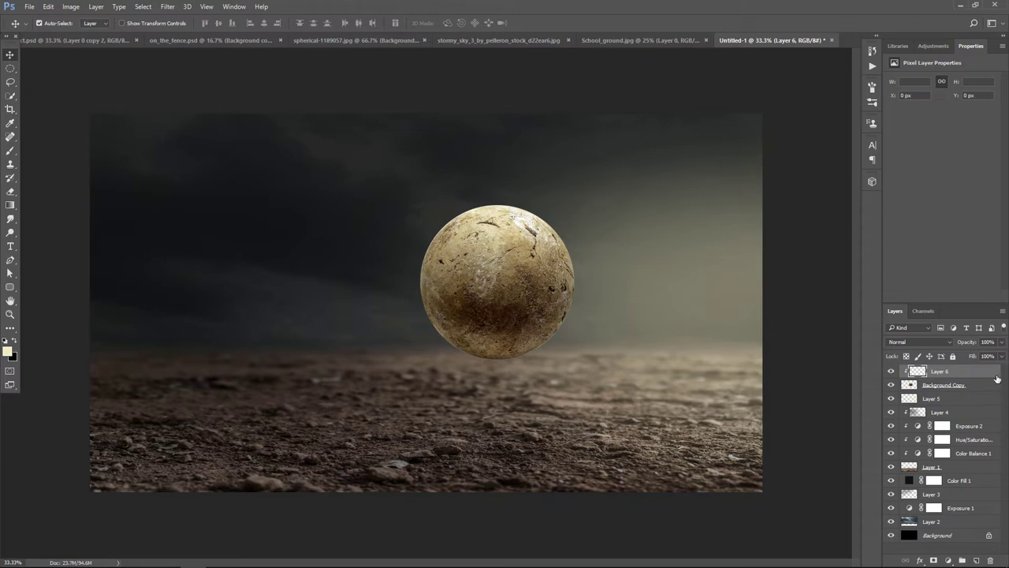
left_click(10, 150)
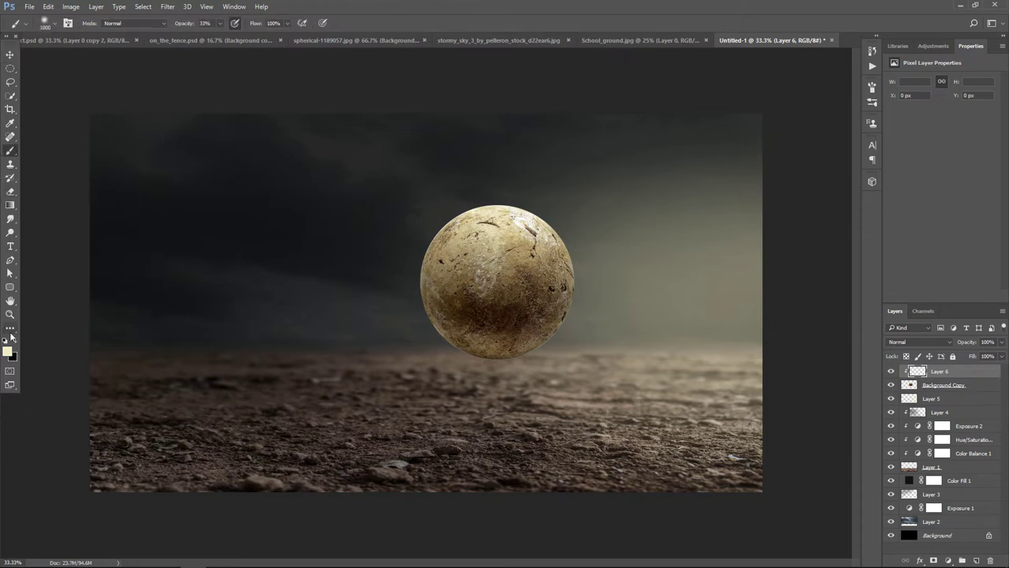
left_click(14, 340)
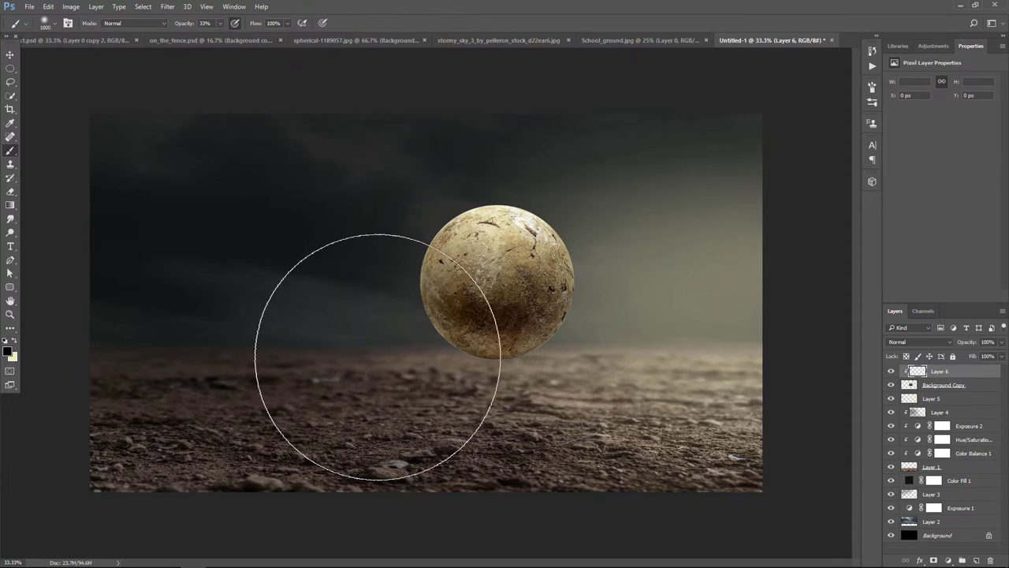
key("bracketleft")
key("bracketleft")
key("bracketleft")
key("bracketleft")
key("bracketleft")
key("bracketleft")
key("bracketleft")
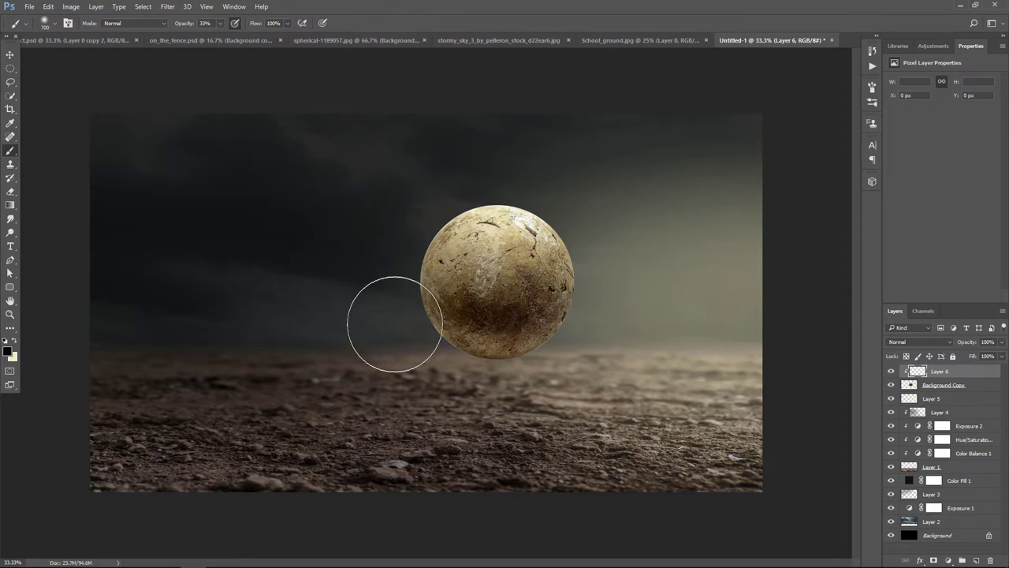
mouse_move(394, 323)
left_mouse_down()
mouse_move(402, 298)
mouse_move(450, 361)
mouse_move(387, 292)
mouse_move(429, 338)
left_mouse_up()
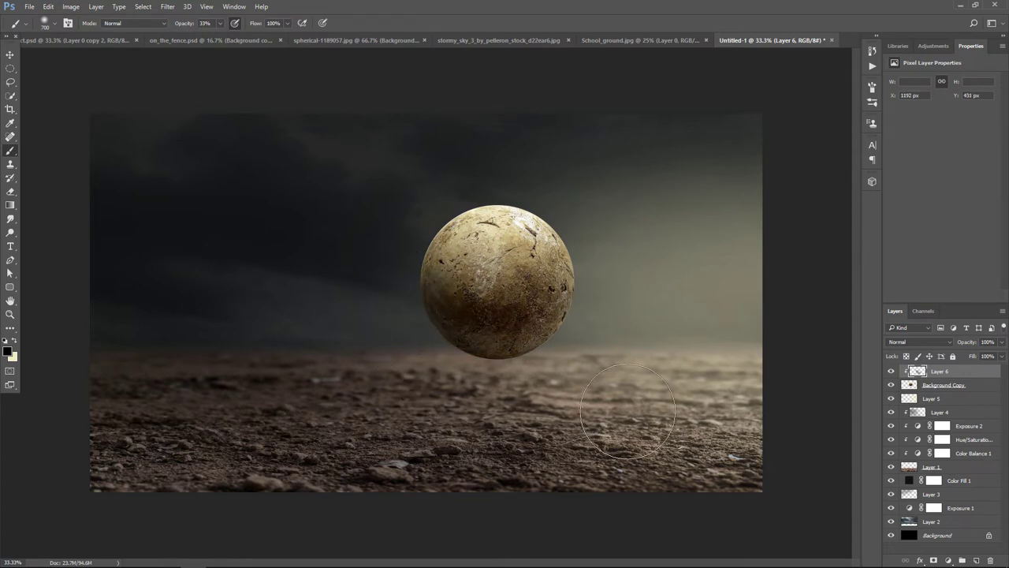
left_click_drag(627, 411, 496, 360)
key("bracketright")
key("bracketright")
mouse_move(433, 320)
left_mouse_down()
mouse_move(597, 415)
mouse_move(513, 361)
mouse_move(391, 313)
mouse_move(450, 316)
mouse_move(547, 371)
mouse_move(313, 287)
mouse_move(292, 226)
mouse_move(349, 304)
left_mouse_up()
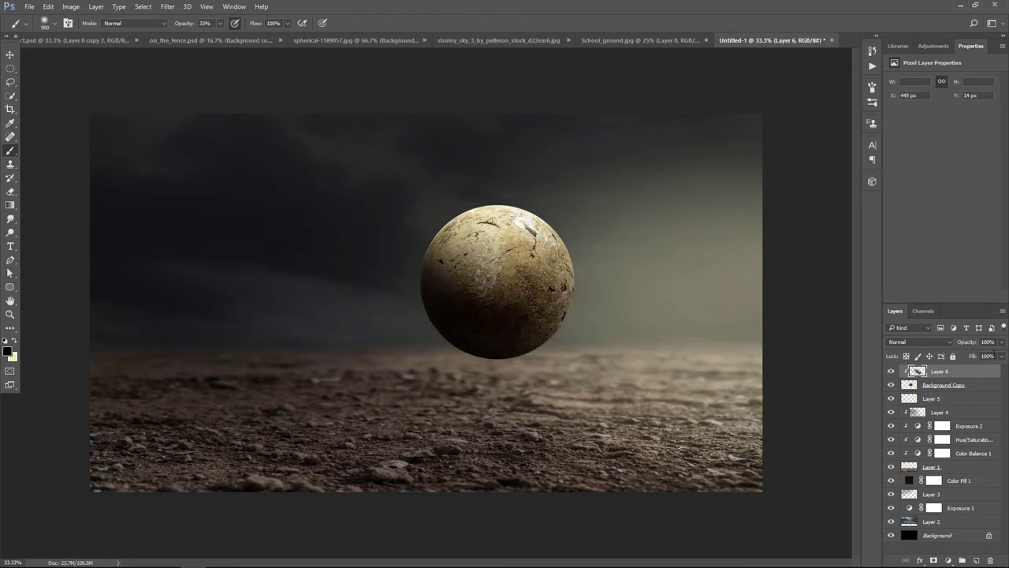
Set the shading layer to Overlay at 67% opacity and add an empty Layer 7.
left_click(930, 341)
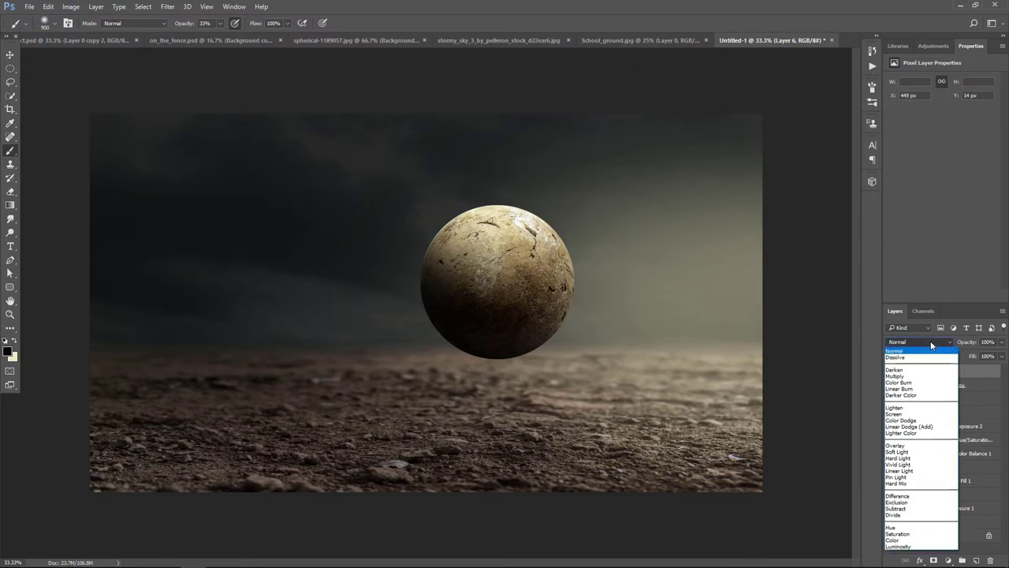
left_click(917, 446)
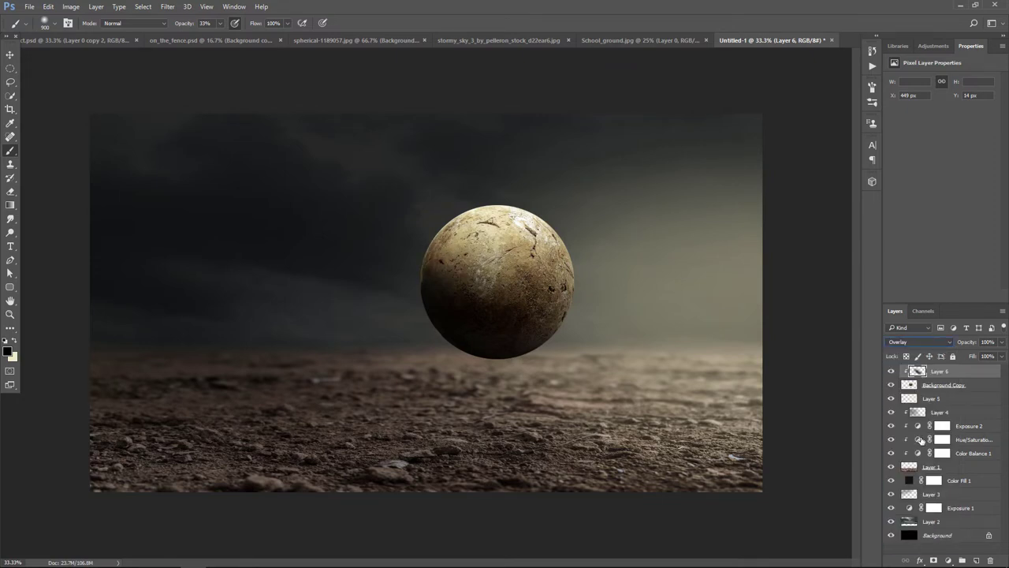
left_click(1001, 347)
left_click_drag(1000, 356, 992, 357)
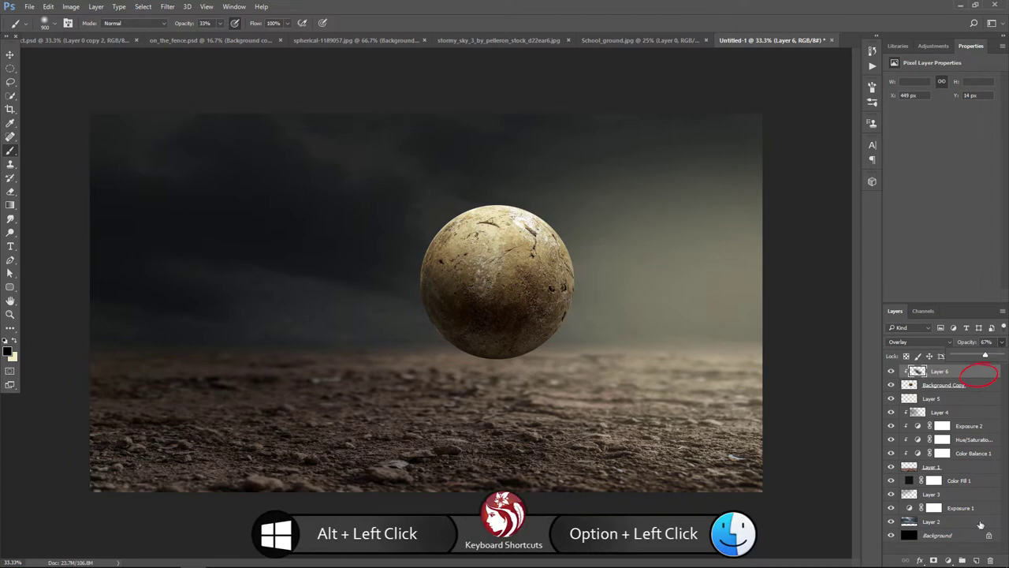
left_click(976, 560)
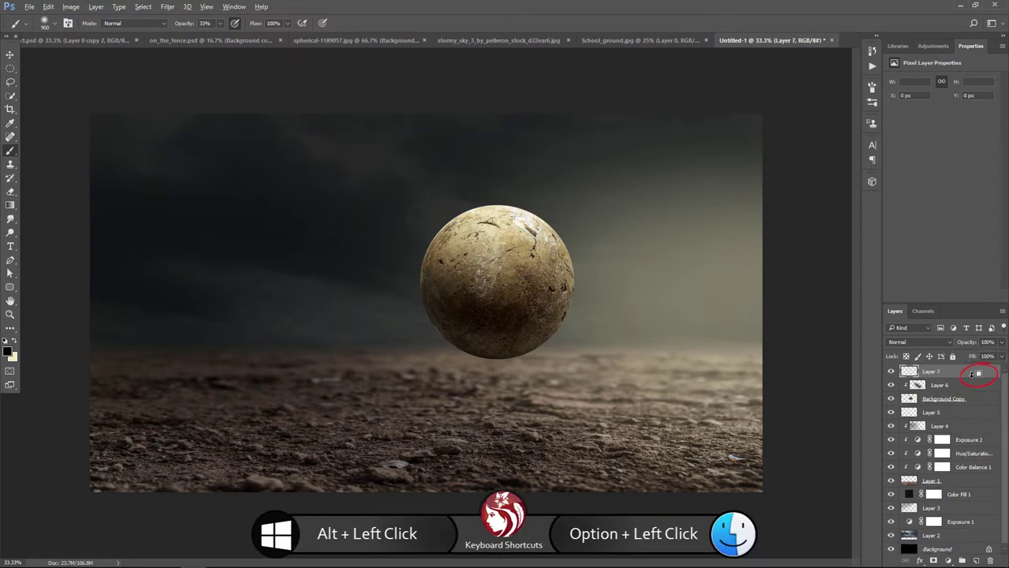
Set Layer 7 to Overlay and fill it with 50% gray.
left_click(929, 343)
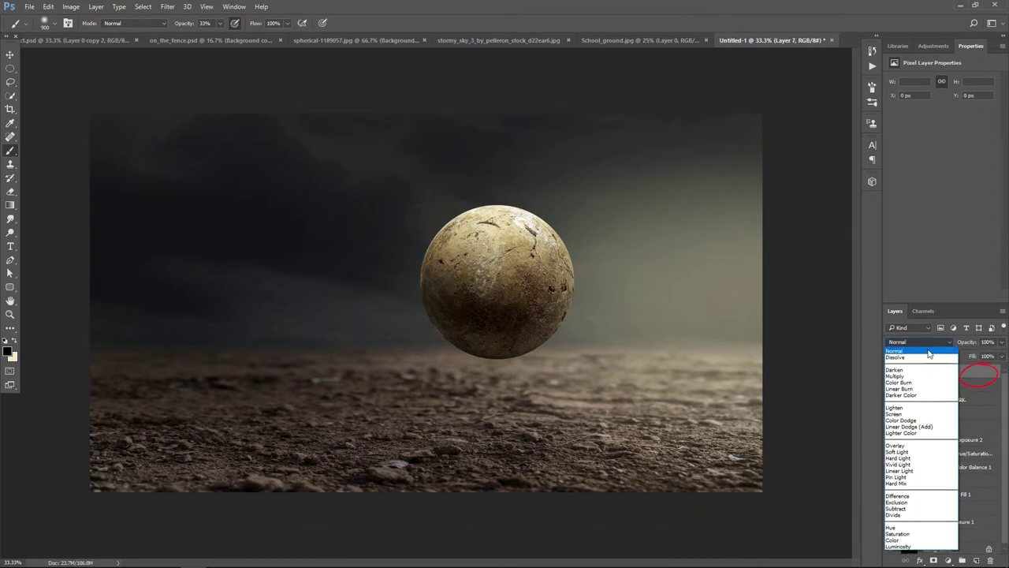
left_click(913, 446)
left_click(48, 8)
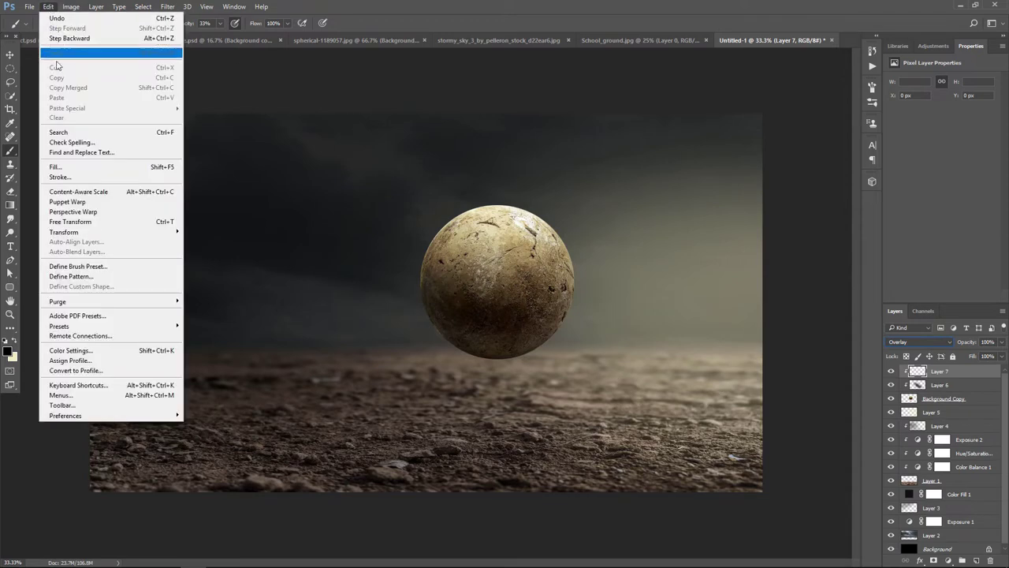
left_click(70, 164)
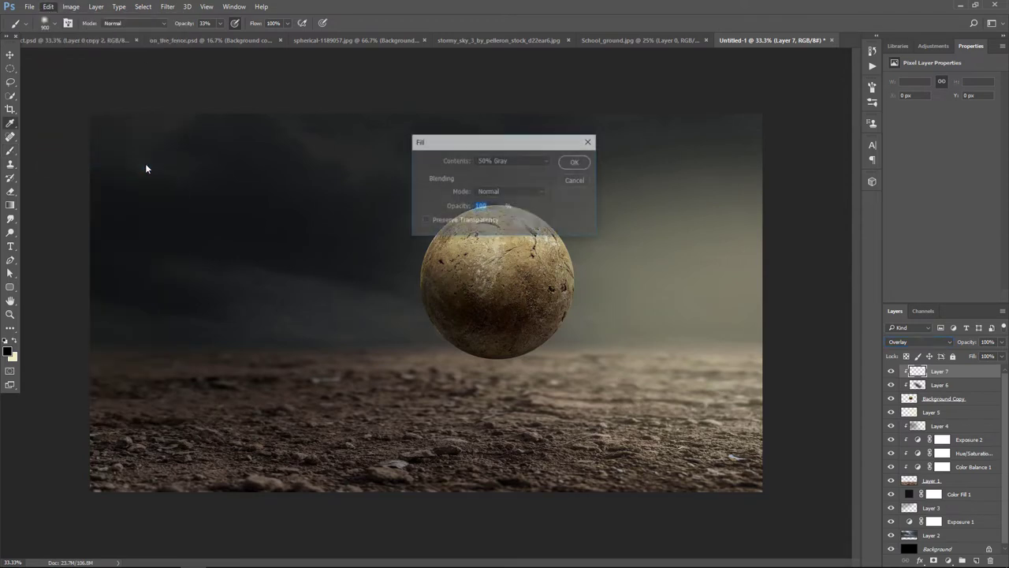
left_click(576, 163)
key("b")
Burn shading onto the ground beneath the sphere and dodge highlights onto the sphere's top.
left_click(10, 233)
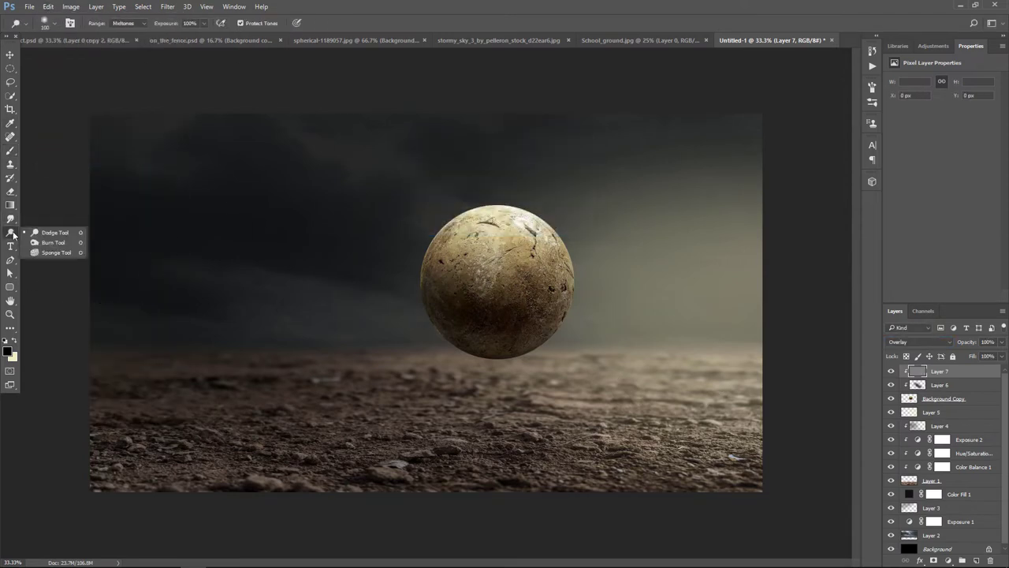
left_click(48, 247)
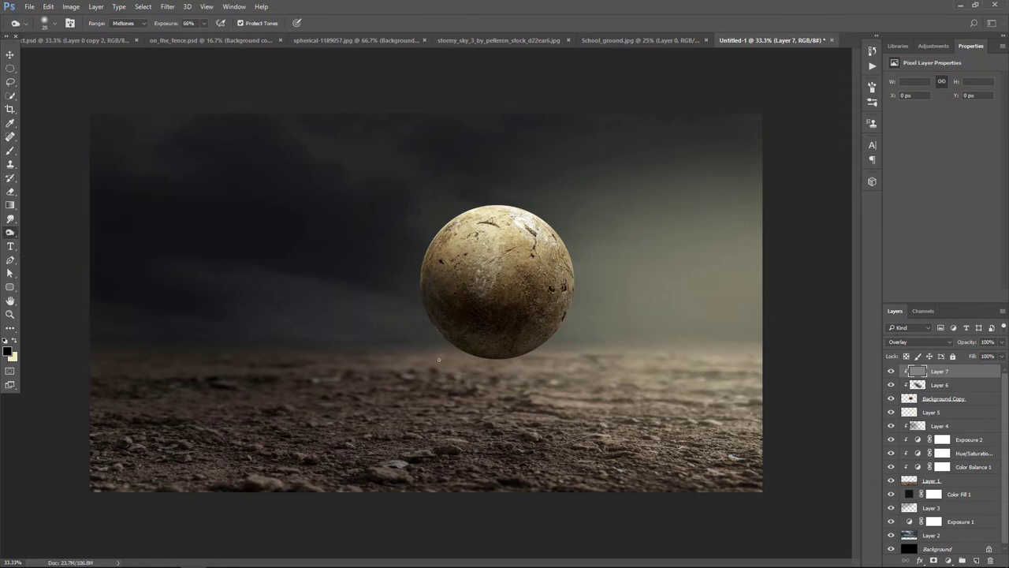
key("bracketright")
key("bracketright")
key("bracketright")
key("bracketright")
key("bracketright")
key("bracketright")
mouse_move(443, 373)
left_mouse_down()
mouse_move(401, 334)
mouse_move(489, 351)
mouse_move(439, 365)
mouse_move(631, 422)
mouse_move(568, 414)
left_mouse_up()
mouse_move(394, 249)
left_mouse_down()
mouse_move(345, 407)
mouse_move(378, 244)
mouse_move(340, 308)
mouse_move(351, 352)
left_mouse_up()
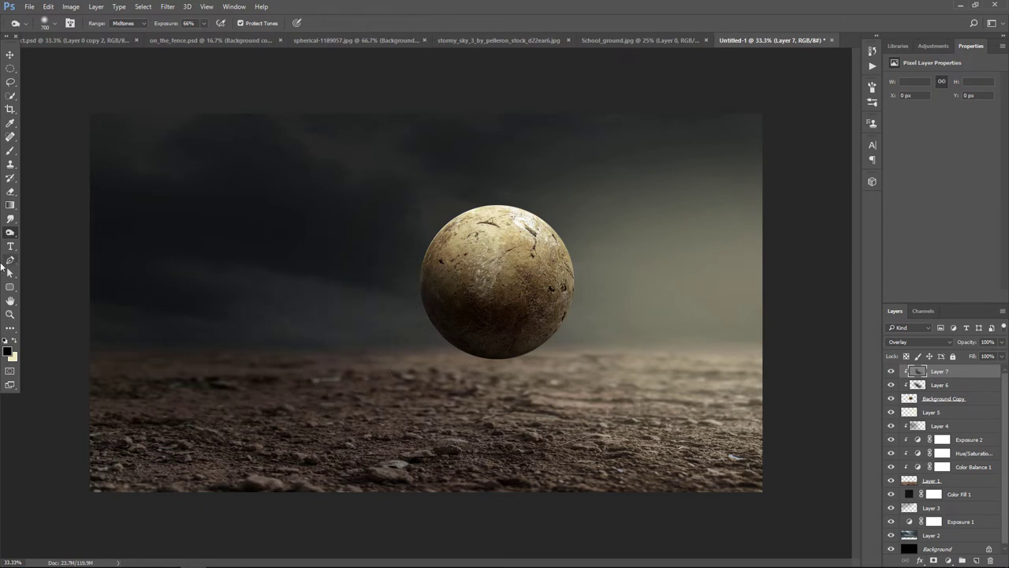
right_click(10, 237)
left_click(49, 231)
key("bracketright")
key("bracketright")
key("bracketright")
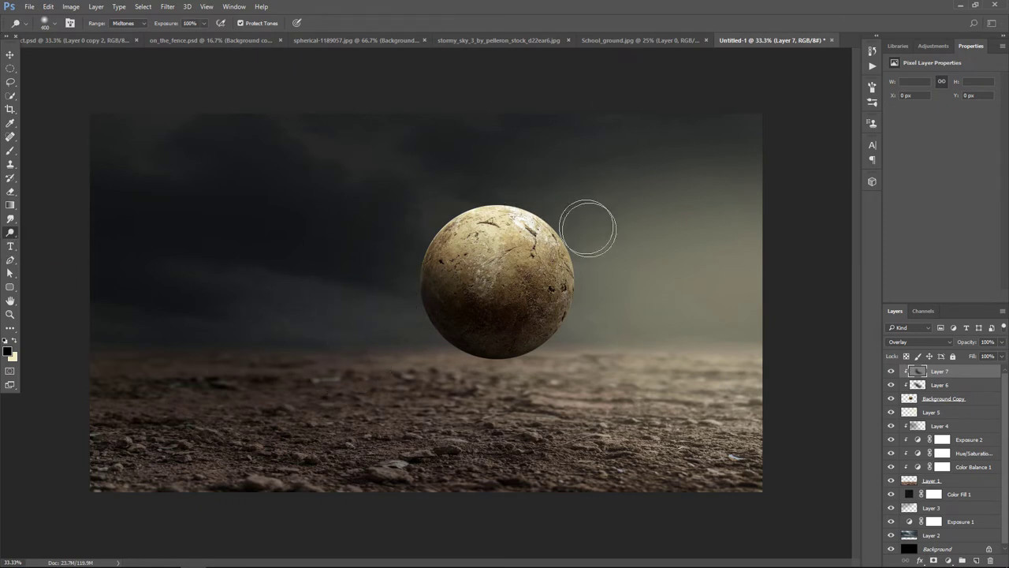
key("bracketright")
key("bracketright")
key("bracketright")
left_click_drag(607, 298, 605, 294)
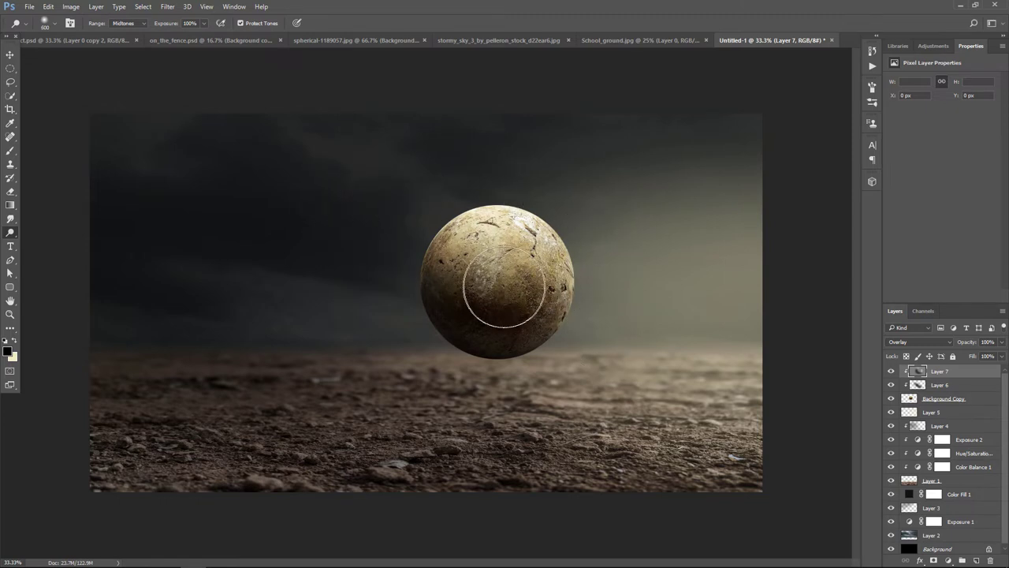
Lower the gray lighting layer's opacity to 77% and compare it hidden and shown.
left_click(10, 55)
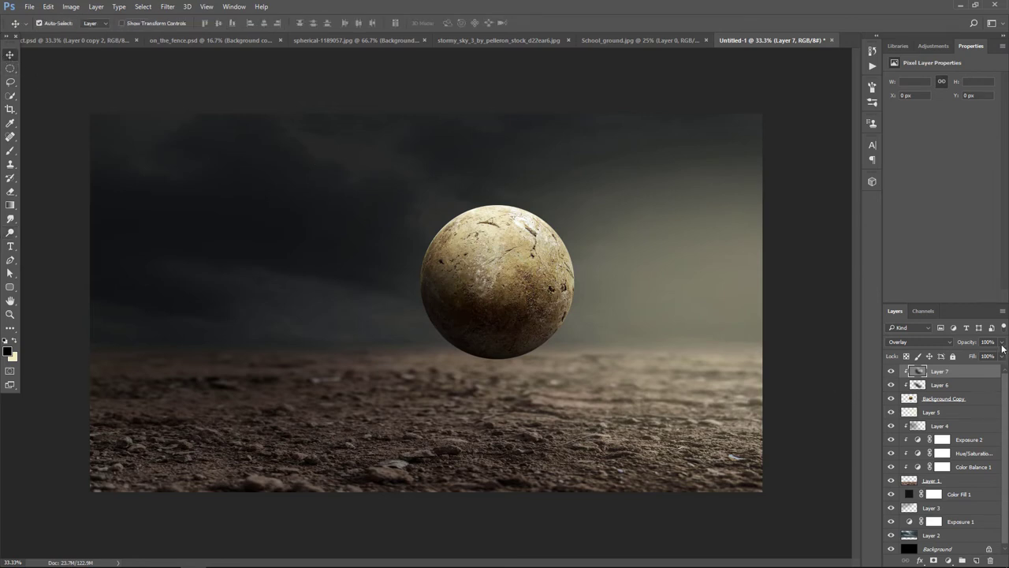
left_click(1001, 343)
left_click_drag(1003, 355, 993, 358)
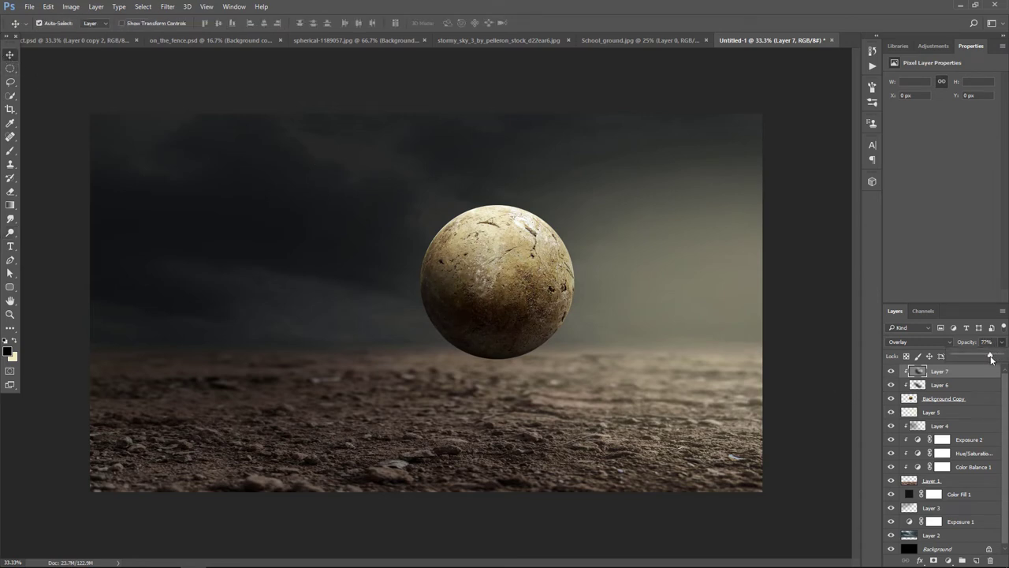
left_click(890, 372)
left_click(890, 373)
Group Layer 7, Layer 6 and Background Copy, then merge Group 1 into one layer.
left_click(965, 385, "ctrl")
left_click(964, 400, "ctrl")
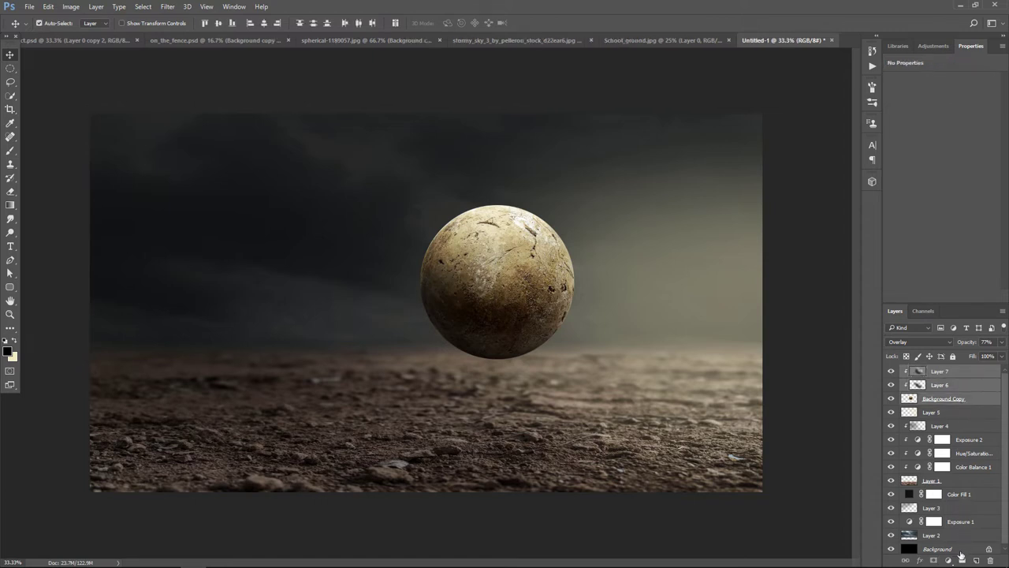
left_click(961, 556)
right_click(949, 372)
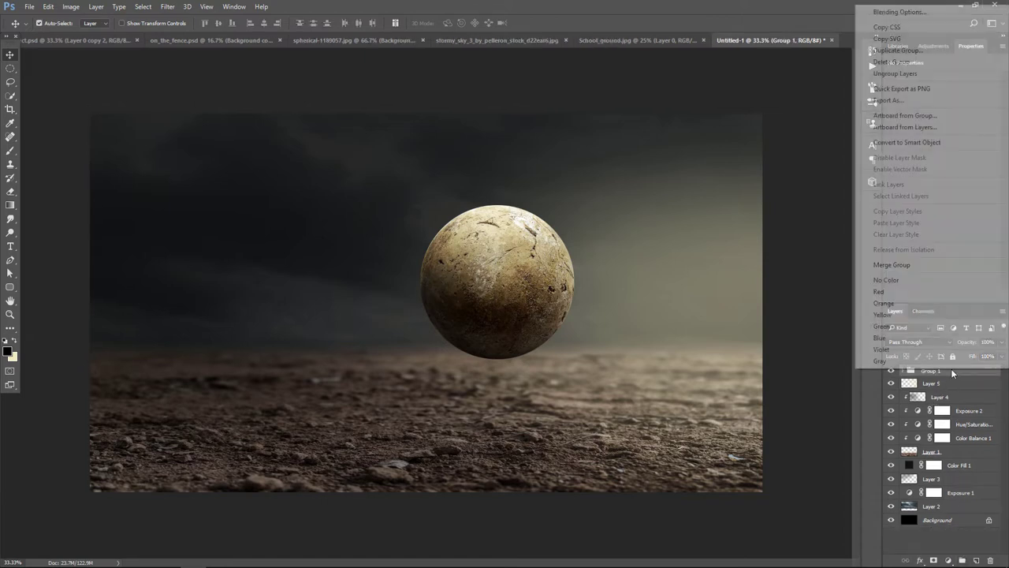
left_click(921, 266)
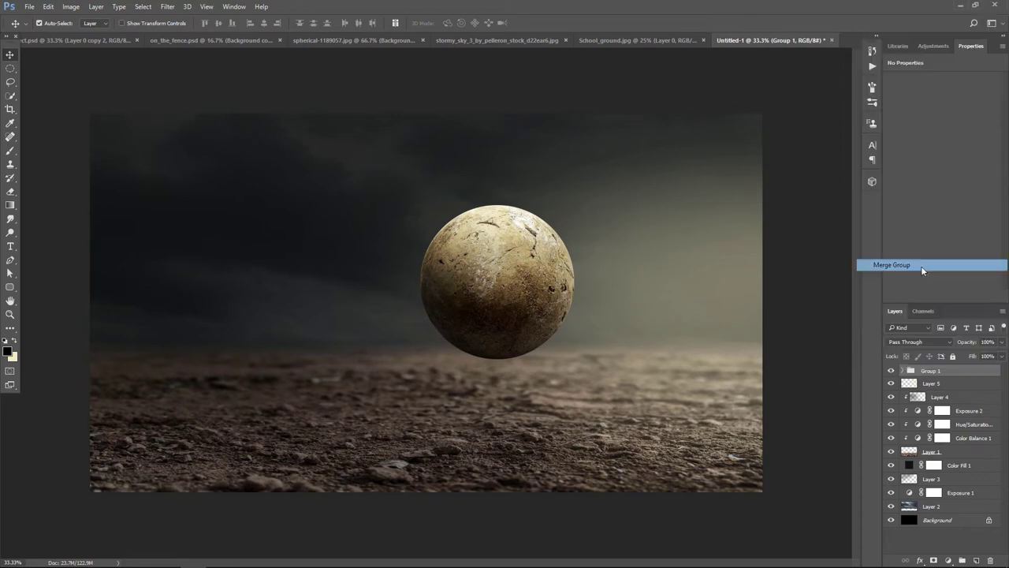
left_click(892, 371)
left_click(891, 371)
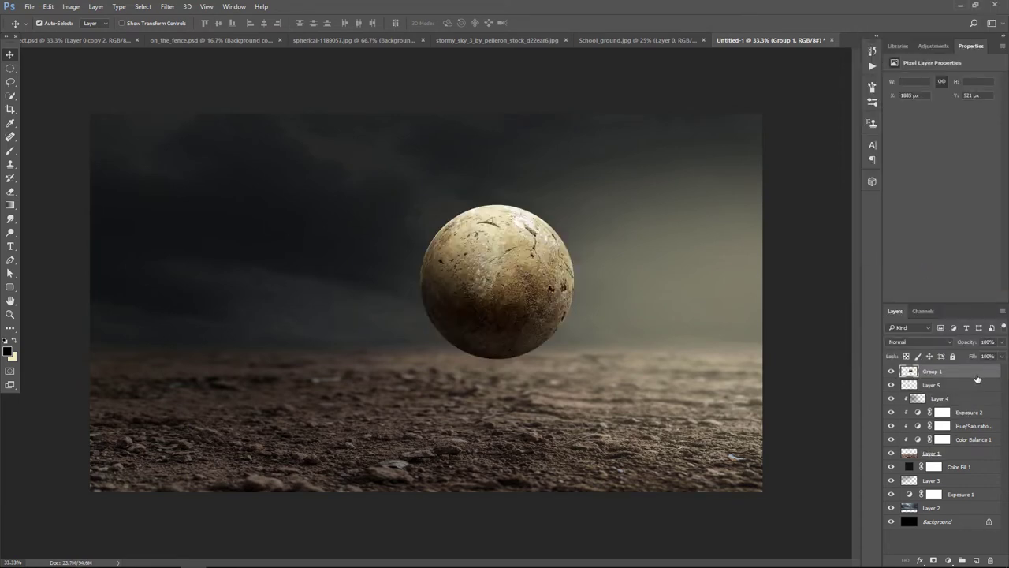
Duplicate the merged sphere, enlarge it about 139%, and place it at the right edge.
left_click_drag(977, 379, 977, 560)
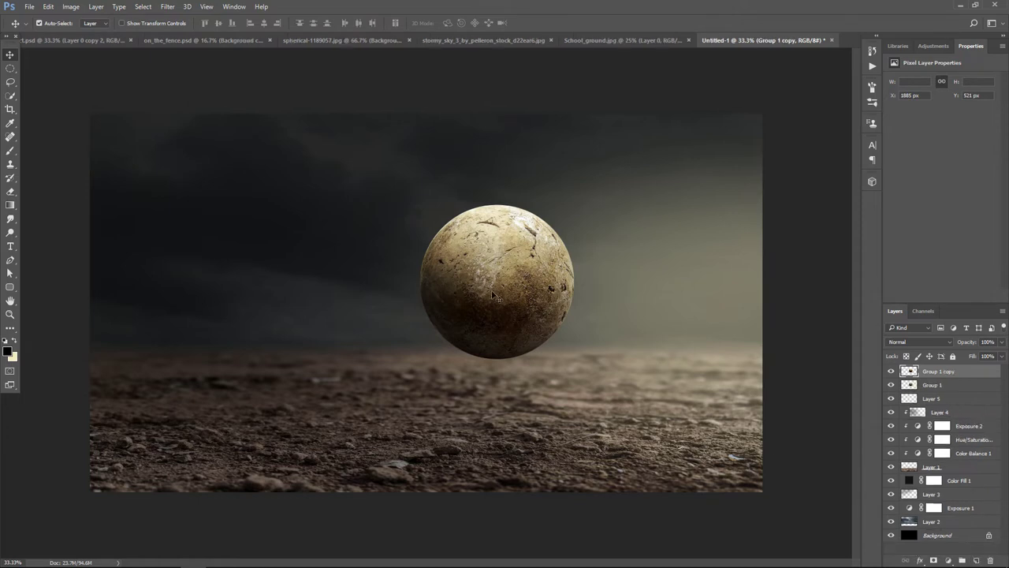
key("ctrl+t")
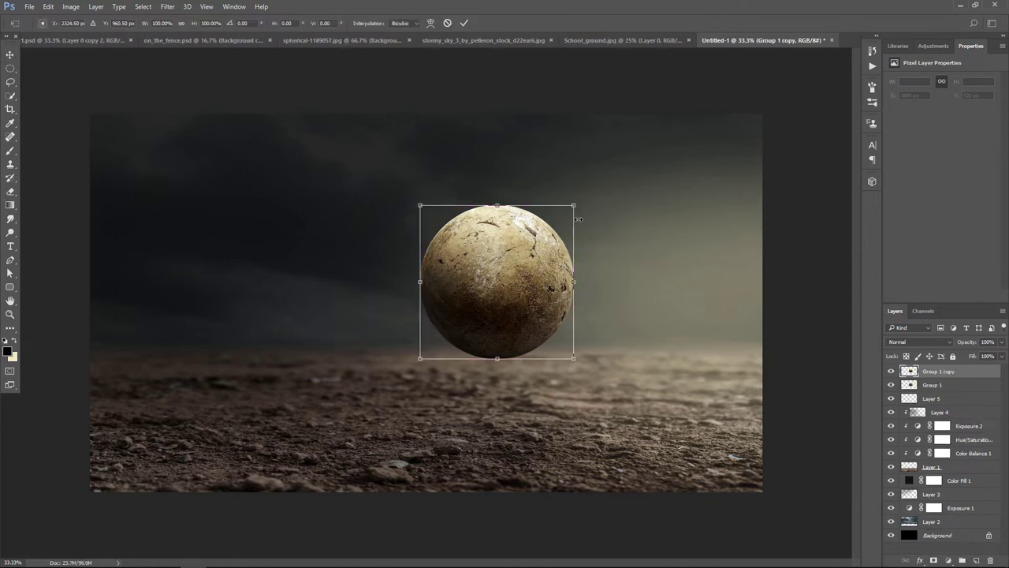
left_click_drag(579, 219, 625, 171)
mouse_move(508, 244)
left_mouse_down()
mouse_move(787, 254)
mouse_move(788, 236)
left_mouse_up()
left_click_drag(651, 411, 660, 392)
mouse_move(704, 228)
left_mouse_down()
mouse_move(740, 228)
mouse_move(725, 227)
left_mouse_up()
key("Return")
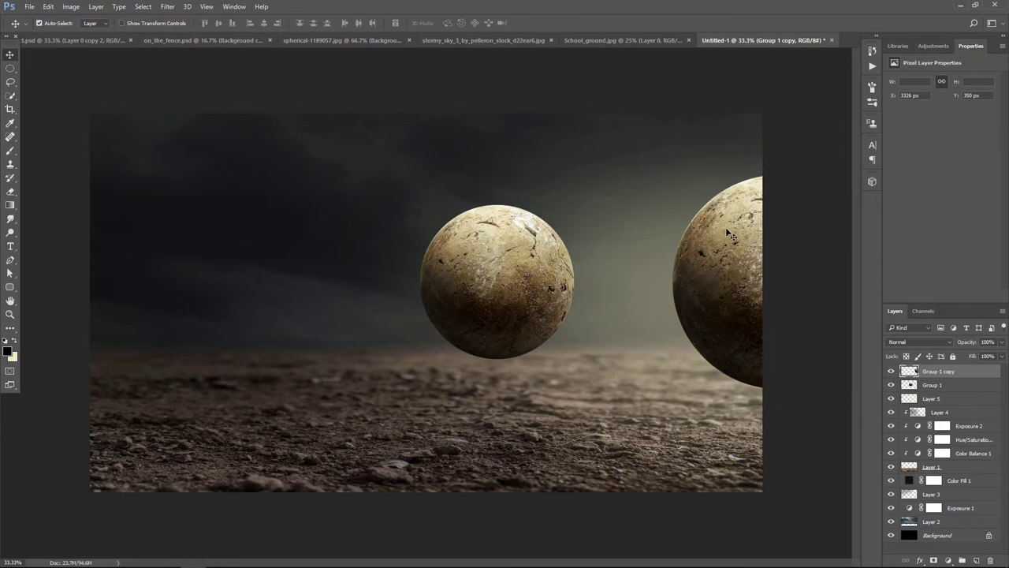
key("shift+Down")
key("shift+Down")
key("shift+Down")
key("shift+Down")
key("shift+Down")
key("shift+Down")
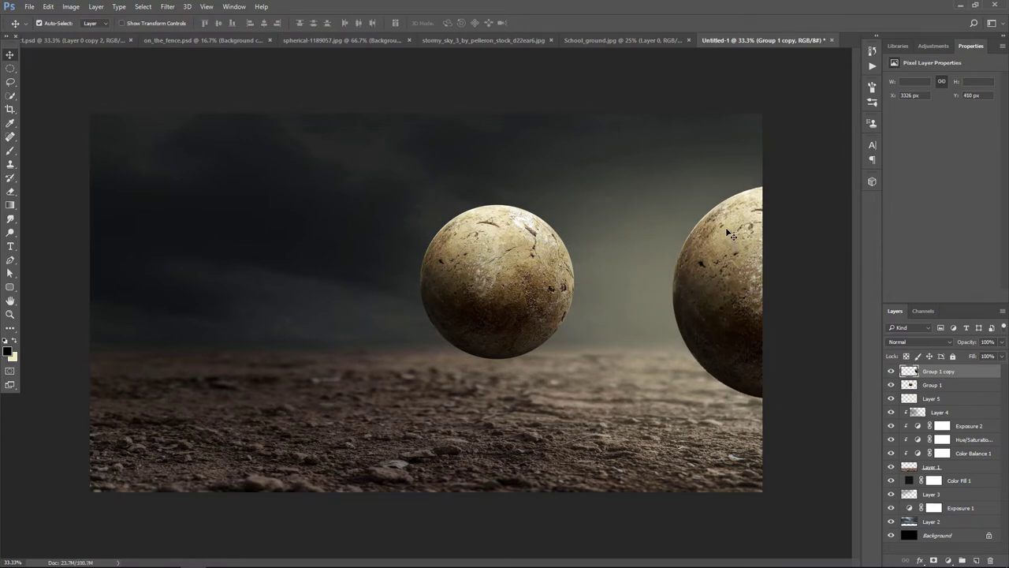
Blur the right-edge sphere copy with a 10-pixel Gaussian Blur.
left_click(167, 6)
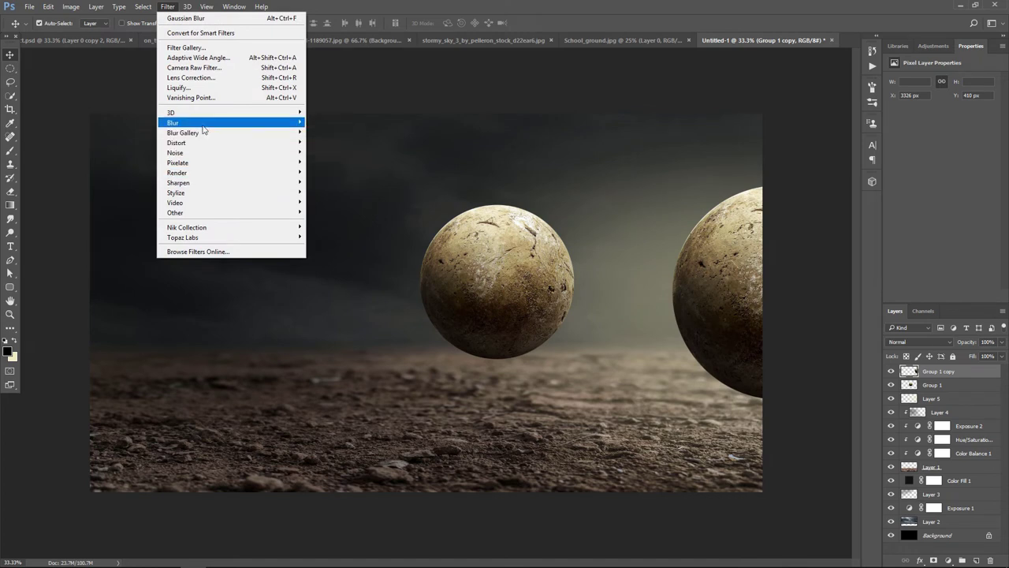
mouse_move(205, 123)
left_click(335, 163)
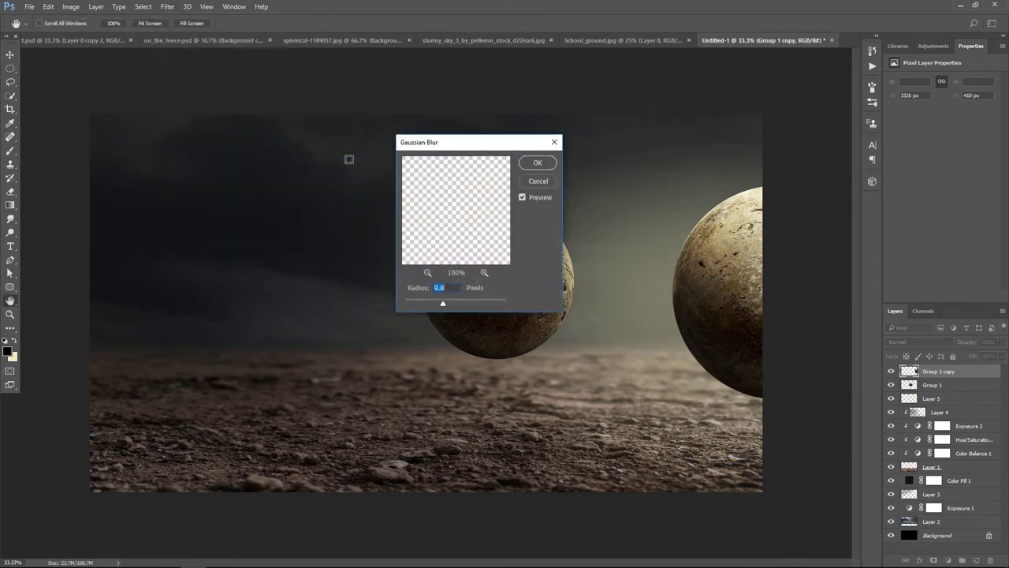
left_click_drag(443, 304, 447, 306)
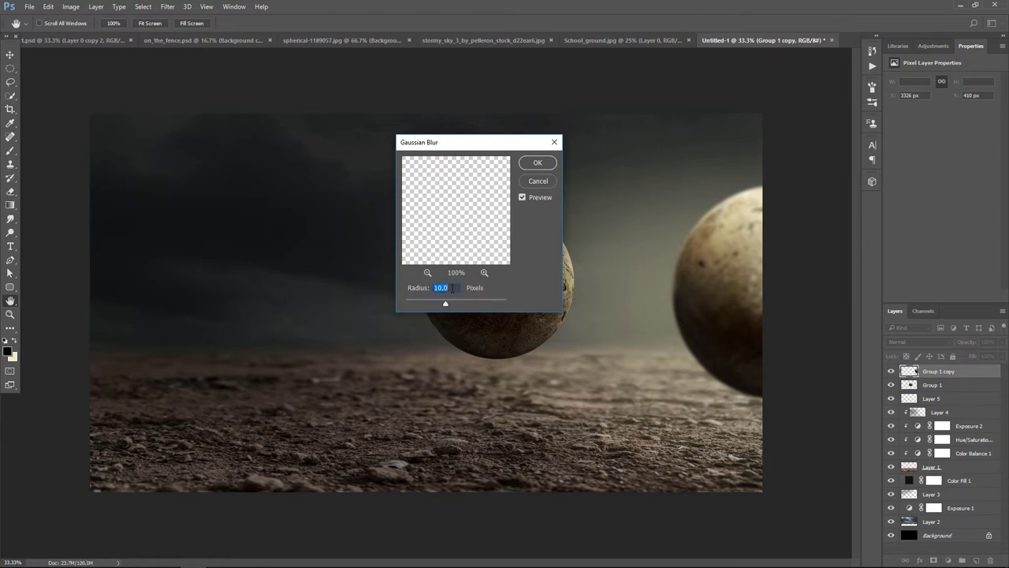
left_click(537, 162)
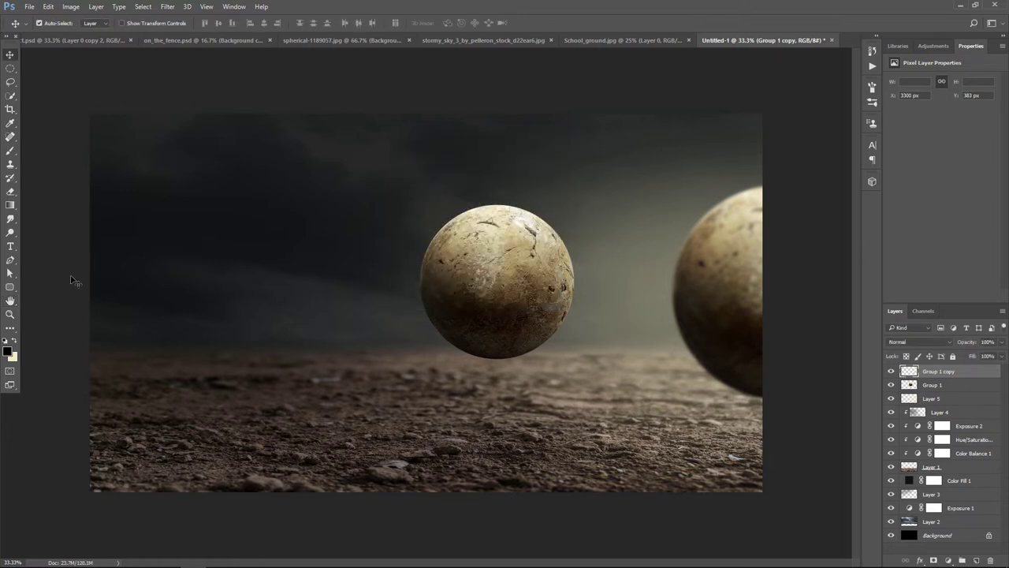
left_click(963, 388)
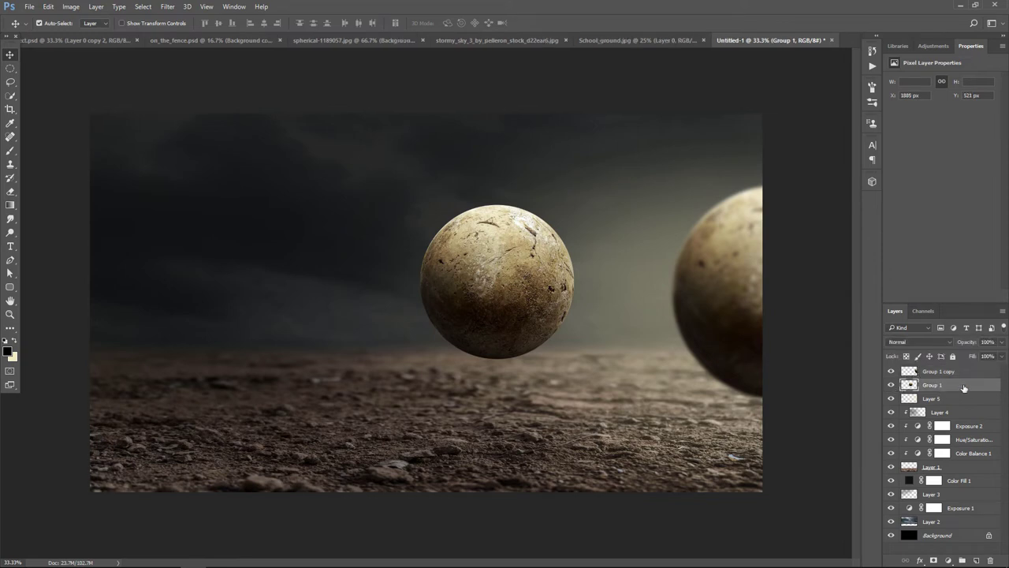
Duplicate the central sphere, enlarge the copy, and move it to the top-left corner.
left_click(891, 385)
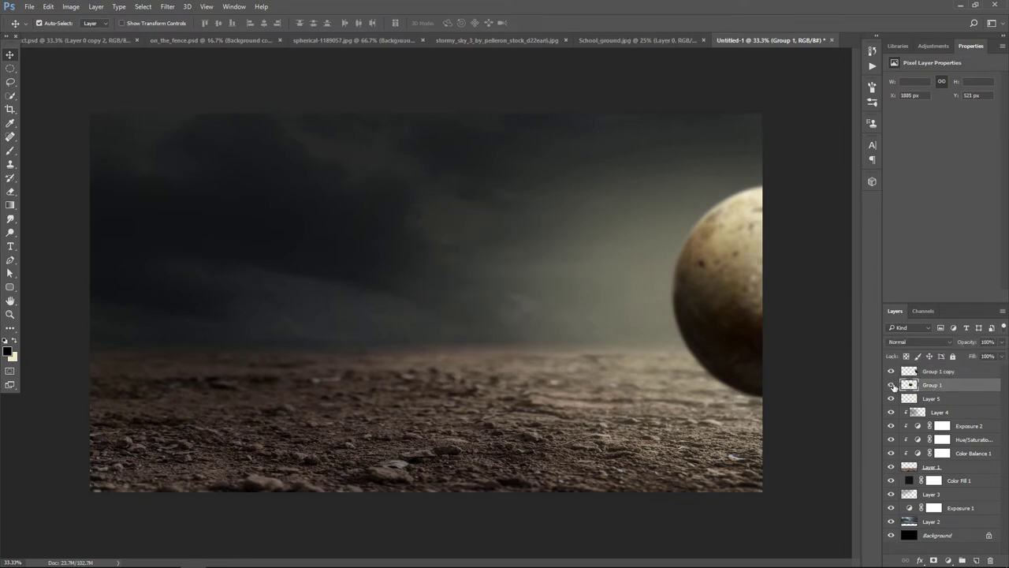
left_click(891, 385)
left_click_drag(948, 387, 976, 559)
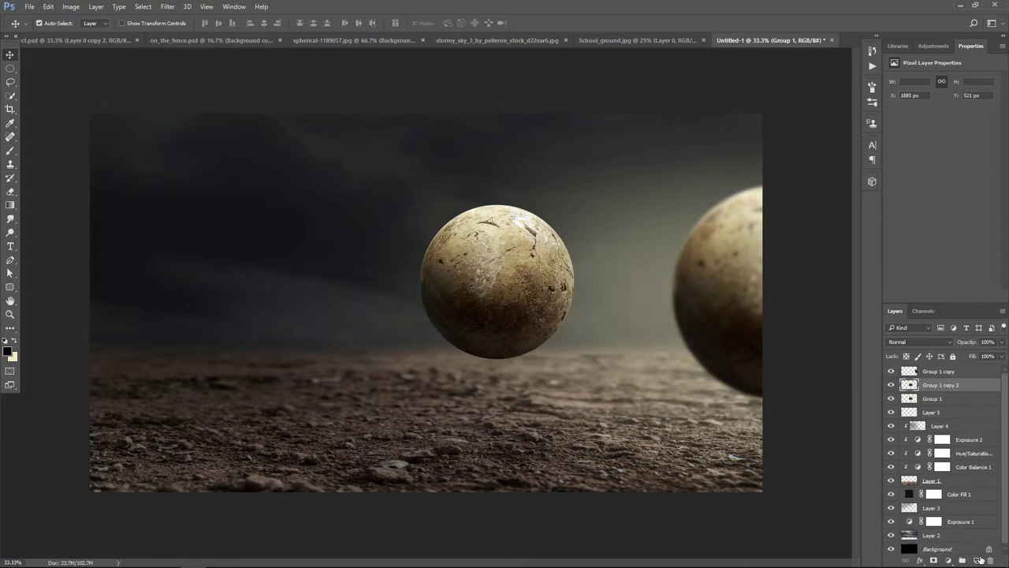
key("ctrl+t")
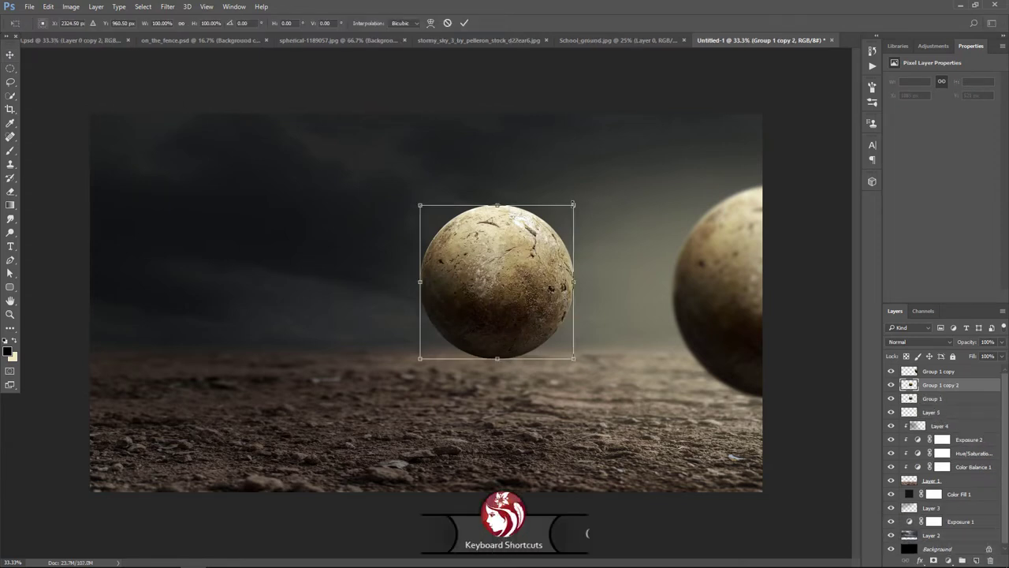
left_click_drag(575, 202, 660, 120)
mouse_move(552, 332)
left_mouse_down()
mouse_move(204, 147)
mouse_move(243, 105)
mouse_move(201, 121)
left_mouse_up()
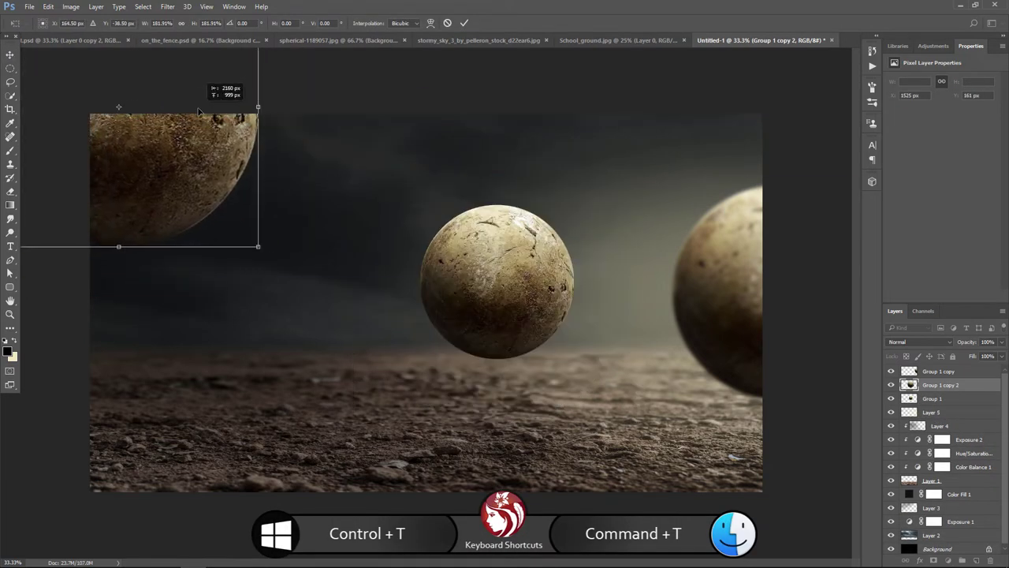
key("Return")
mouse_move(162, 173)
left_mouse_down()
mouse_move(177, 209)
mouse_move(171, 219)
mouse_move(188, 220)
left_mouse_up()
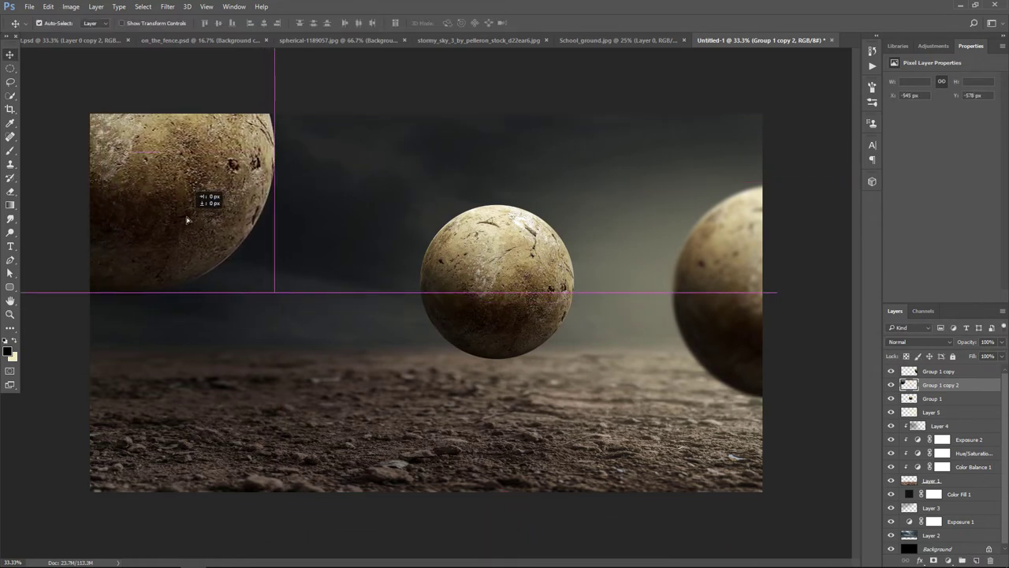
Apply a 15.3-pixel Gaussian Blur to the large top-left sphere.
left_click(167, 7)
mouse_move(173, 122)
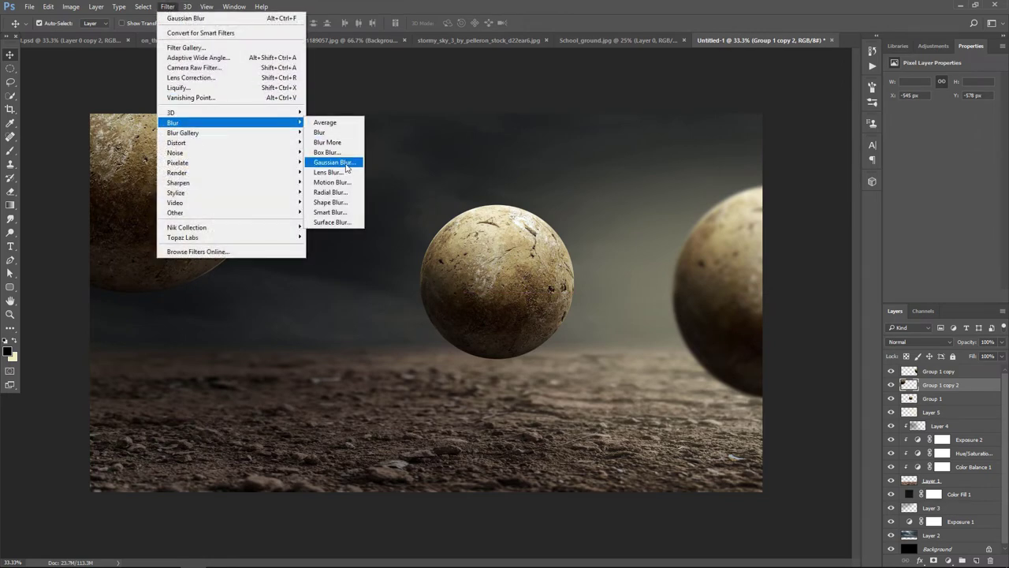
left_click(347, 162)
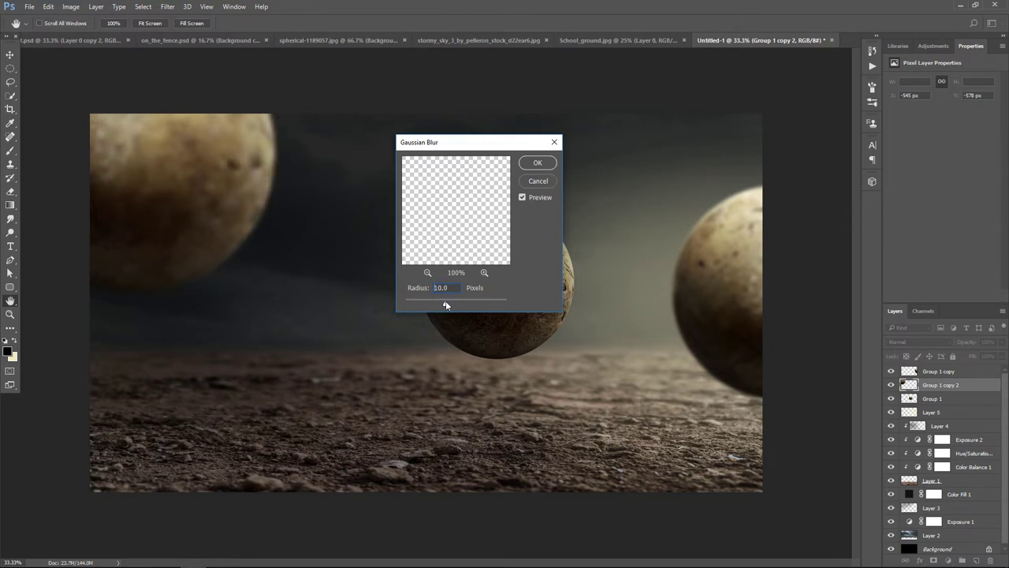
left_click_drag(445, 301, 444, 301)
left_click(551, 164)
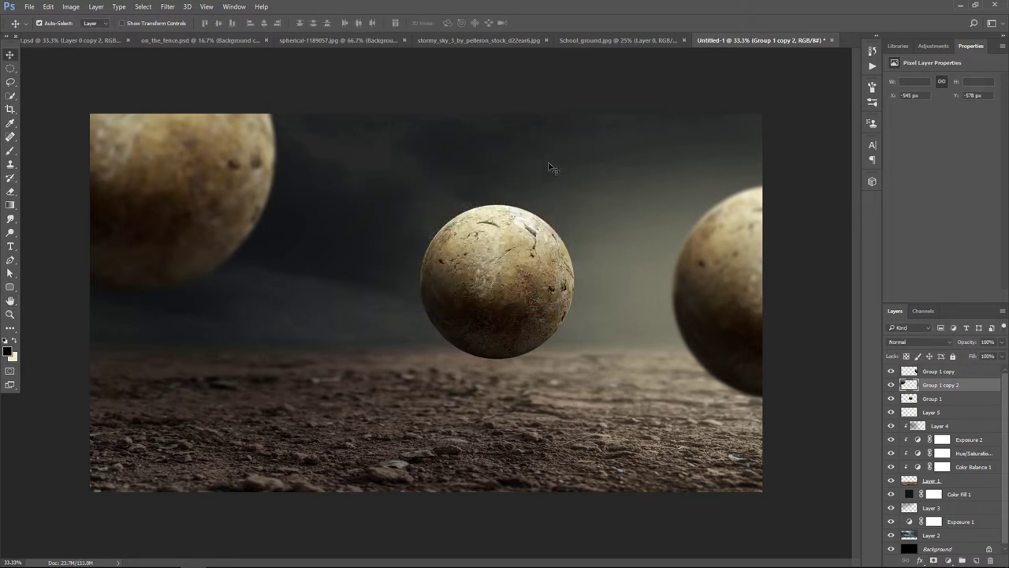
Shrink the top-left sphere slightly.
key("ctrl+t")
mouse_move(276, 293)
left_mouse_down()
mouse_move(243, 232)
mouse_move(249, 247)
left_mouse_up()
key("Return")
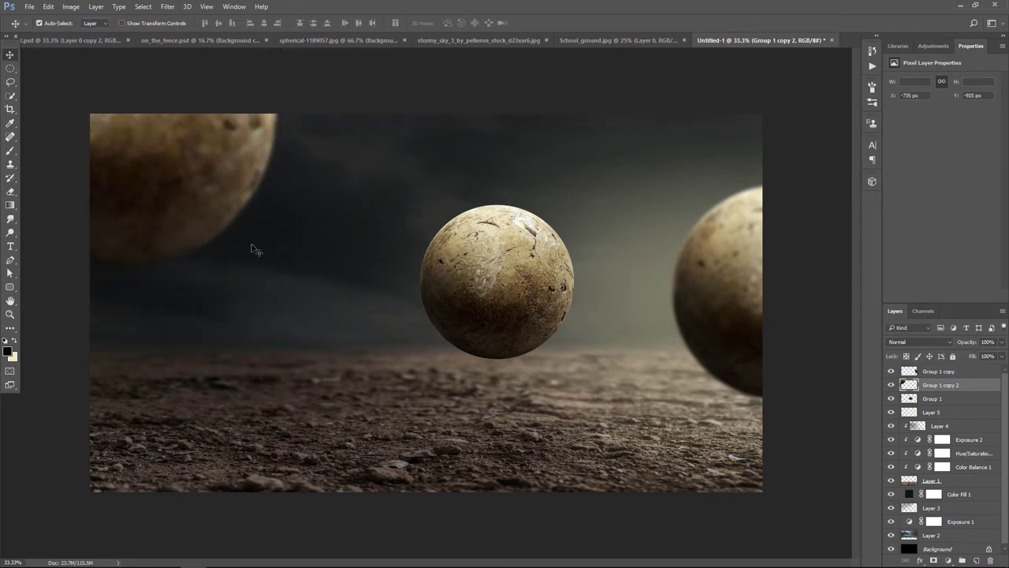
key("ctrl+t")
key("Return")
Push the right-hand sphere further off the right edge.
left_click(739, 313, "ctrl")
key("ctrl+t")
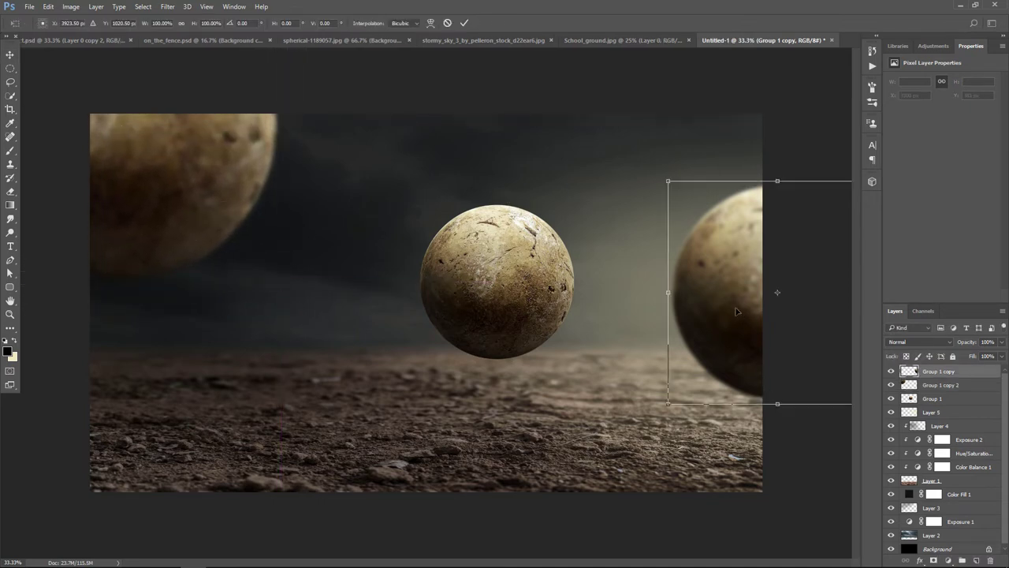
left_click_drag(739, 312, 756, 310)
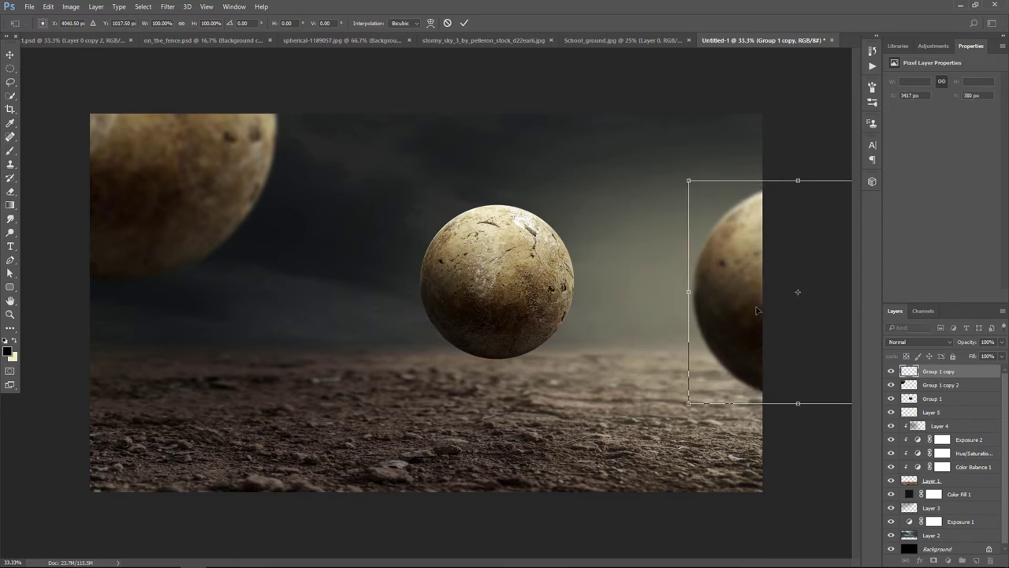
key("Return")
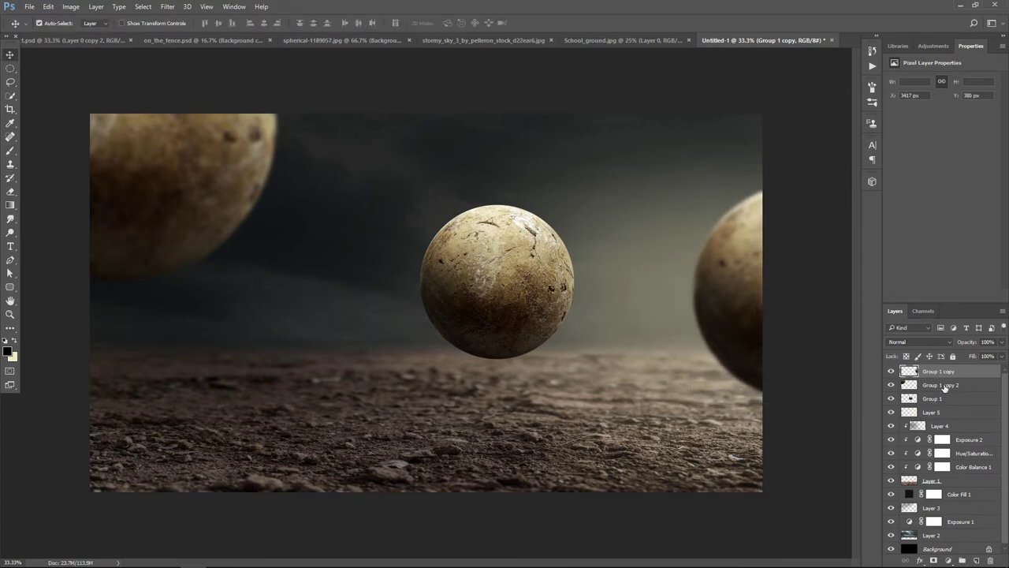
Resize the top-left Group 1 copy 2 sphere and settle it lower on the upper-left edge.
left_click(946, 387)
key("ctrl+t")
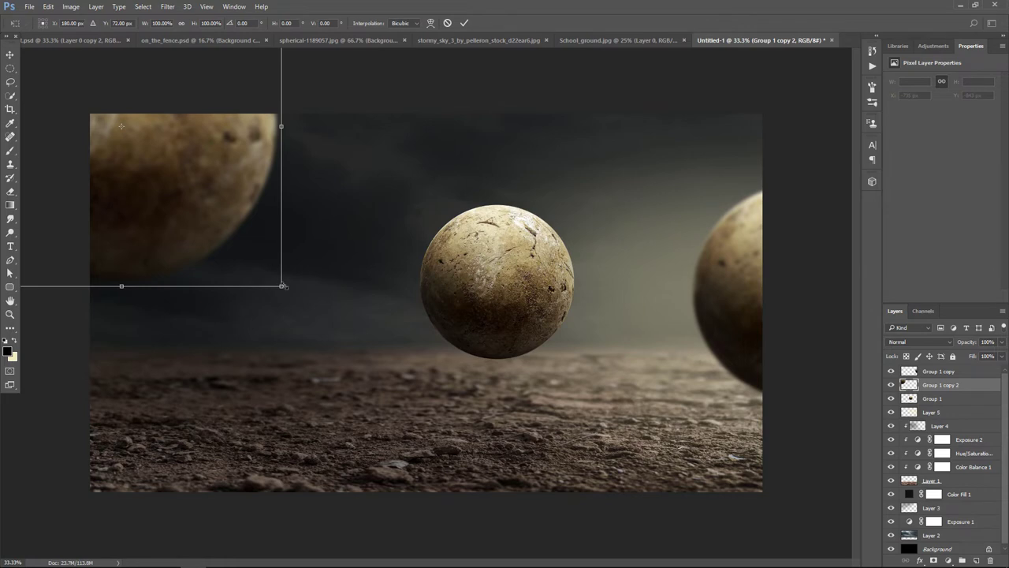
left_click_drag(283, 286, 317, 320)
left_click_drag(264, 280, 223, 242)
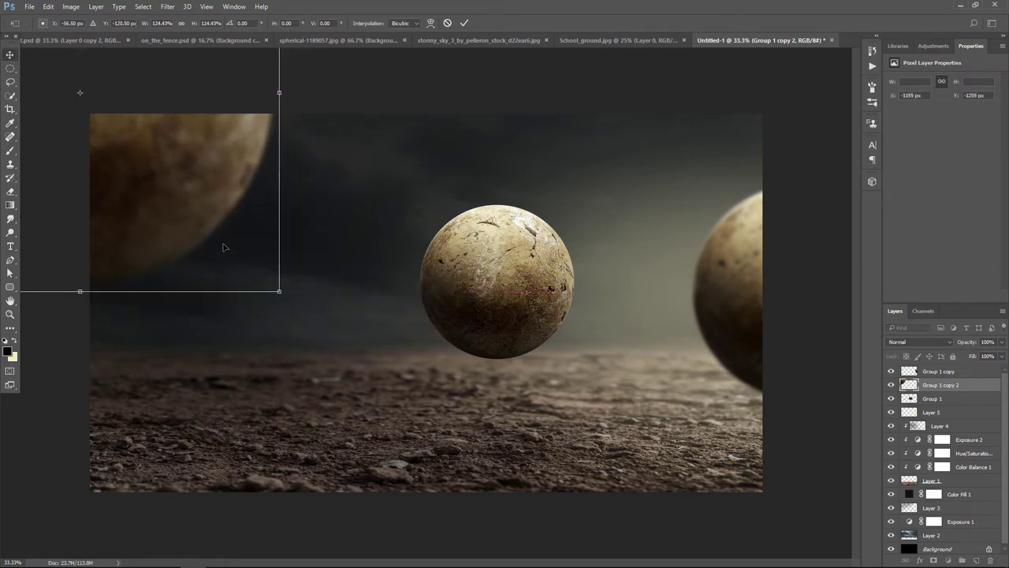
key("Return")
key("ctrl+t")
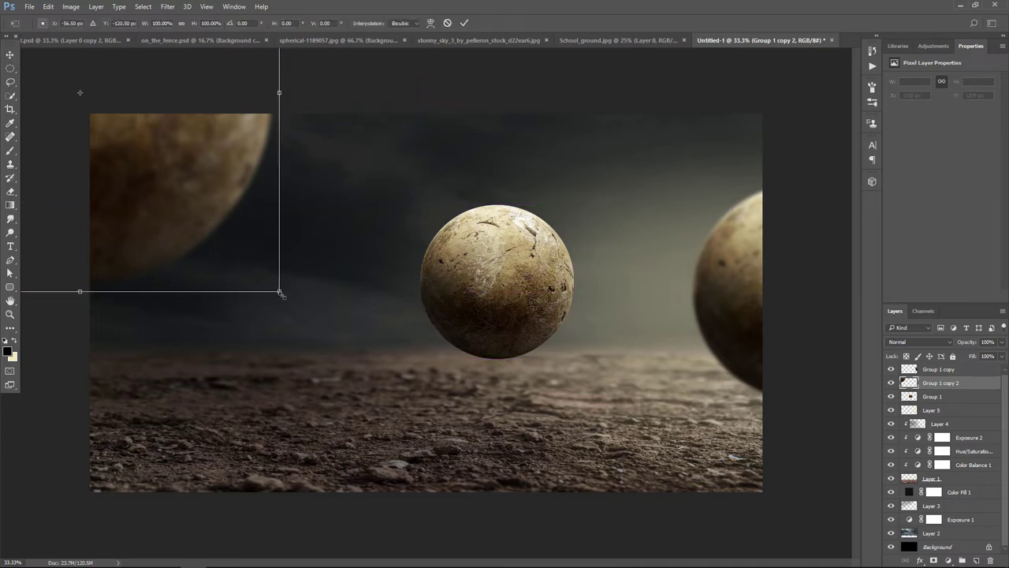
left_click_drag(280, 293, 253, 265)
mouse_move(200, 184)
left_mouse_down()
mouse_move(209, 249)
mouse_move(218, 226)
left_mouse_up()
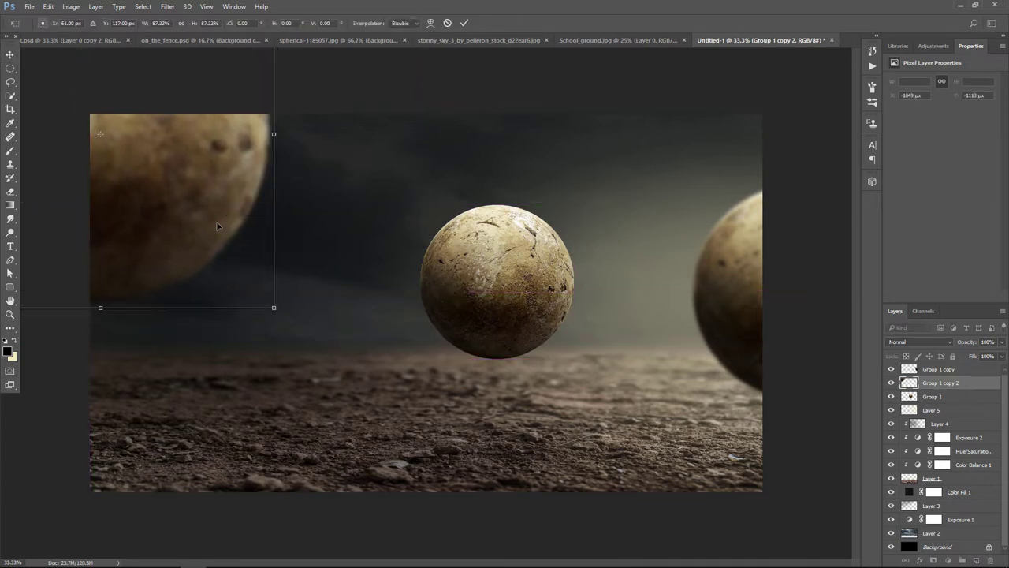
key("Escape")
key("ctrl+t")
mouse_move(192, 194)
left_mouse_down()
mouse_move(190, 264)
mouse_move(190, 251)
left_mouse_up()
key("Return")
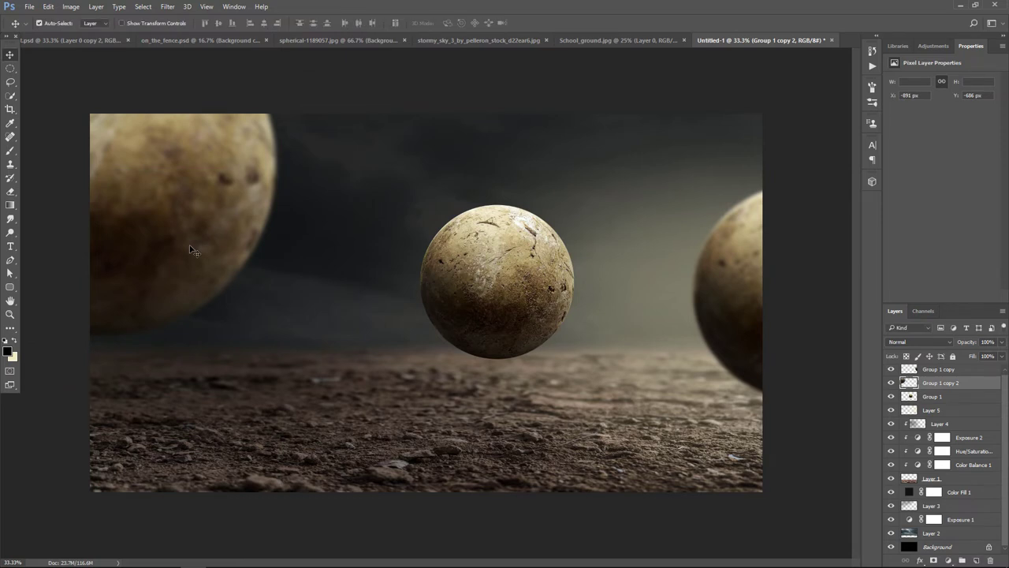
Add a new layer clipped to the top-left planet and set a soft 1300 px brush.
left_click(977, 560)
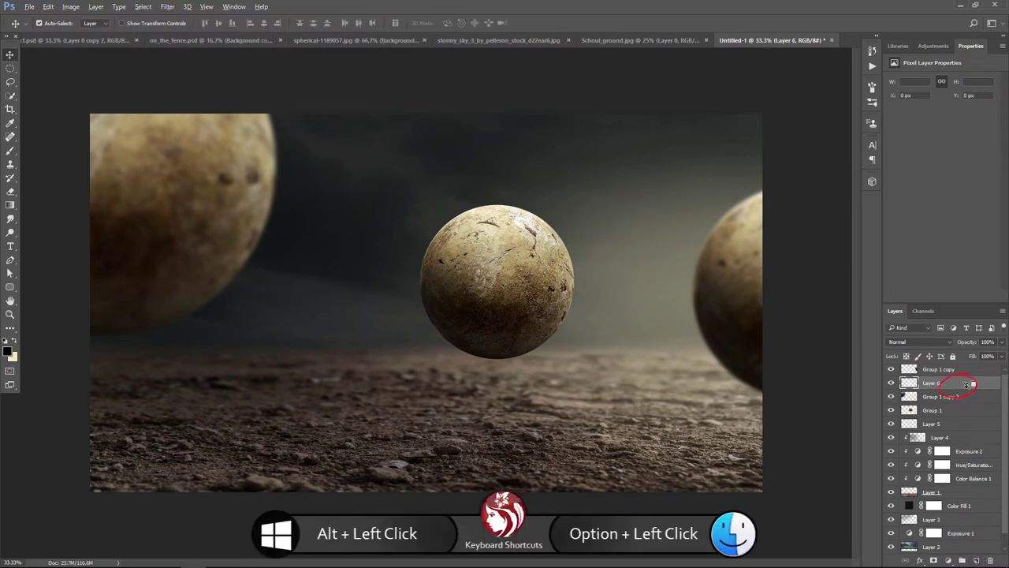
left_click(930, 375, "alt")
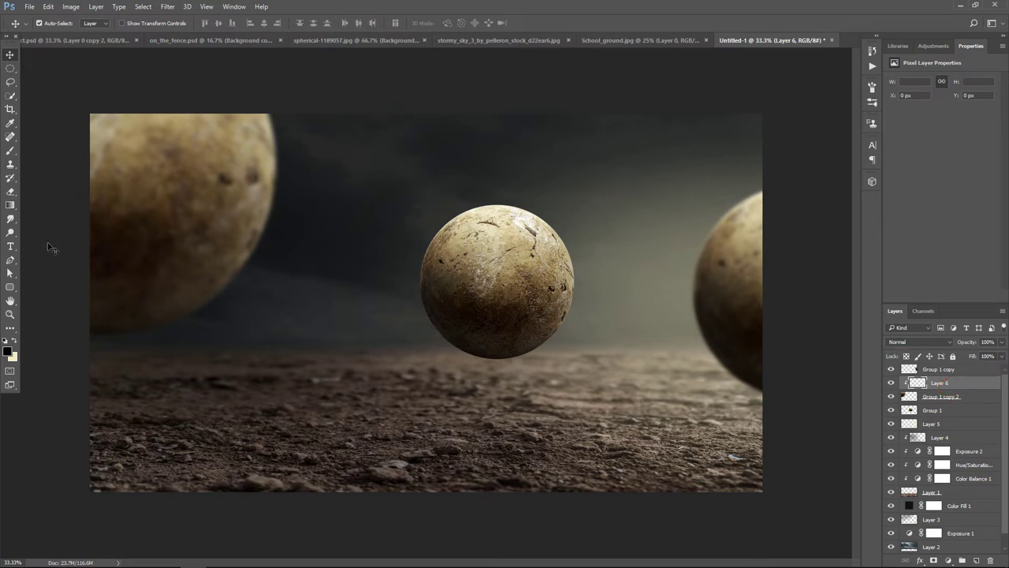
left_click(11, 149)
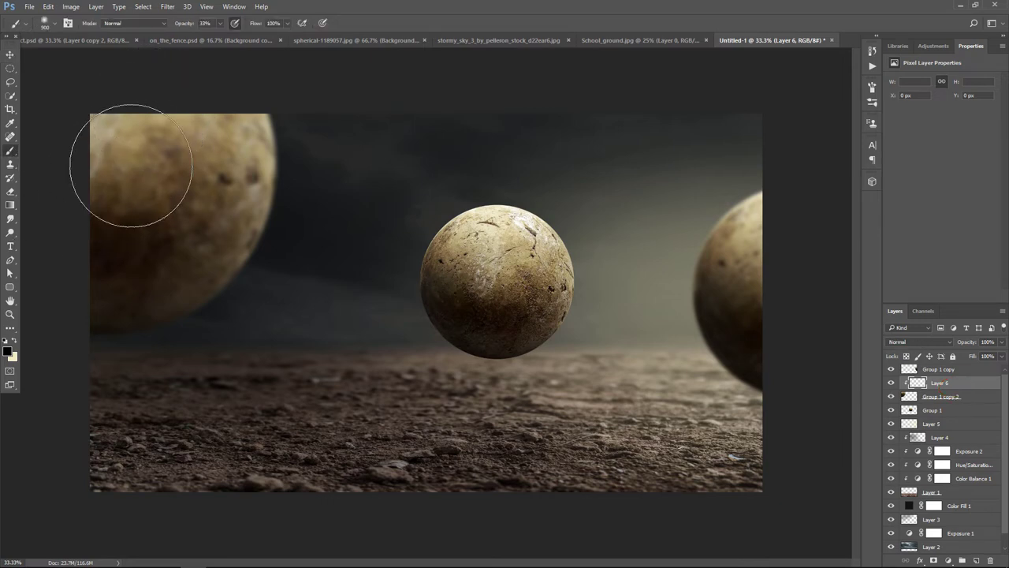
key("bracketright")
key("bracketright")
key("bracketright")
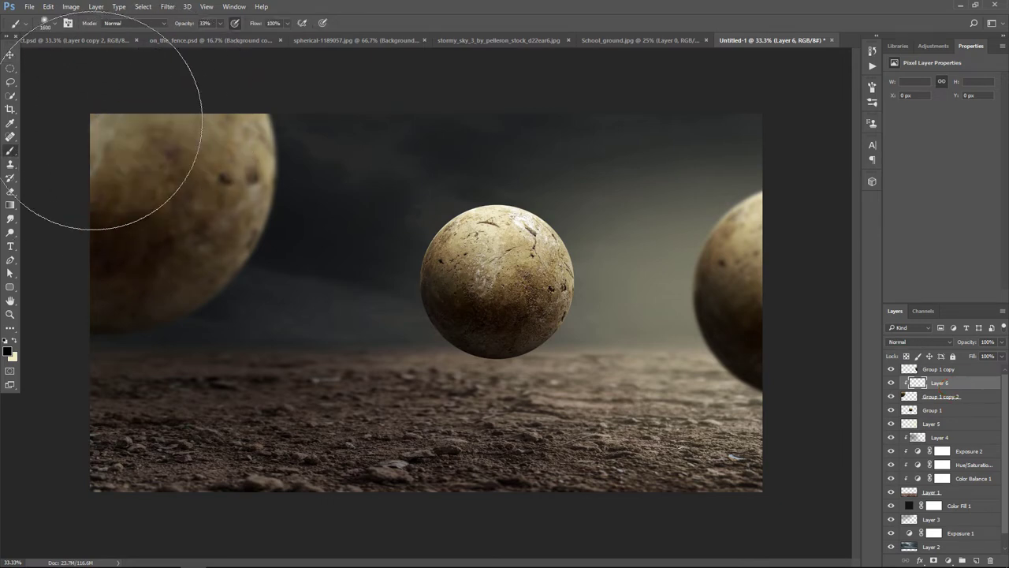
key("bracketleft")
key("bracketleft")
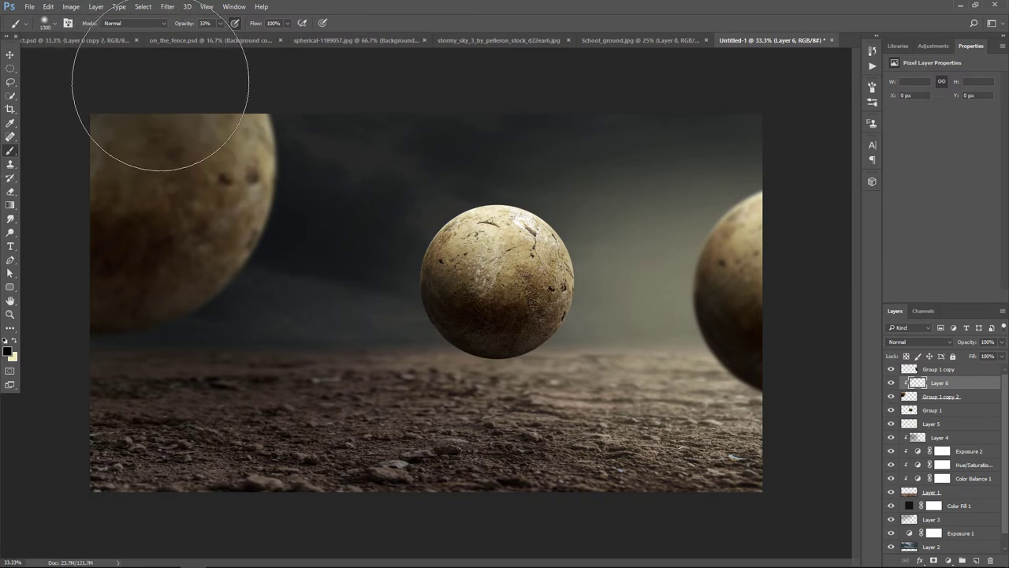
Paint dark shading over the top and side of the left planet.
left_click_drag(158, 90, 103, 210)
left_click_drag(142, 124, 25, 108)
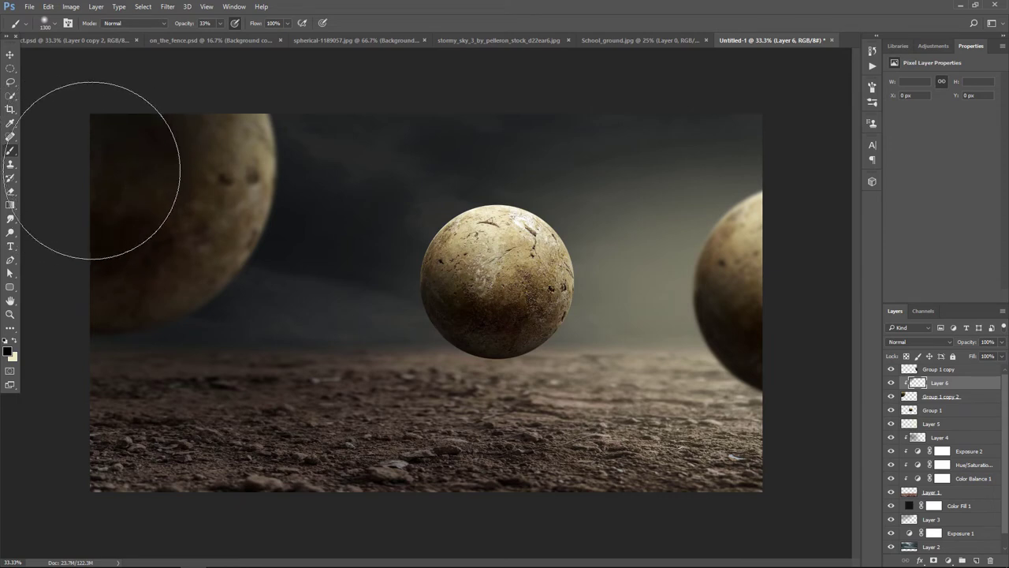
mouse_move(101, 168)
left_mouse_down()
mouse_move(181, 161)
mouse_move(34, 237)
left_mouse_up()
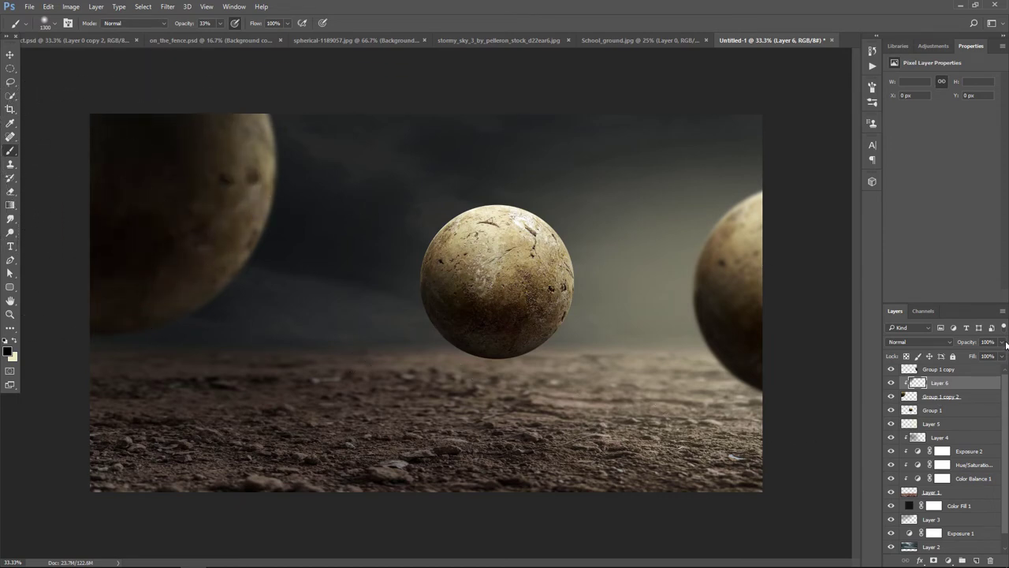
Set the shading layer to Multiply blending at 71% opacity.
left_click(934, 340)
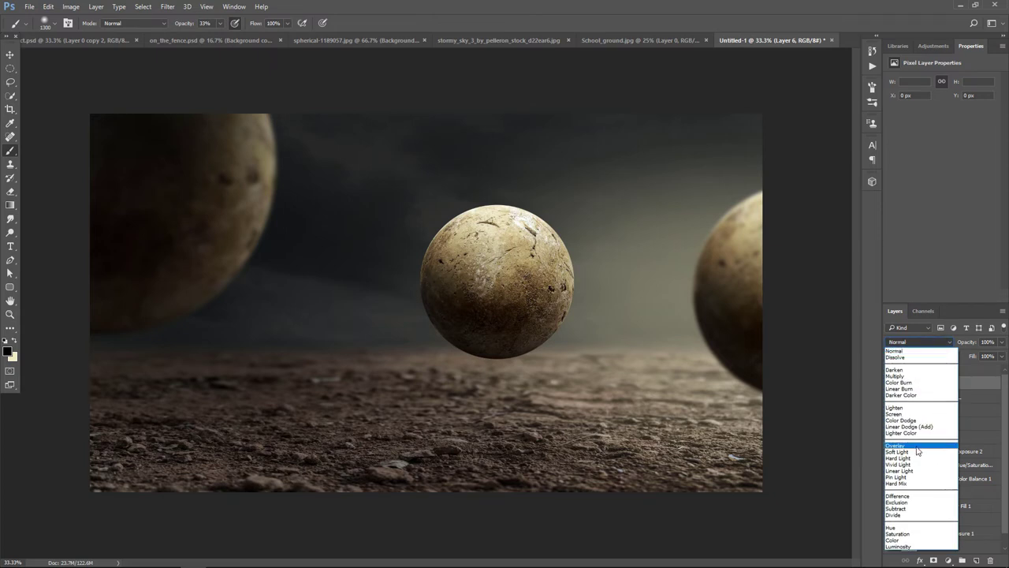
left_click(915, 448)
left_click(906, 344)
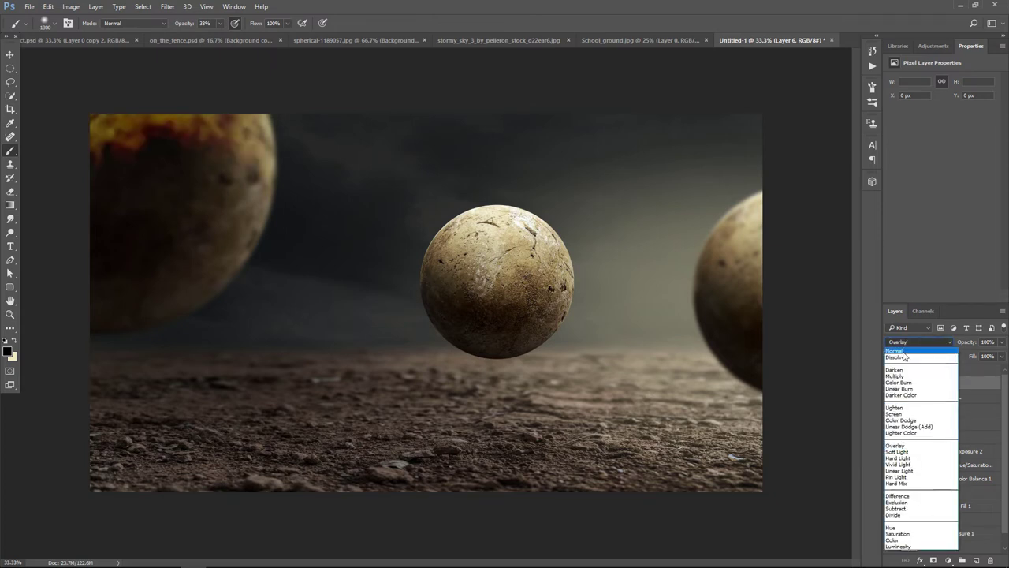
left_click(906, 376)
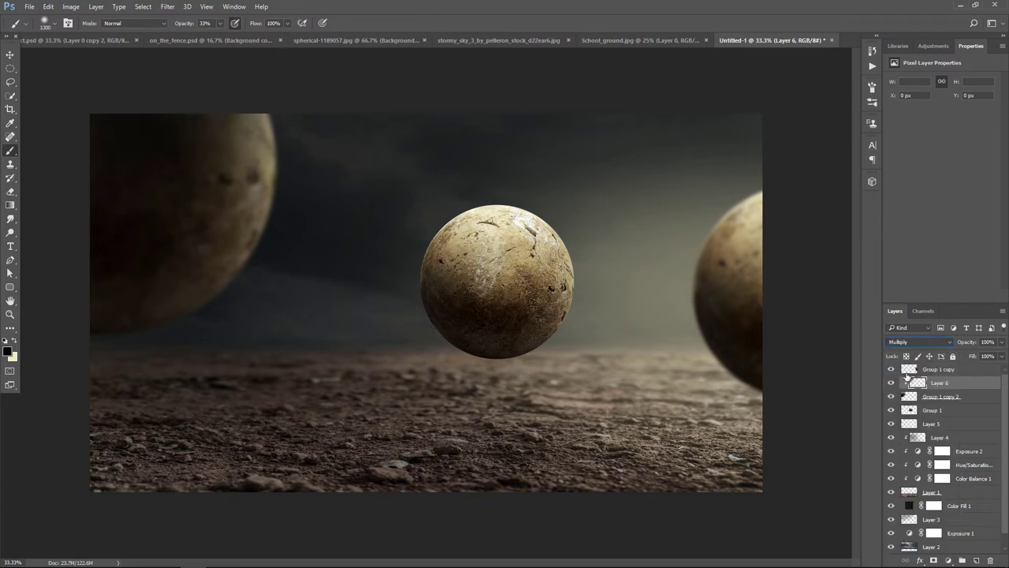
left_click(1001, 342)
left_click_drag(1001, 356, 988, 357)
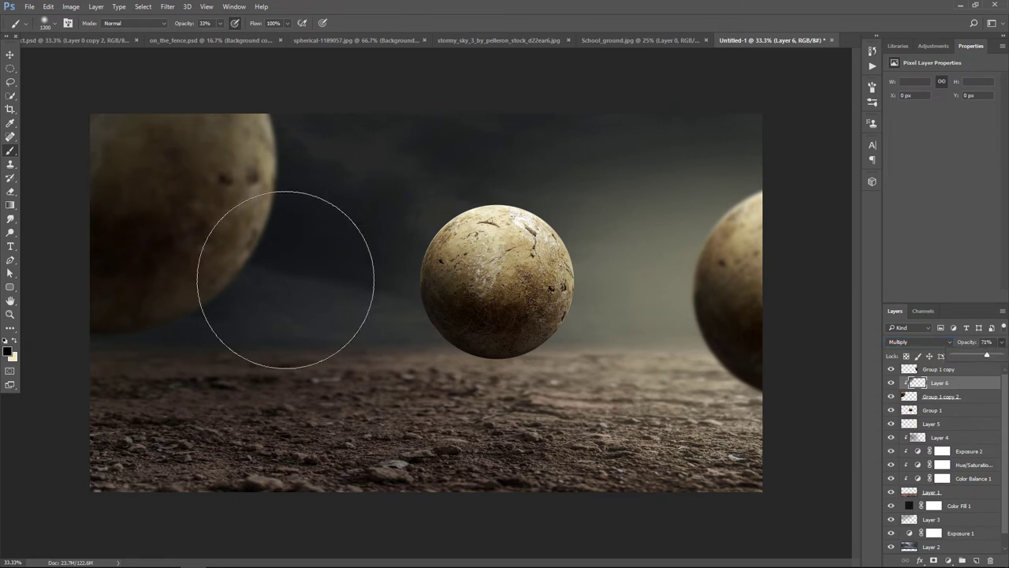
Darken the planet's top a little more, then select the Group 1 copy layer.
mouse_move(168, 121)
left_mouse_down()
mouse_move(45, 146)
mouse_move(153, 101)
mouse_move(112, 101)
mouse_move(165, 95)
left_mouse_up()
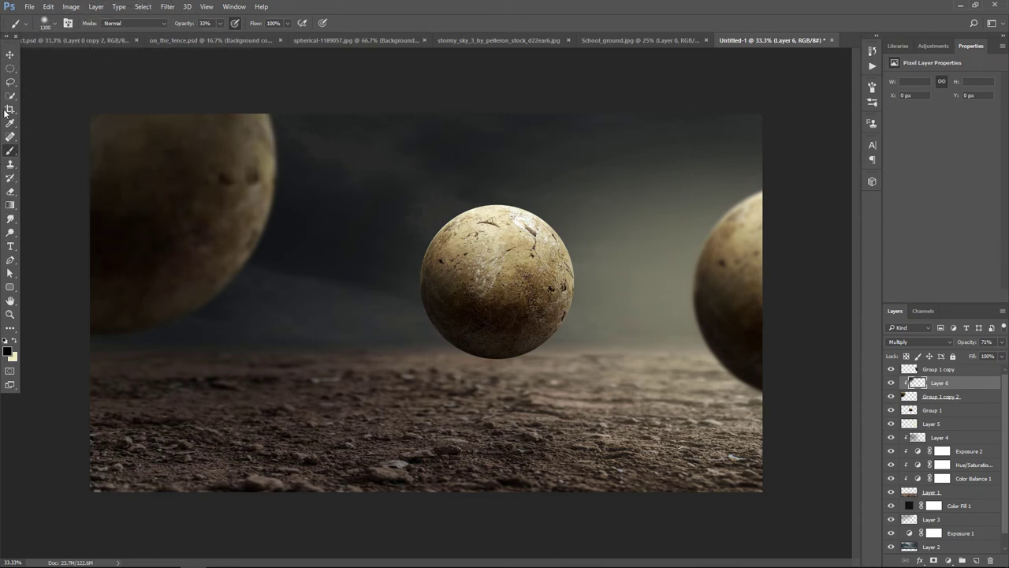
left_click(10, 56)
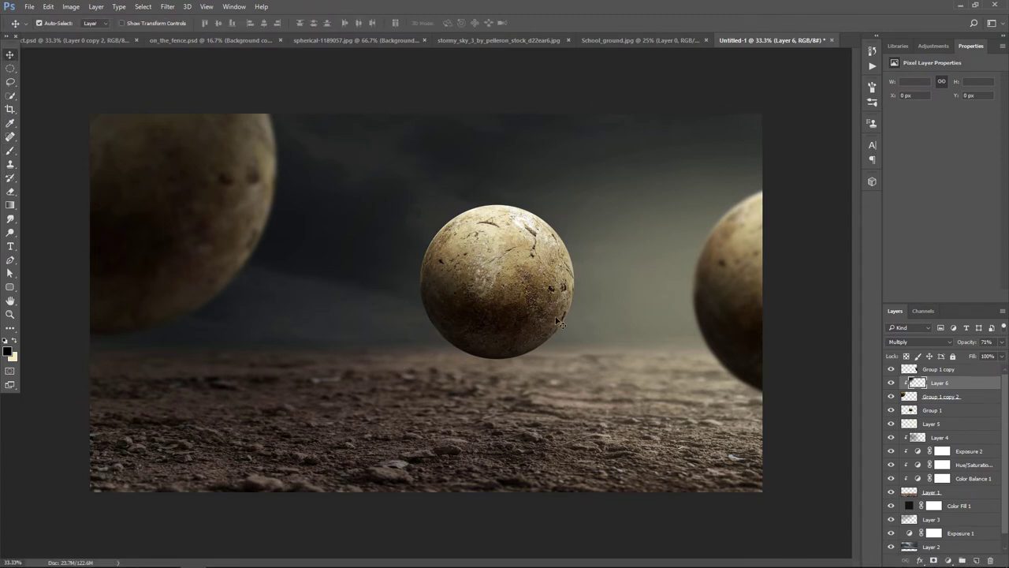
left_click(970, 372)
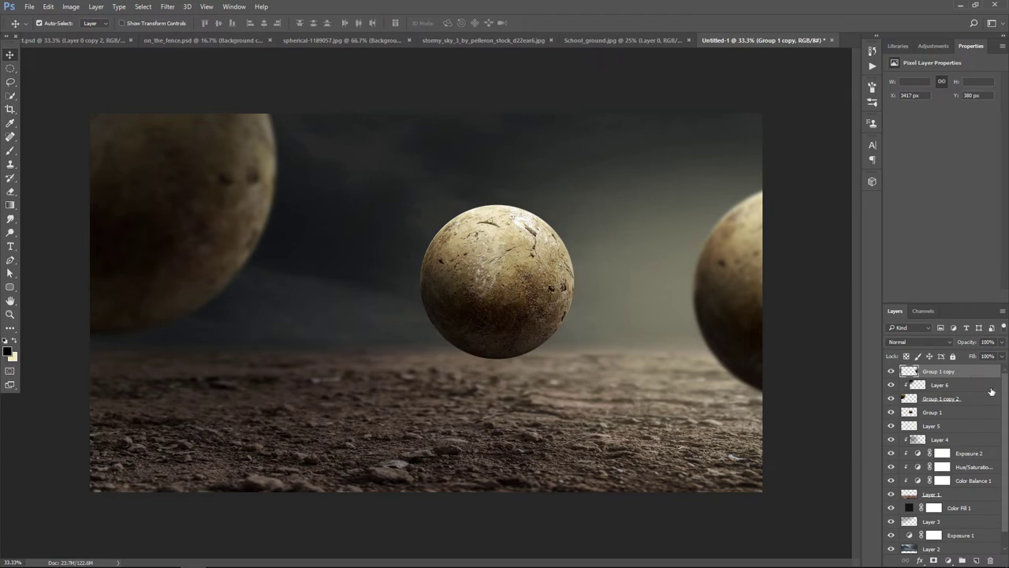
Bring Layer 7's small spheres from spherical-1189057.jpg into Untitled-1, placed around the central sphere and nudged left.
left_click(328, 39)
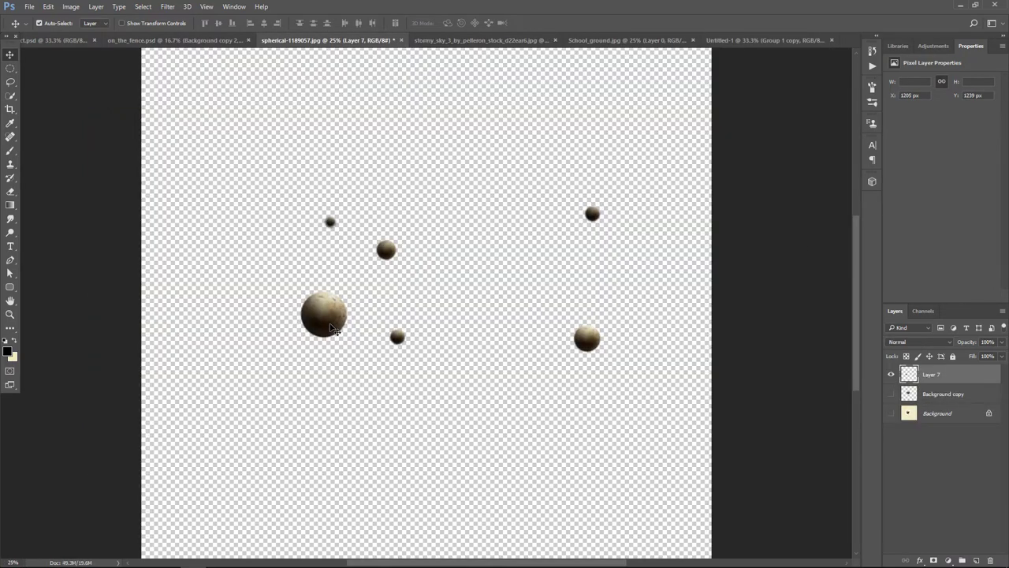
left_click_drag(334, 331, 759, 32)
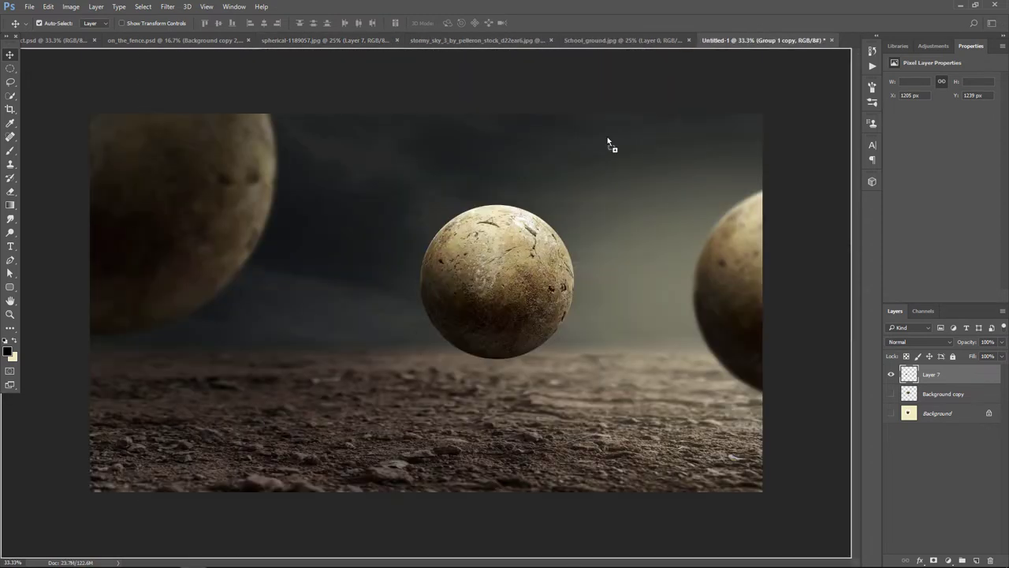
left_click_drag(761, 38, 428, 340)
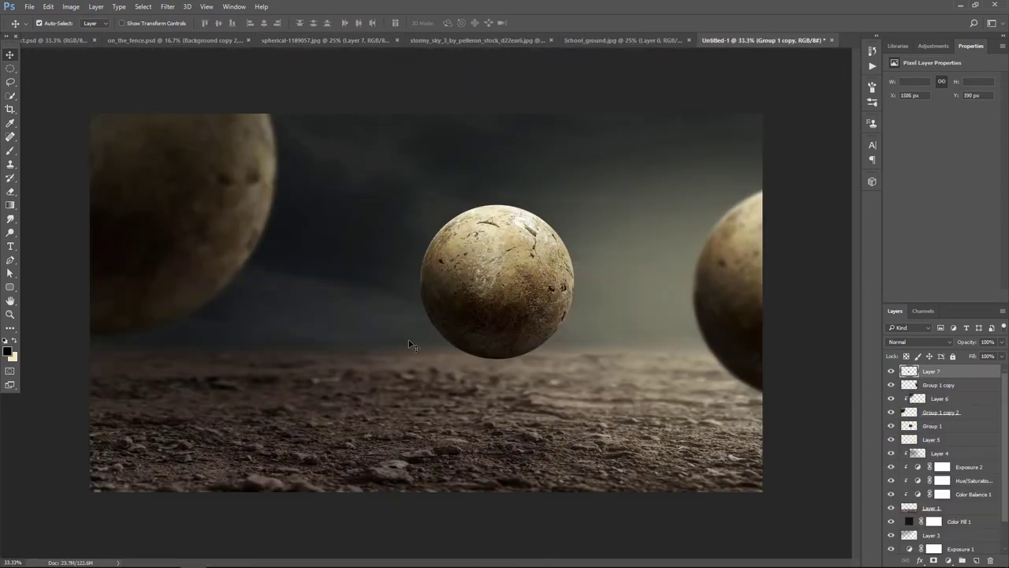
key("ctrl+t")
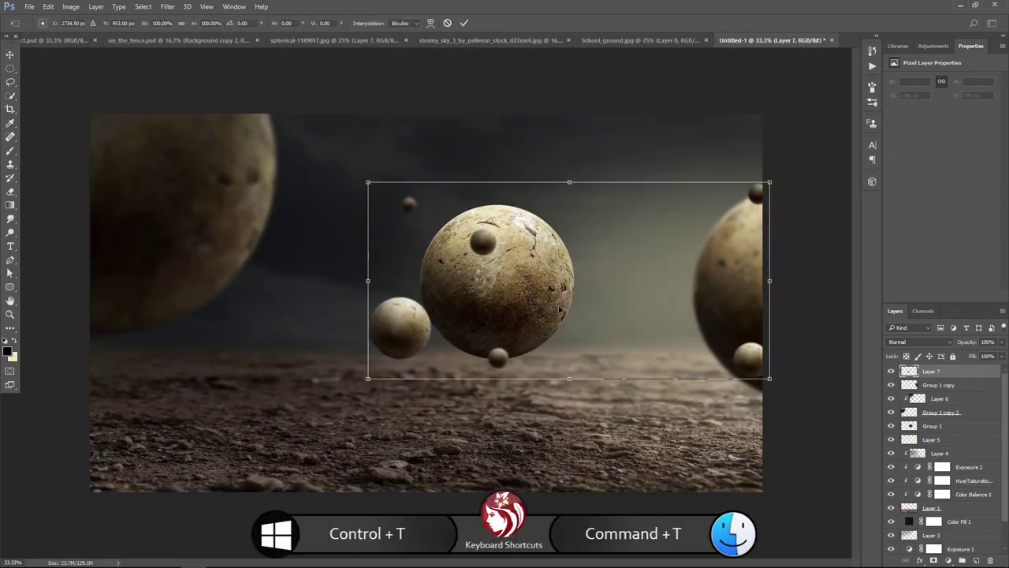
left_click_drag(593, 309, 496, 265)
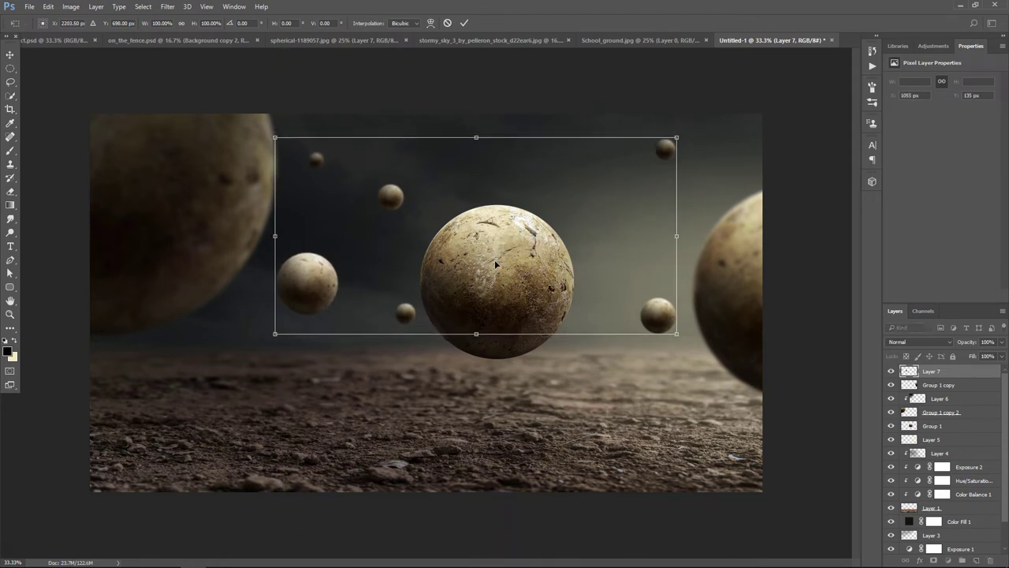
key("shift+Left")
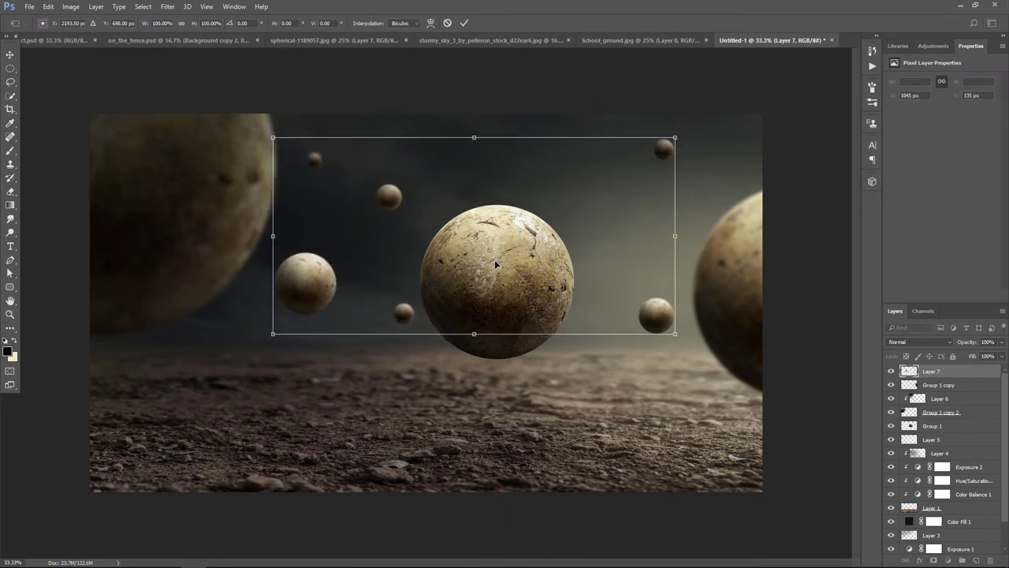
key("Return")
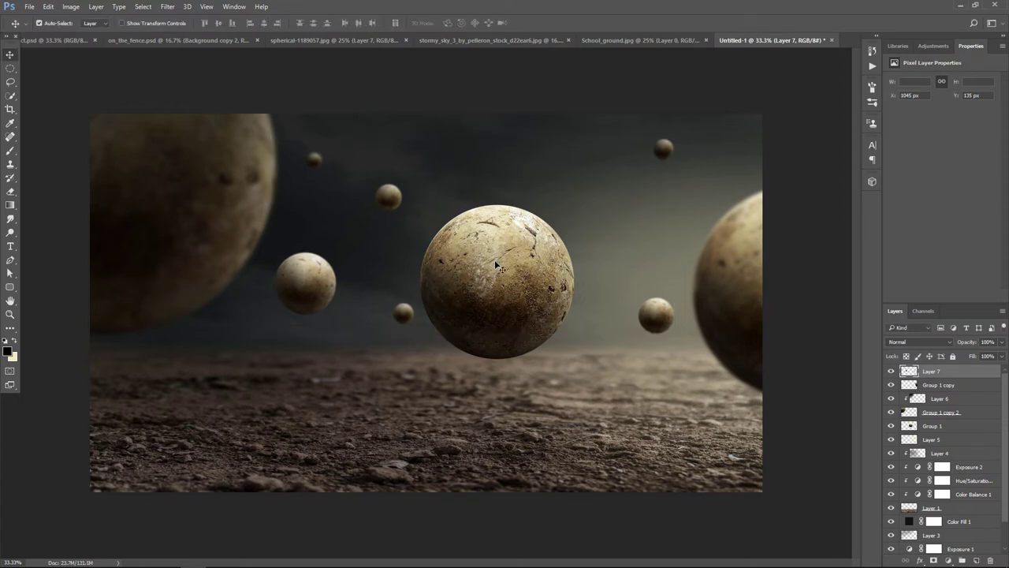
key("shift+Left")
key("shift+Left")
key("shift+Left")
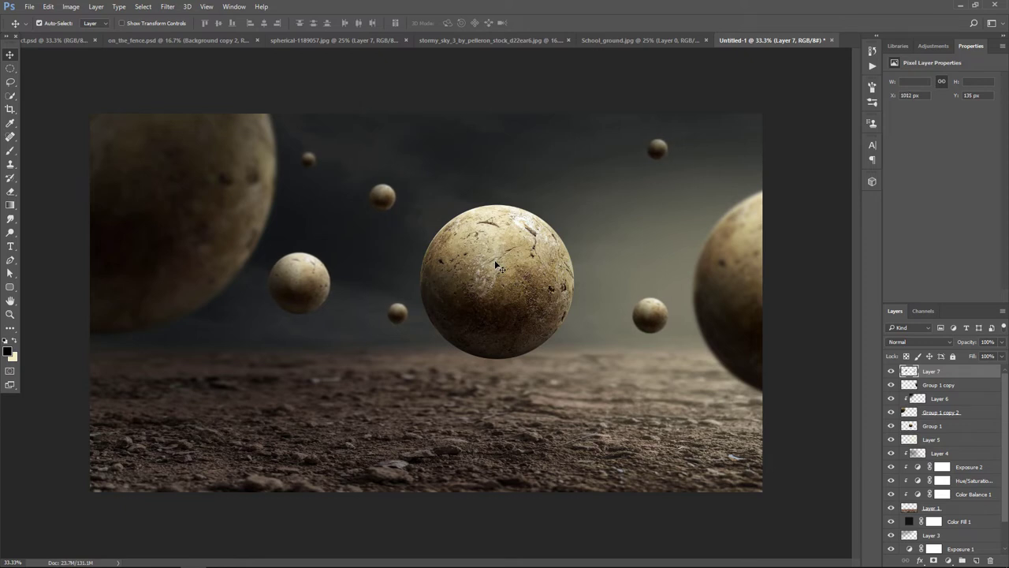
Move the large blurred sphere, Group 1 copy 2, slightly left and down.
left_click(964, 413)
key("ctrl+t")
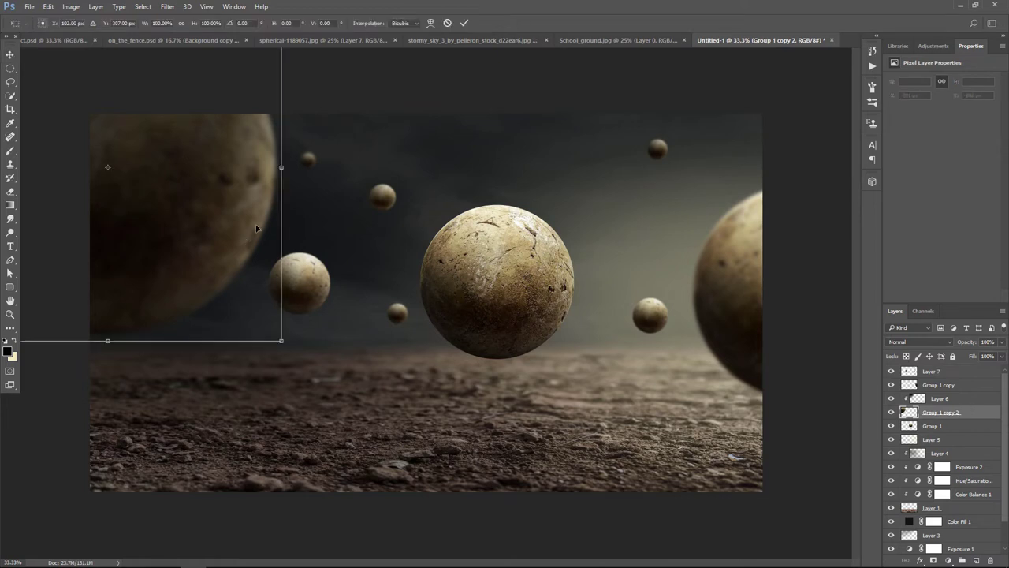
left_click_drag(226, 207, 209, 205)
left_click_drag(201, 205, 198, 209)
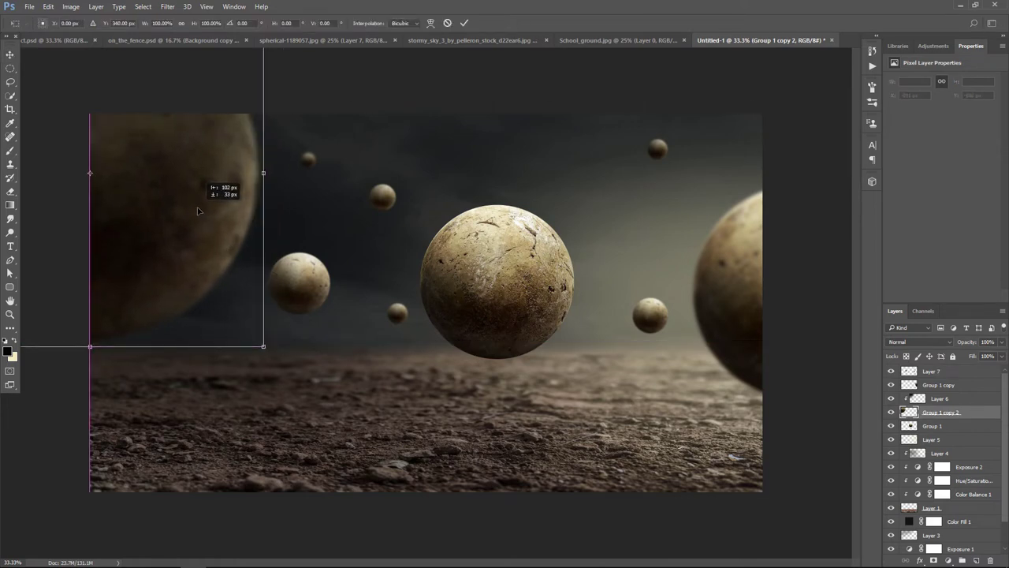
key("Return")
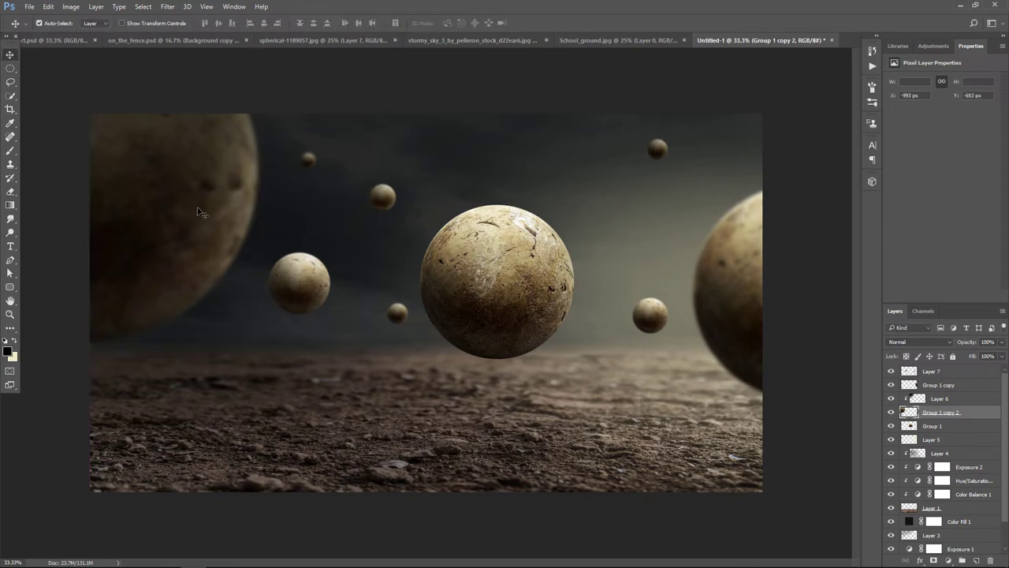
Nudge the small spheres on Layer 7 slightly lower.
left_click(932, 373)
key("shift+Down")
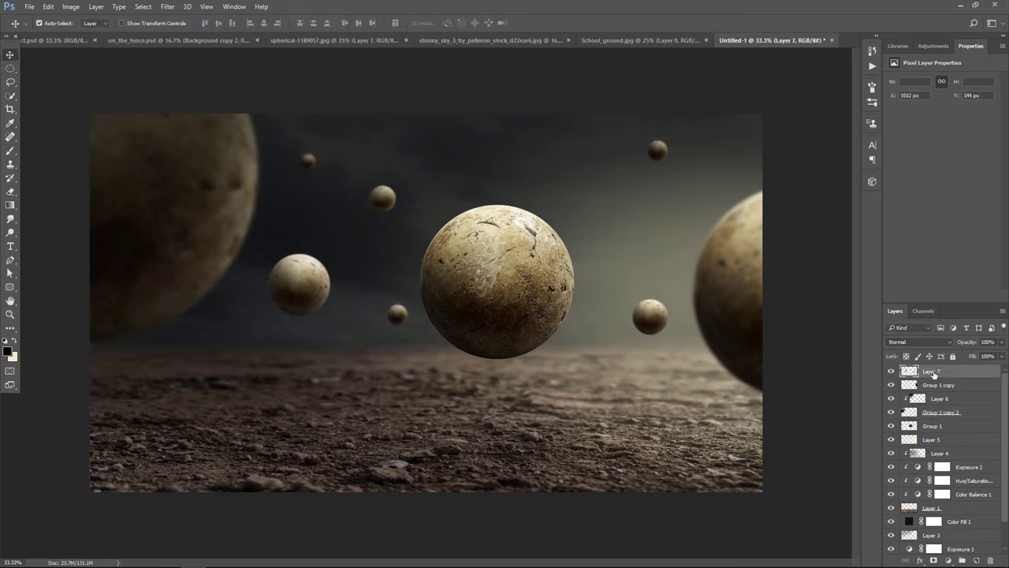
key("shift+Down")
key("shift+Down")
key("shift+Down")
key("shift+Down")
key("Down")
key("Down")
key("Down")
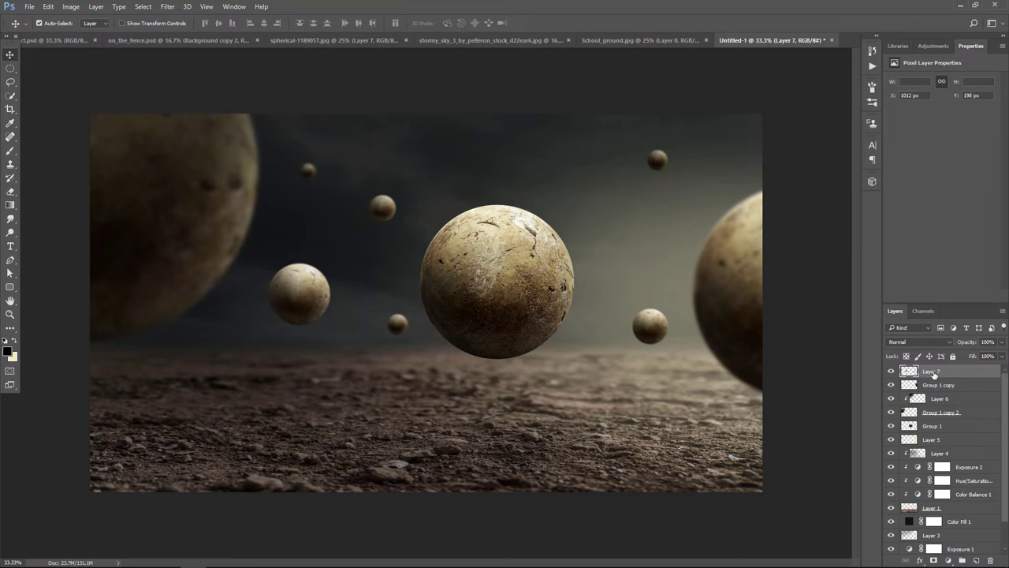
key("shift+Up")
key("Up")
key("Up")
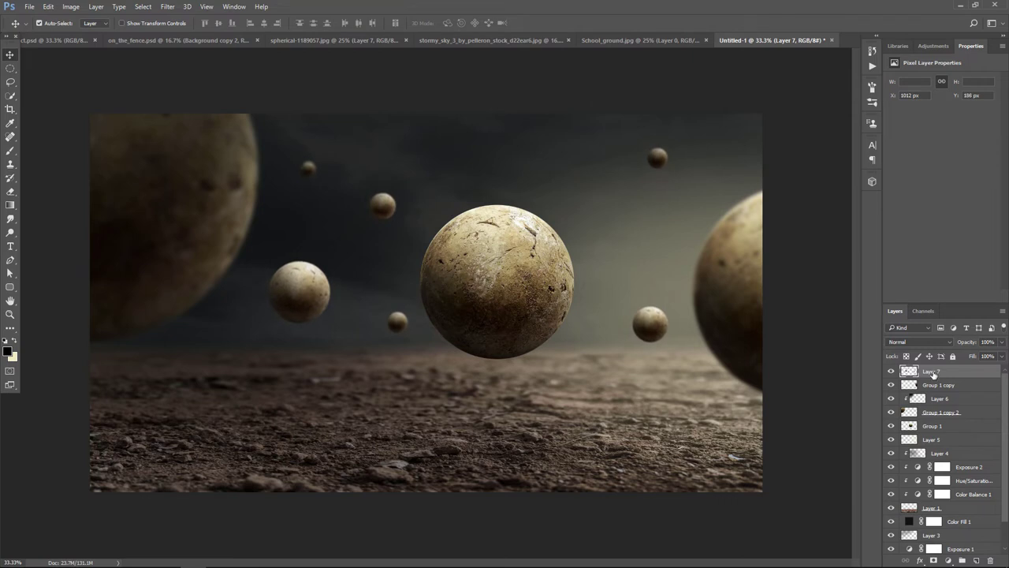
key("Up")
key("Up")
key("Up")
Add a new layer above Layer 4 holding a black-filled ellipse on the ground.
left_click(963, 459)
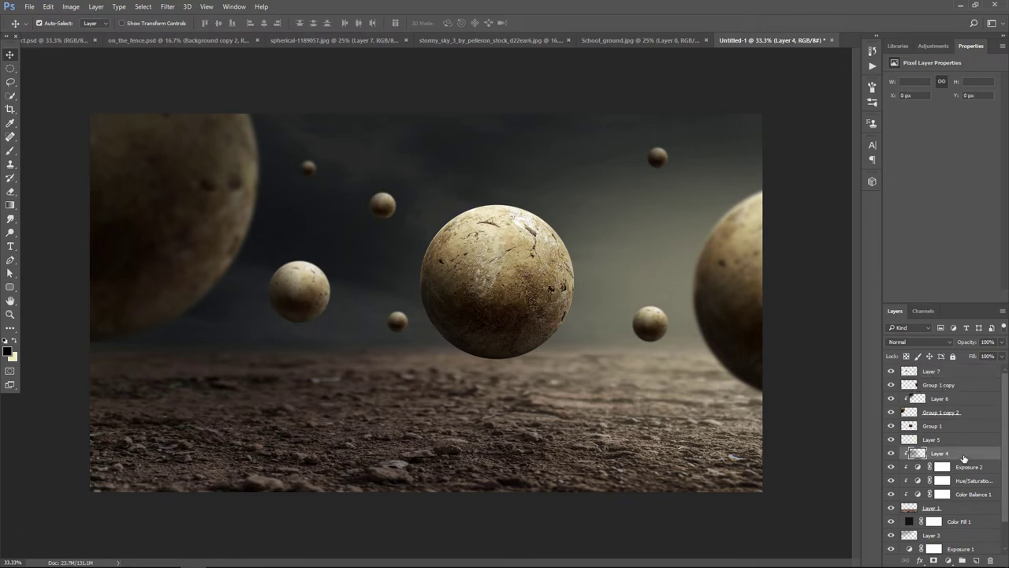
left_click(976, 560)
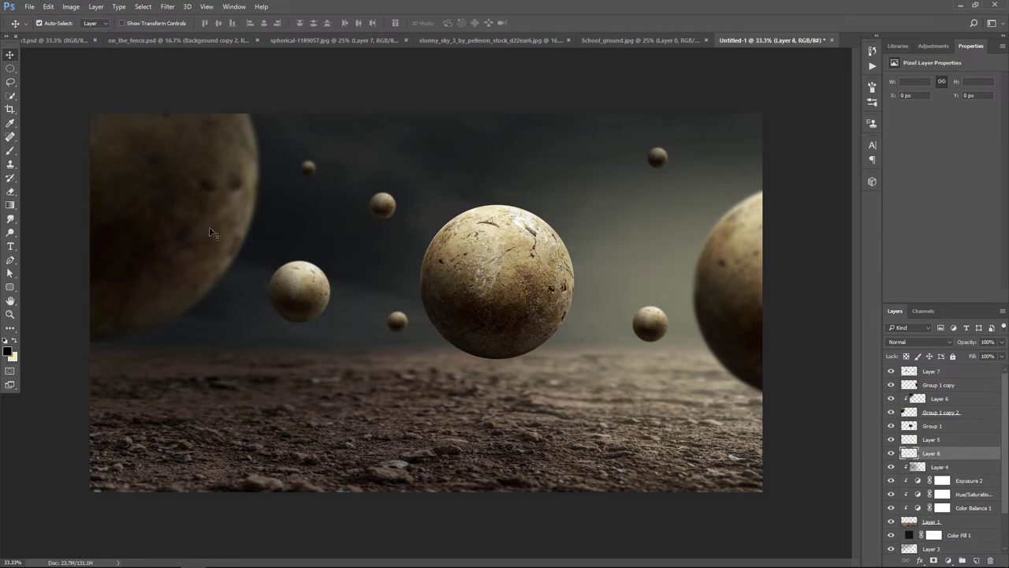
left_click(10, 68)
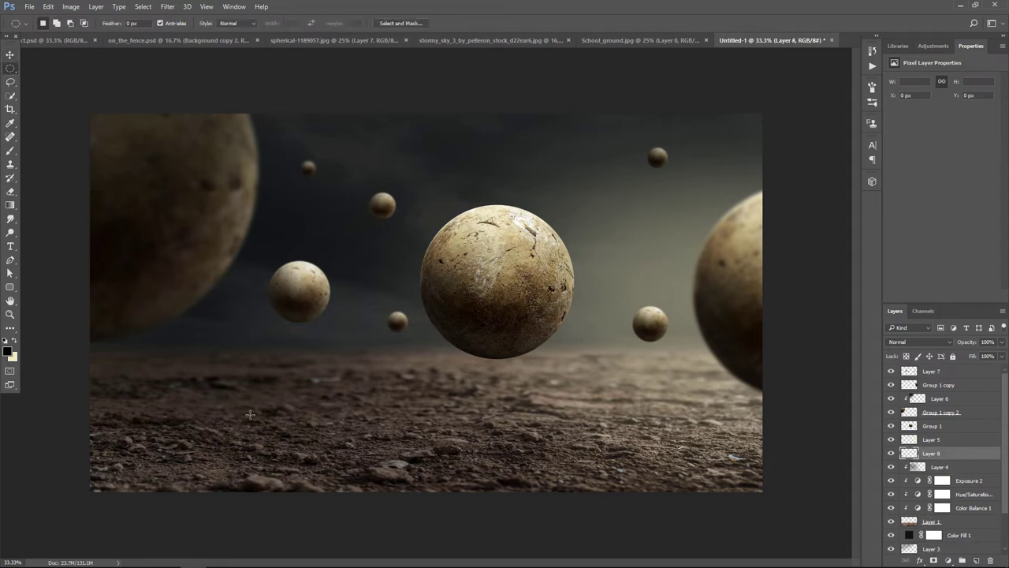
left_click_drag(250, 415, 351, 452)
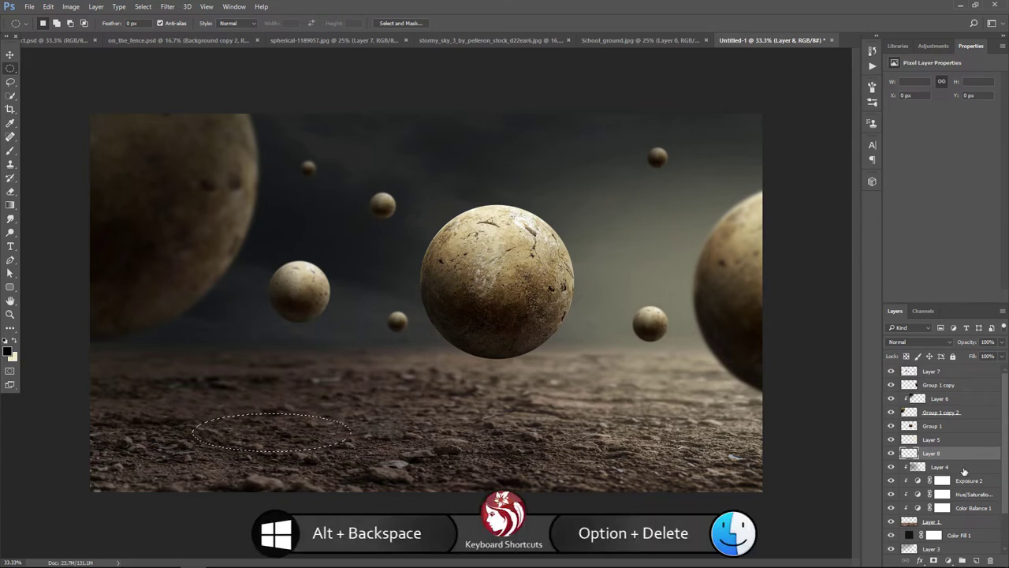
key("alt+BackSpace")
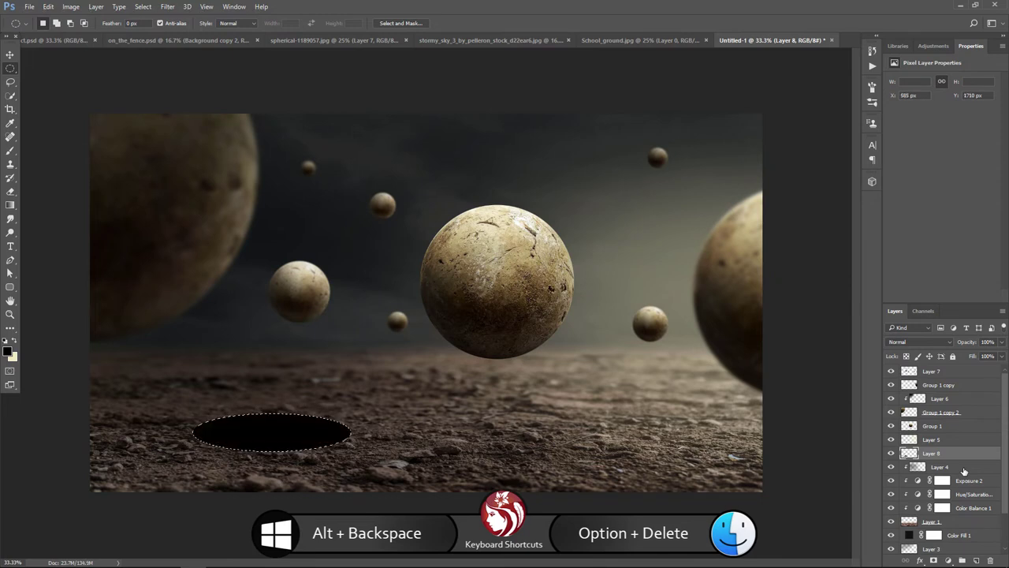
key("ctrl+d")
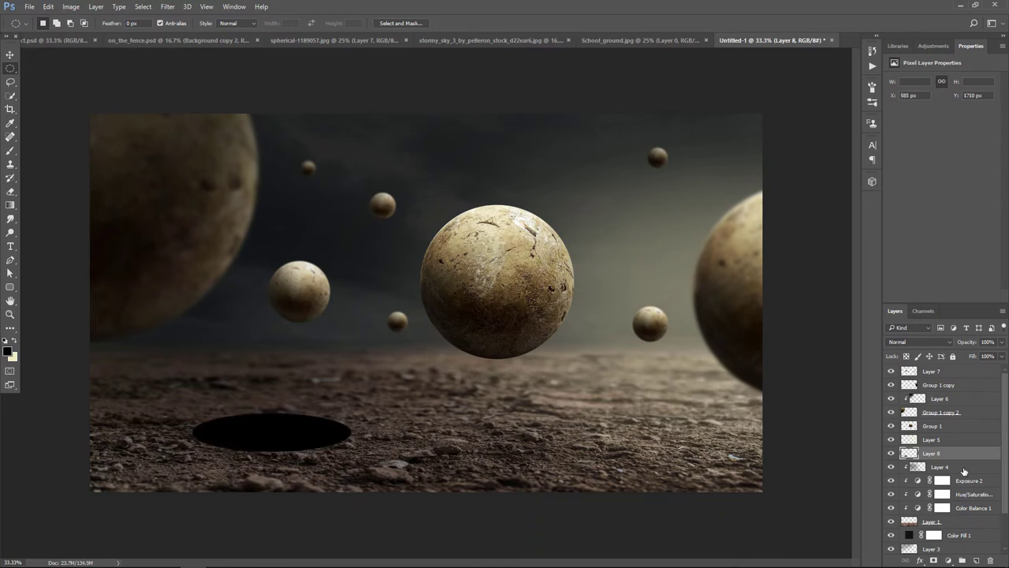
Stretch and tilt the black oval across the lower-left ground.
key("ctrl+t")
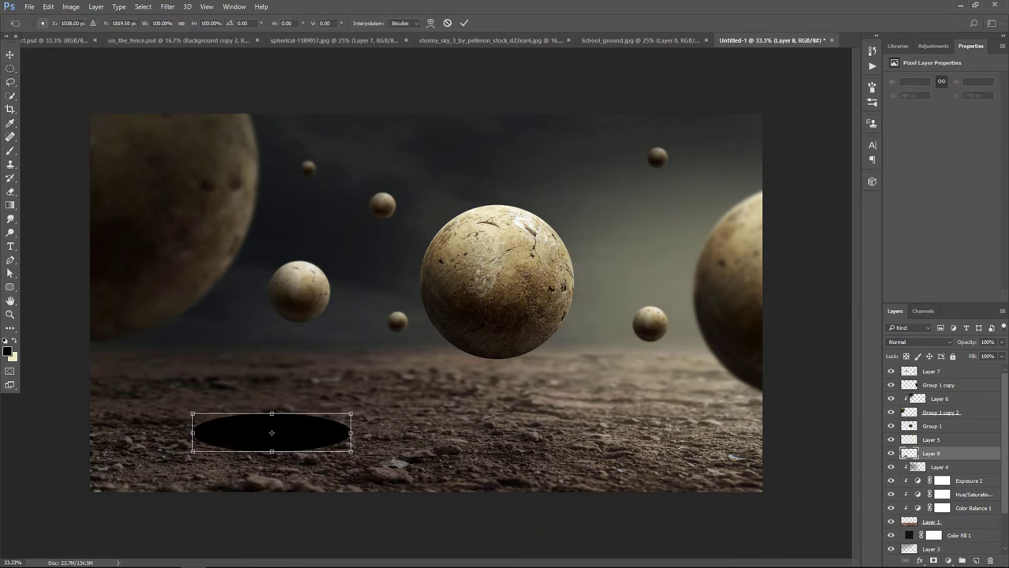
mouse_move(393, 462)
left_mouse_down()
mouse_move(100, 428)
mouse_move(225, 469)
left_mouse_up()
key("Return")
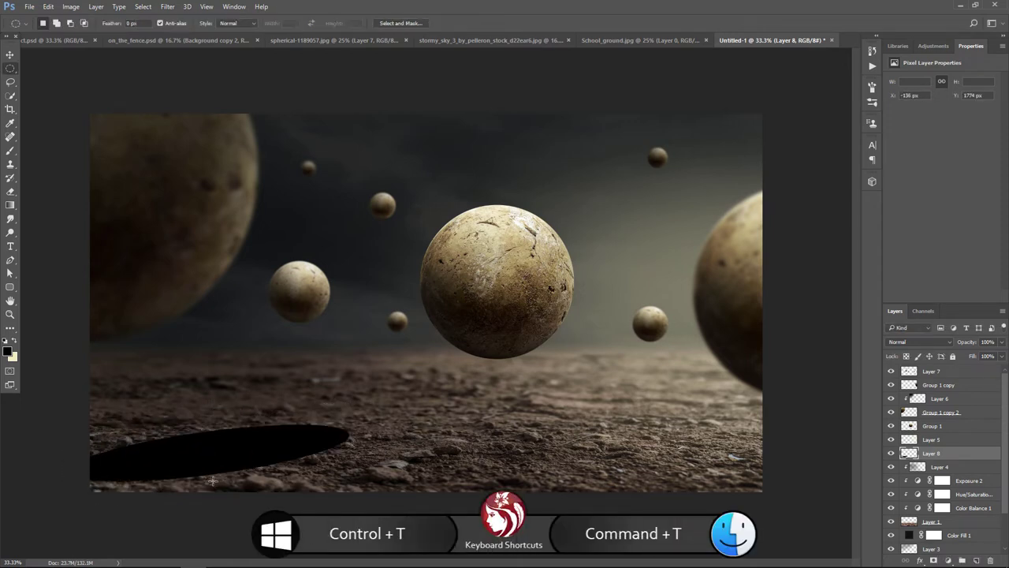
key("ctrl+t")
left_click_drag(350, 452, 418, 451)
left_click_drag(64, 421, 66, 389)
mouse_move(63, 484)
left_mouse_down()
mouse_move(14, 518)
mouse_move(230, 470)
left_mouse_up()
key("Return")
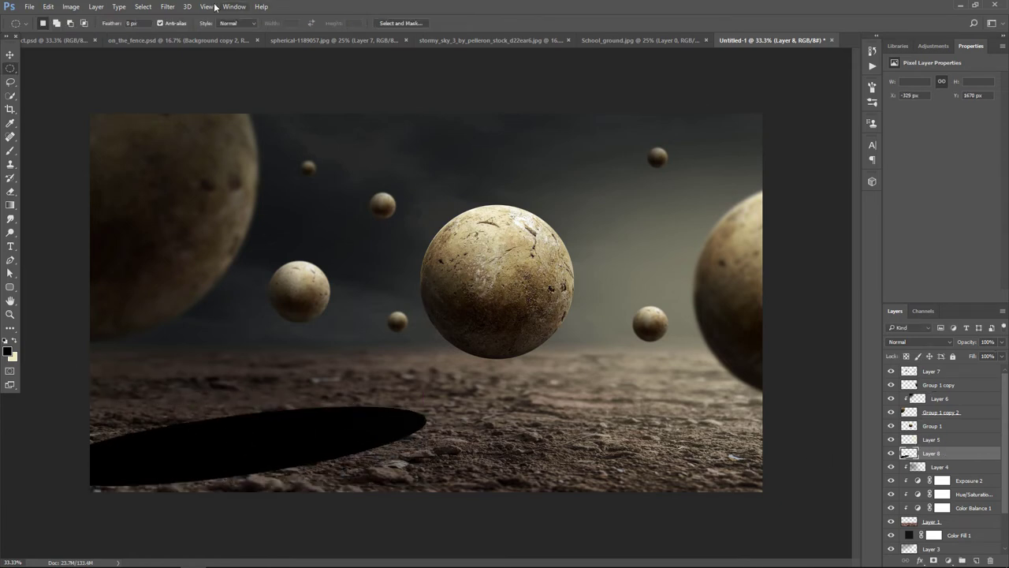
Soften the shadow with Gaussian Blur and lower its opacity to about half.
left_click(167, 6)
mouse_move(172, 122)
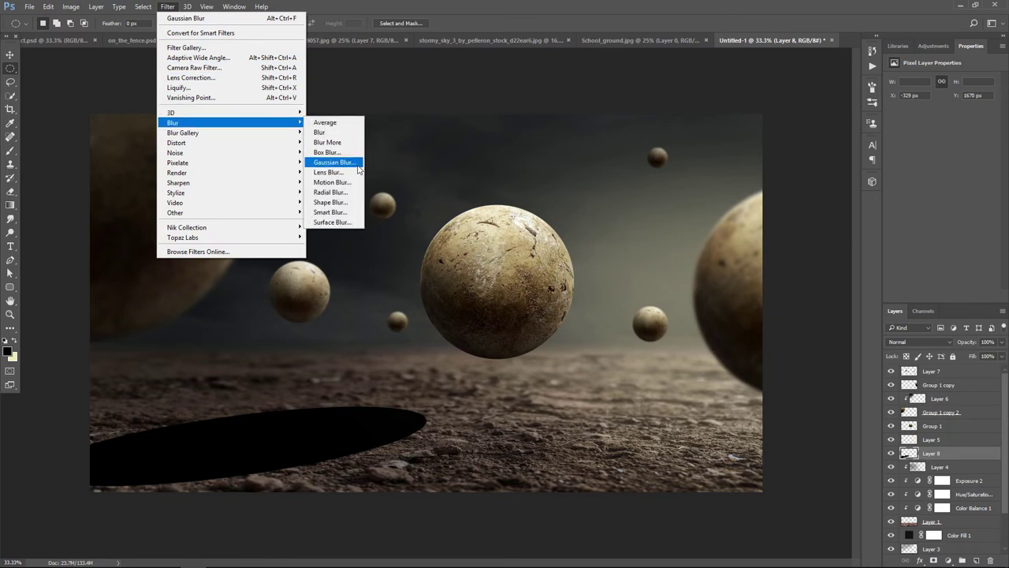
left_click(335, 161)
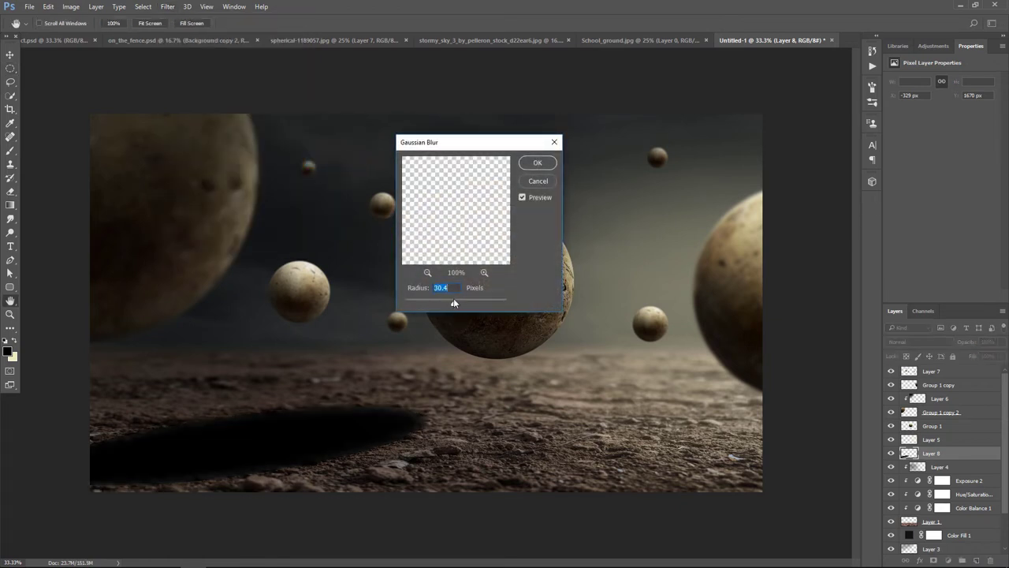
left_click(538, 162)
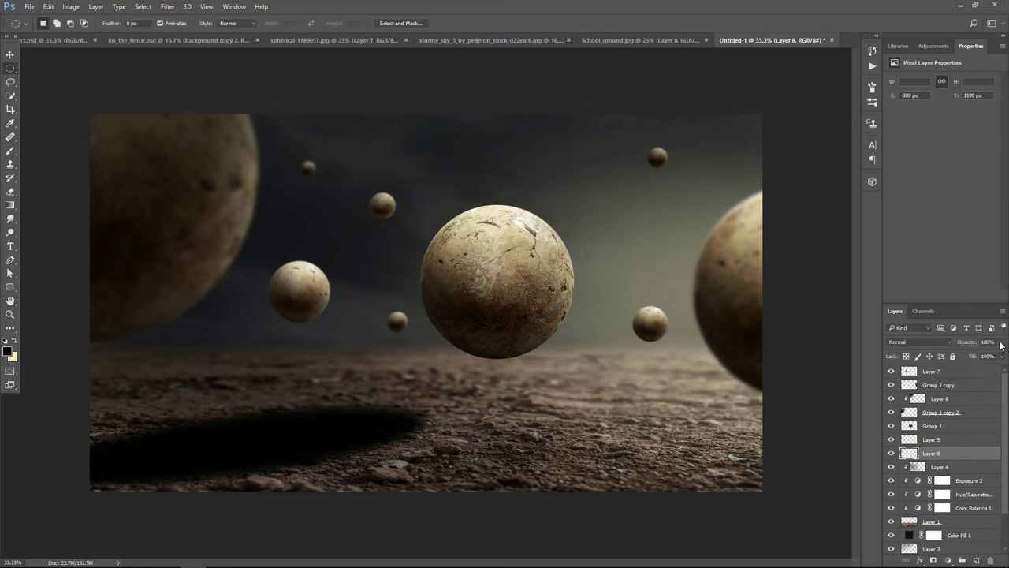
left_click(1001, 343)
left_click_drag(1001, 359, 977, 356)
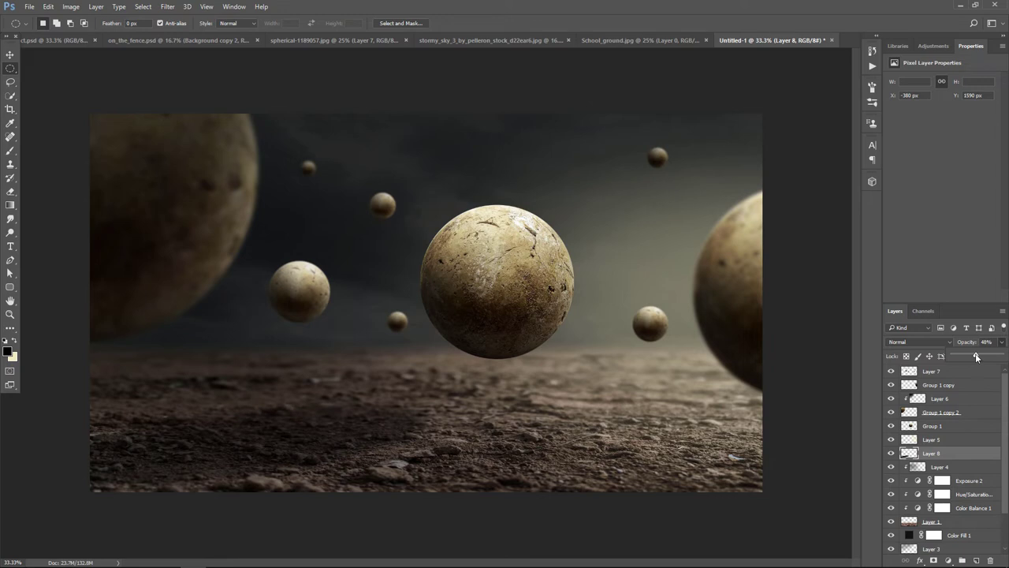
Set Layer 8 to Soft Light blending at 63% opacity.
left_click(921, 342)
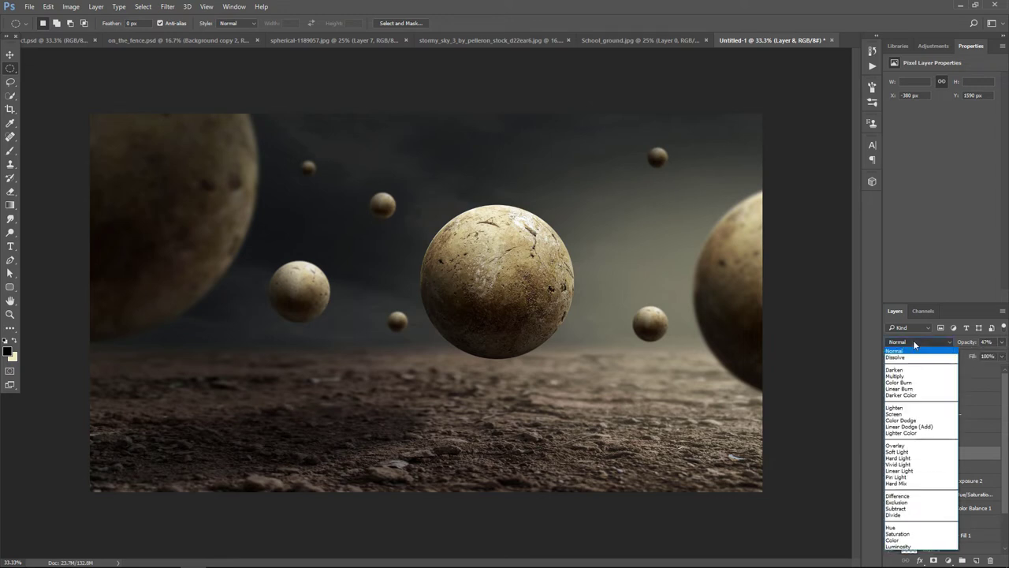
left_click(911, 447)
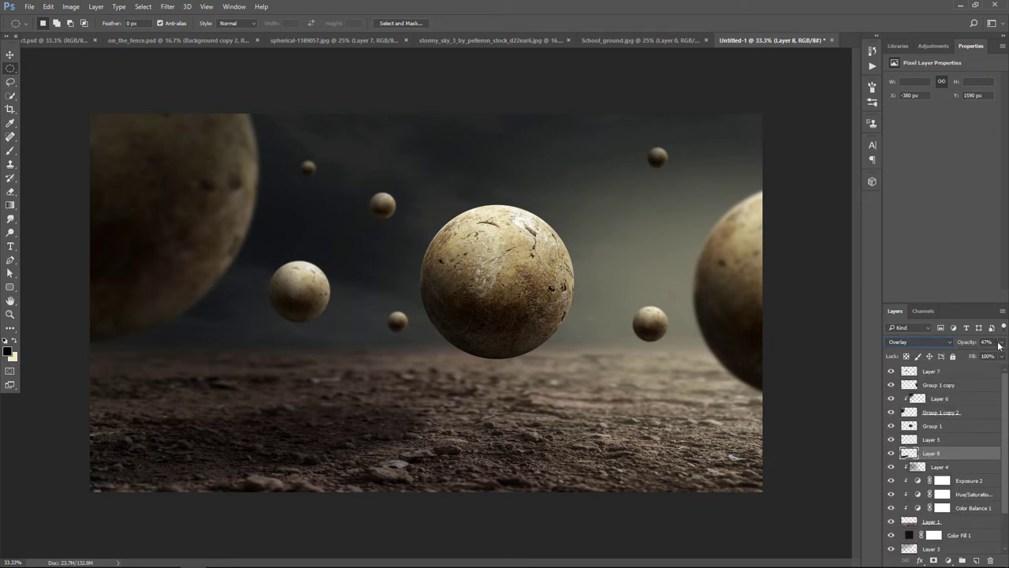
left_click(909, 342)
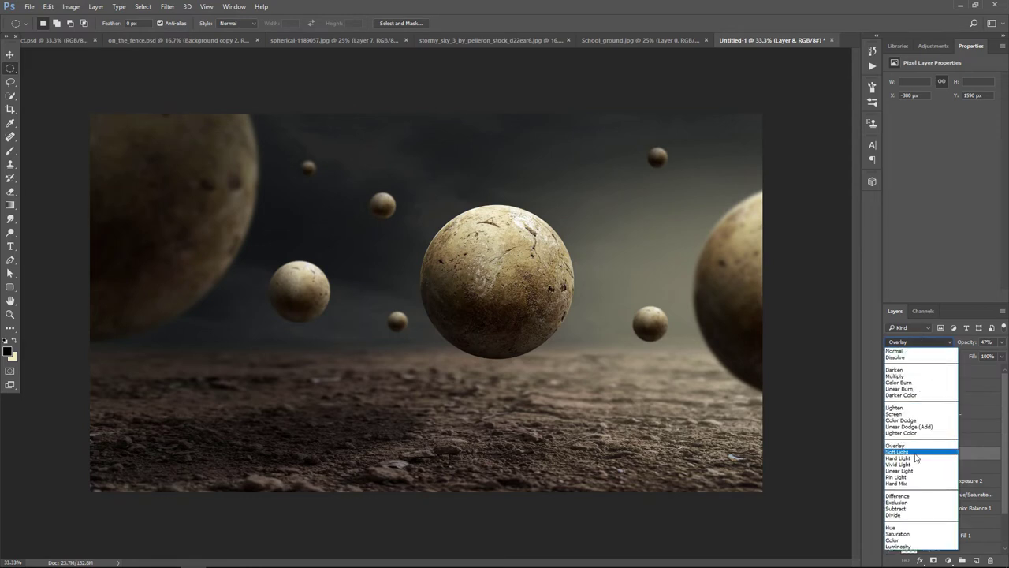
left_click(912, 455)
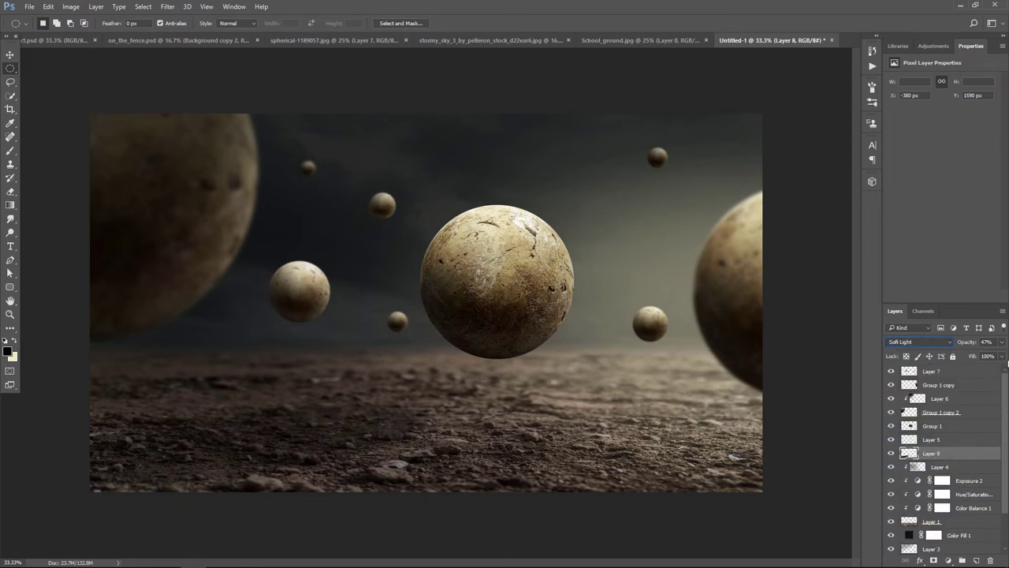
left_click_drag(1005, 344, 983, 357)
Narrow the ground shadow slightly by pulling in its transform edge.
key("ctrl+t")
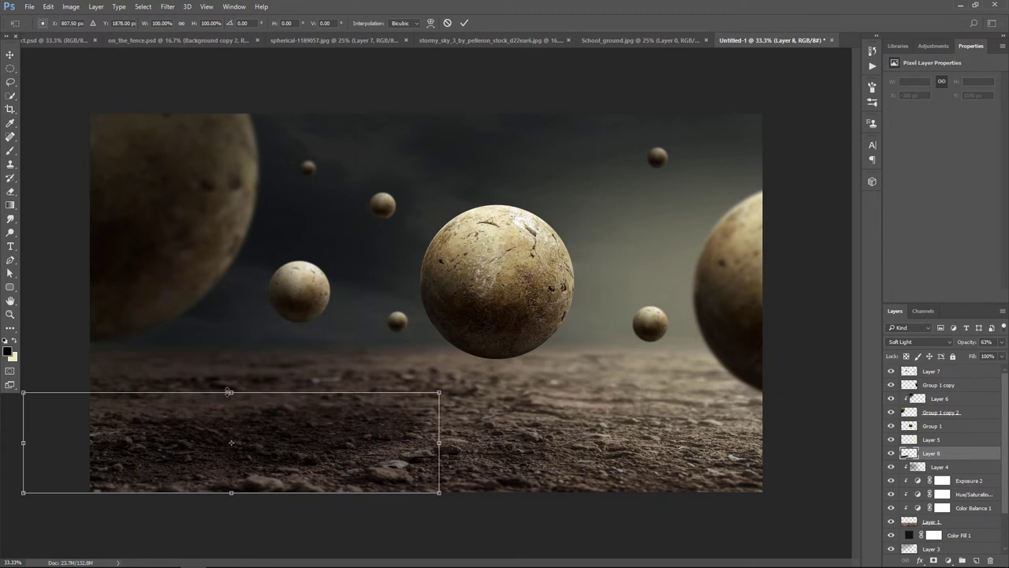
left_click_drag(229, 391, 227, 398)
key("m")
key("Return")
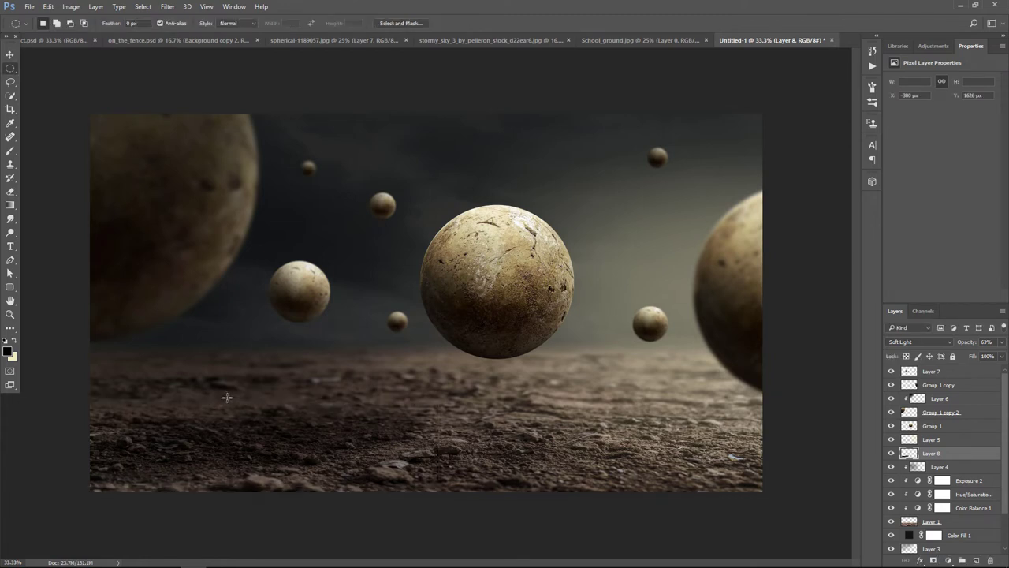
left_click(8, 56)
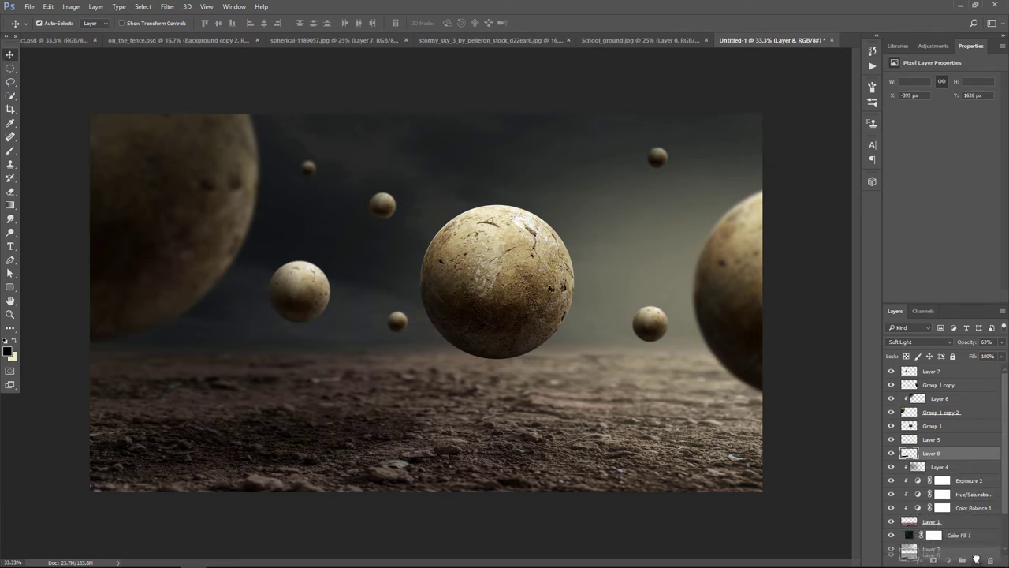
Duplicate the shadow as Layer 8 copy, spread it across the lower-right ground, and raise its opacity.
left_click_drag(972, 459, 976, 560)
key("ctrl+t")
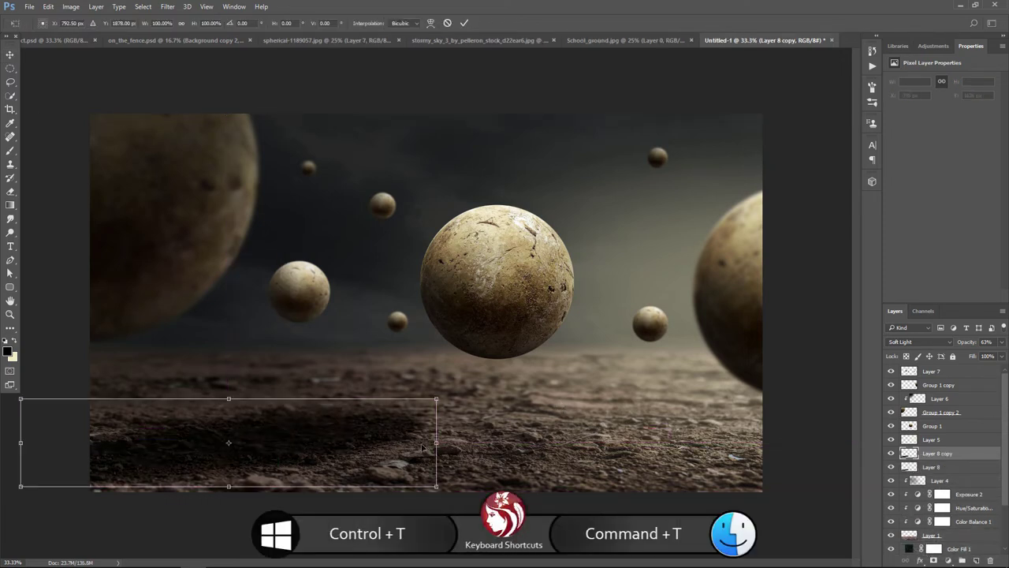
left_click_drag(306, 438, 753, 467)
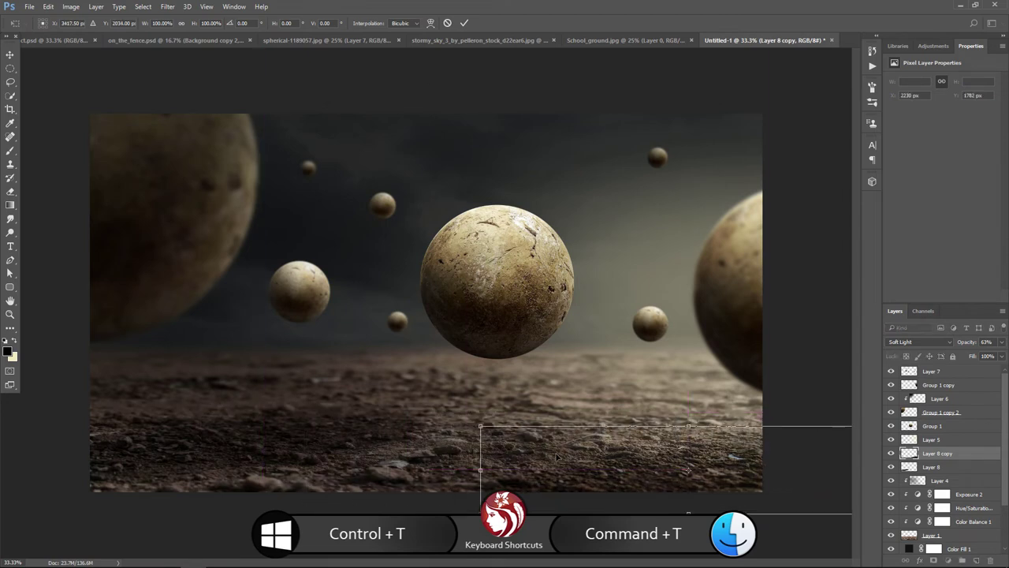
left_click_drag(596, 468, 688, 467)
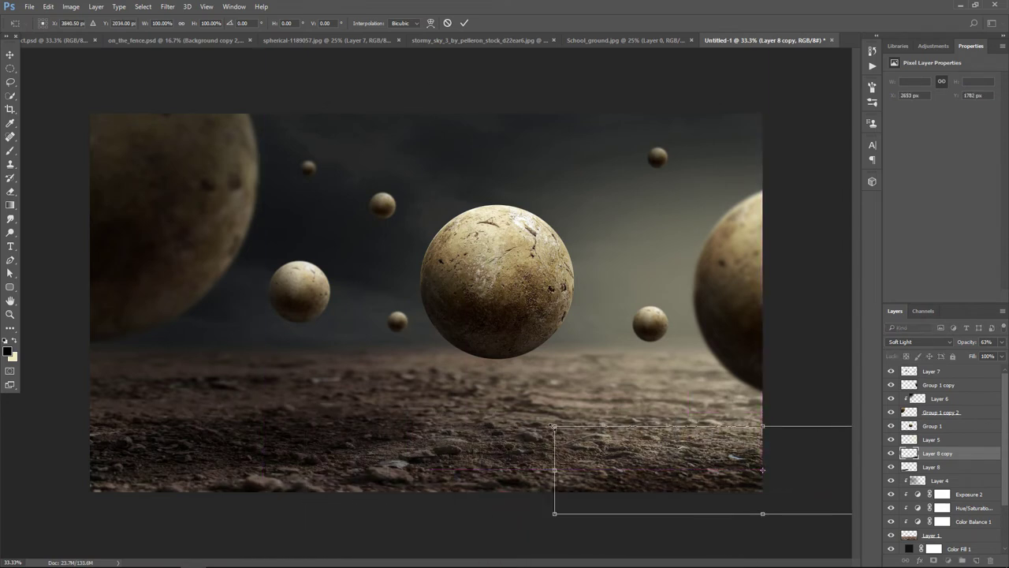
left_click_drag(553, 427, 534, 421)
key("Return")
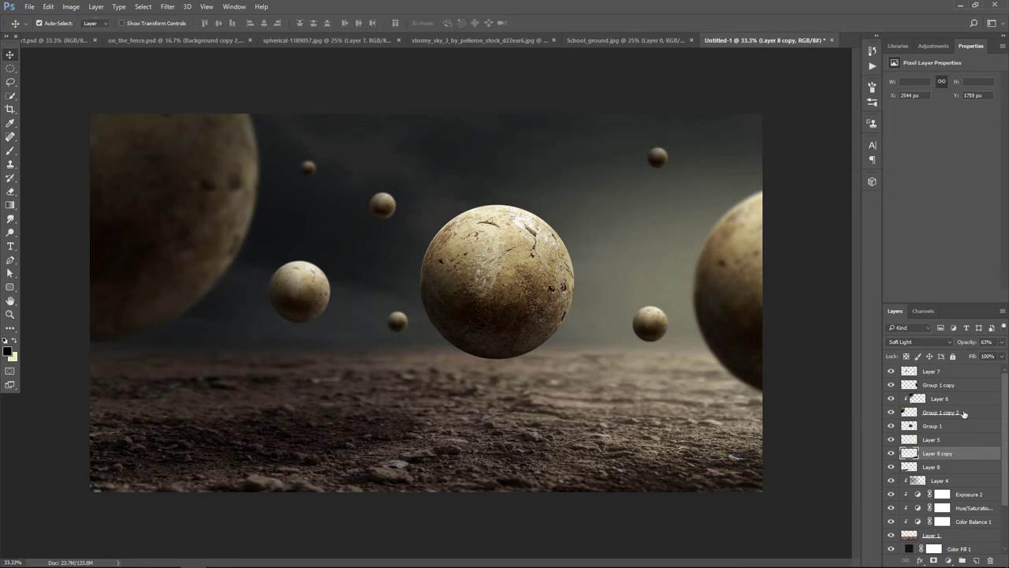
left_click_drag(1004, 345, 990, 359)
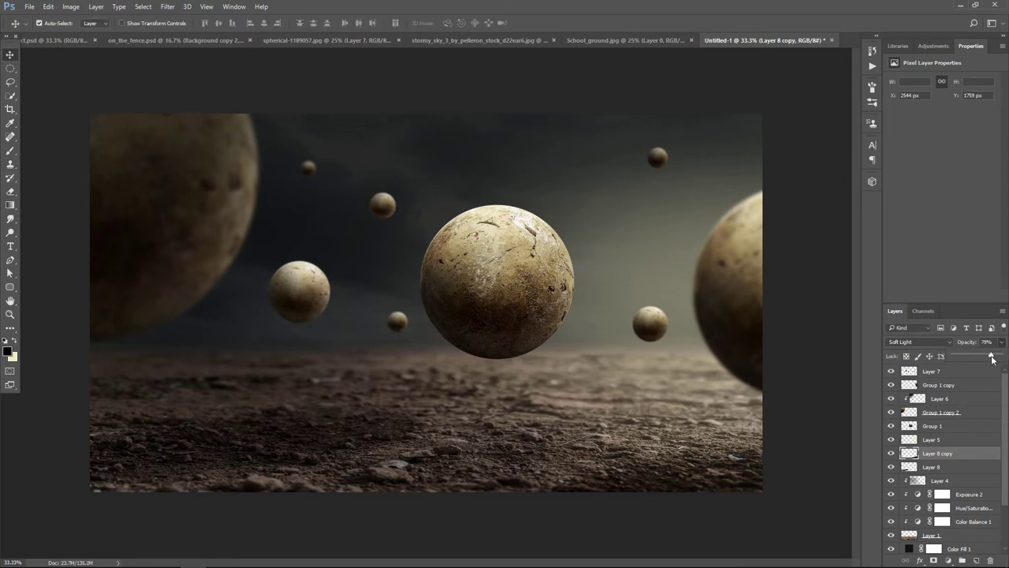
Make Layer 8 copy 2 a small skewed shadow under the central sphere at 79% opacity.
left_click_drag(954, 468, 979, 558)
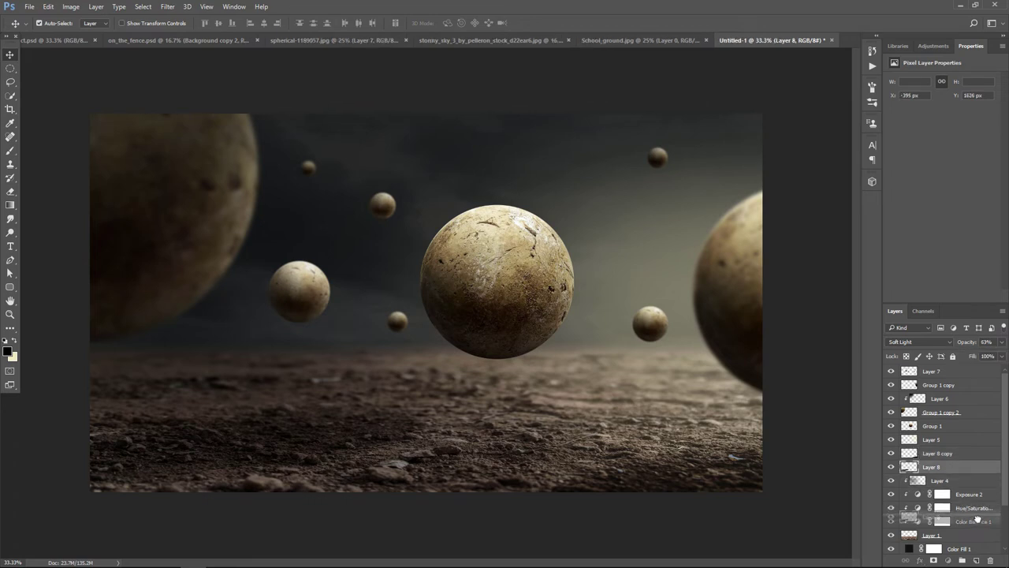
key("ctrl+t")
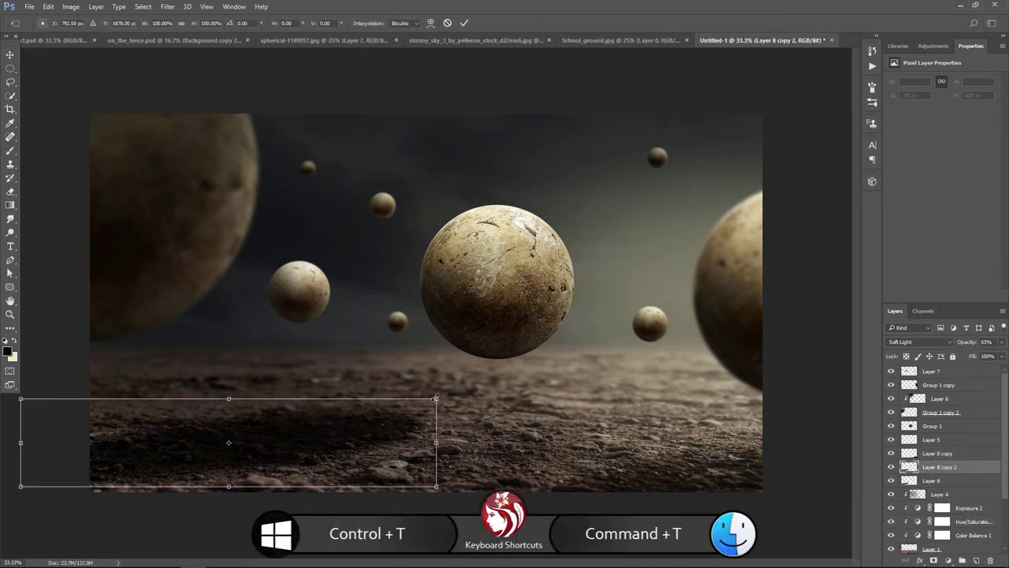
mouse_move(436, 398)
left_mouse_down()
mouse_move(304, 423)
mouse_move(637, 380)
mouse_move(611, 380)
left_mouse_up()
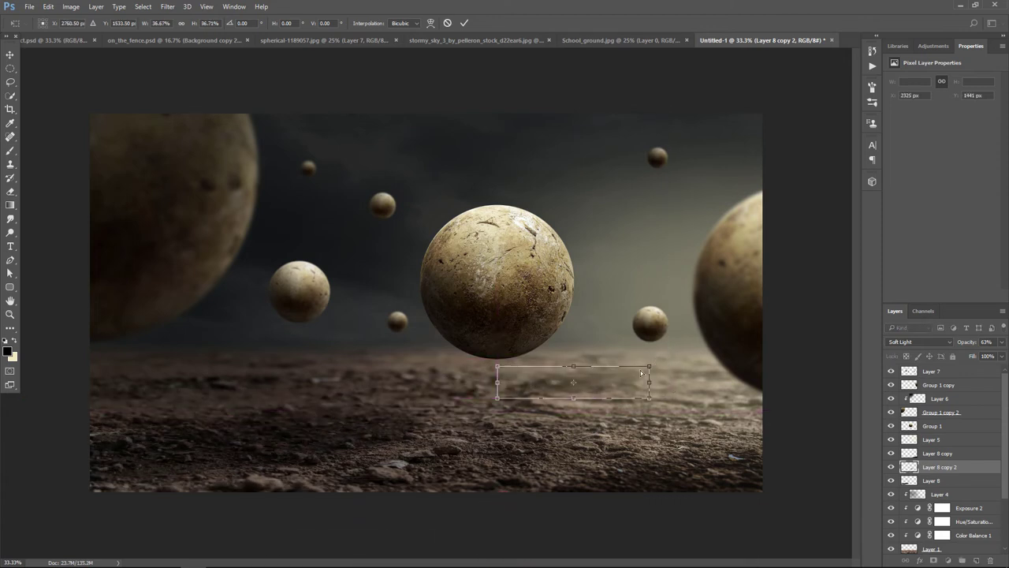
mouse_move(499, 399)
left_mouse_down()
mouse_move(528, 395)
mouse_move(523, 376)
left_mouse_up()
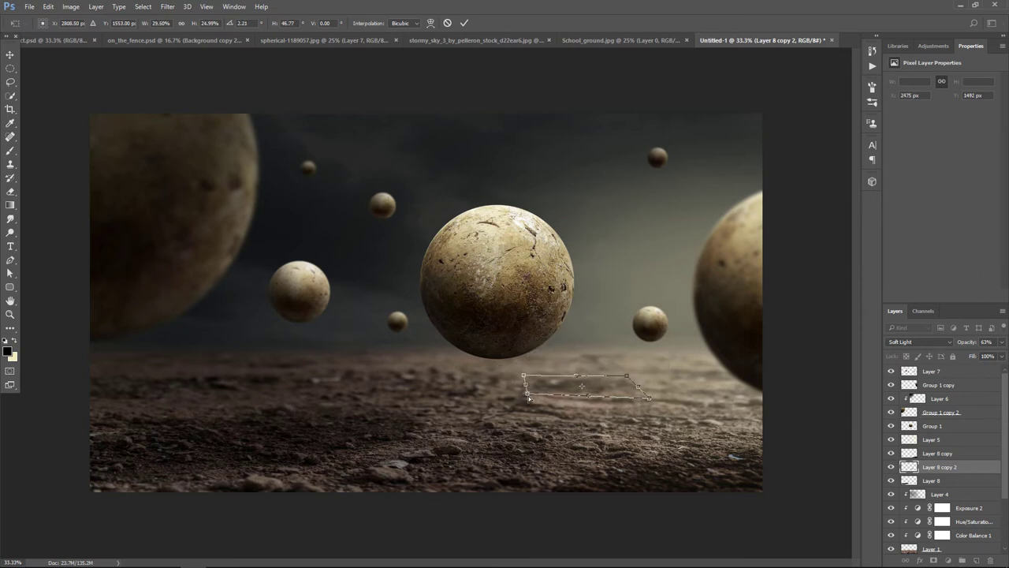
left_click_drag(527, 394, 487, 400)
key("Return")
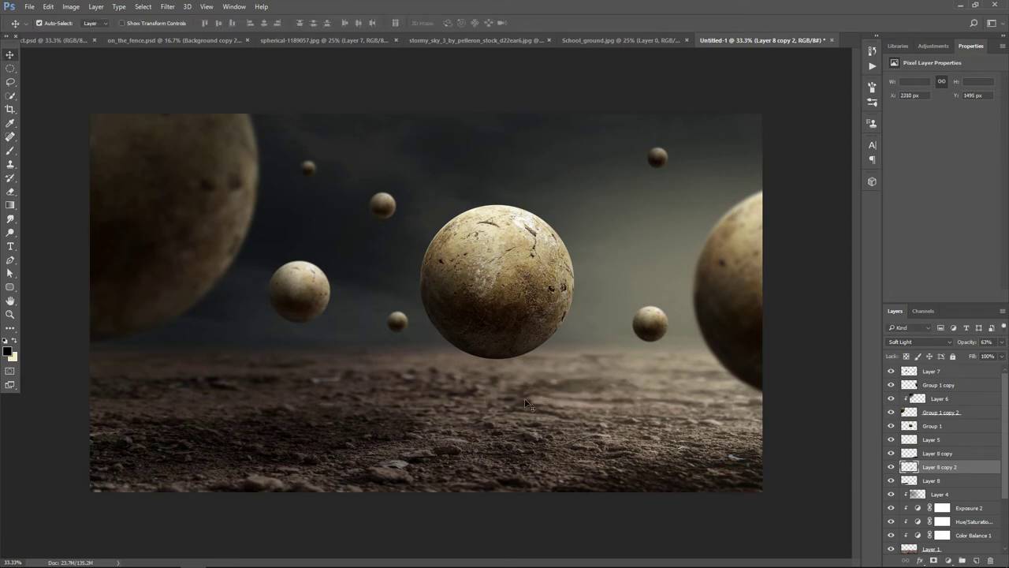
left_click(1002, 342)
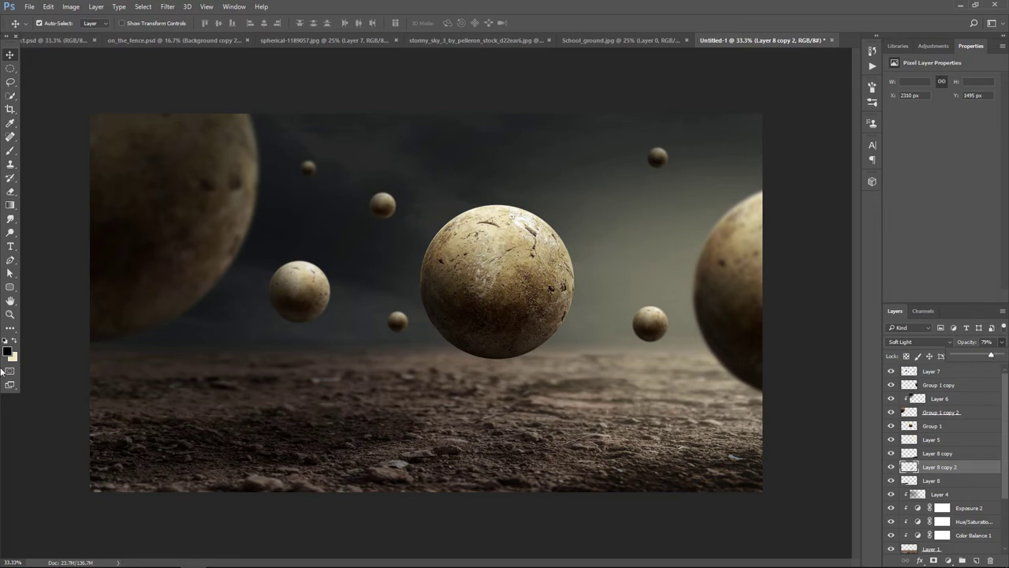
key("Return")
Drag the cut-out woman from on_the_fence.psd into Untitled-1 above Layer 7.
left_click(956, 370)
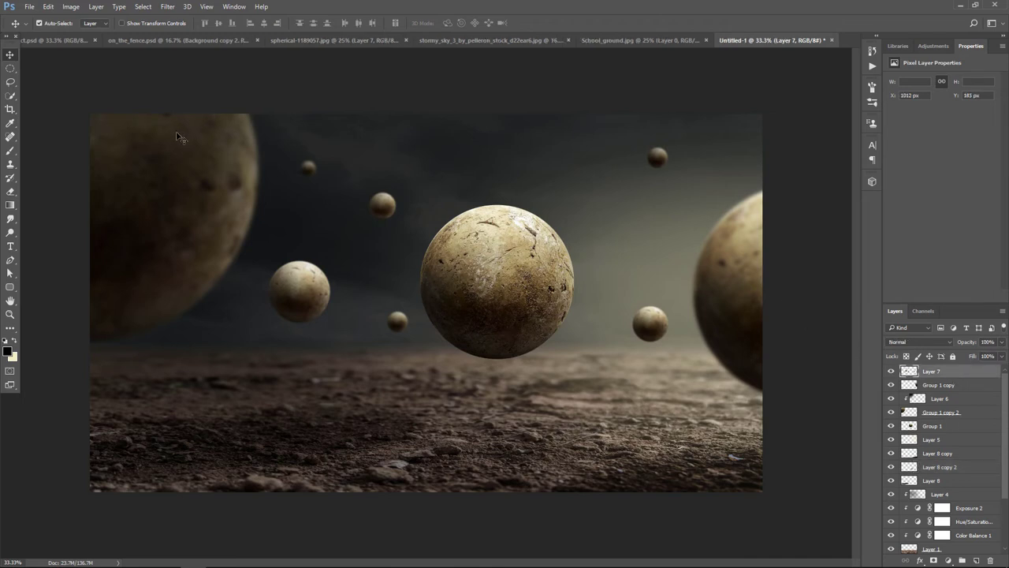
left_click(172, 40)
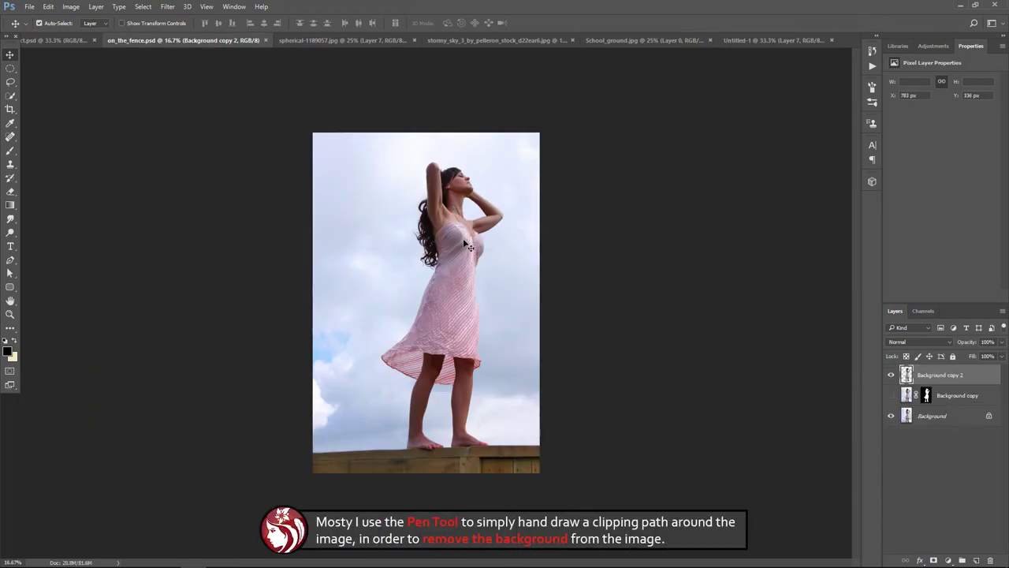
mouse_move(467, 246)
left_mouse_down()
mouse_move(412, 249)
mouse_move(509, 206)
left_mouse_up()
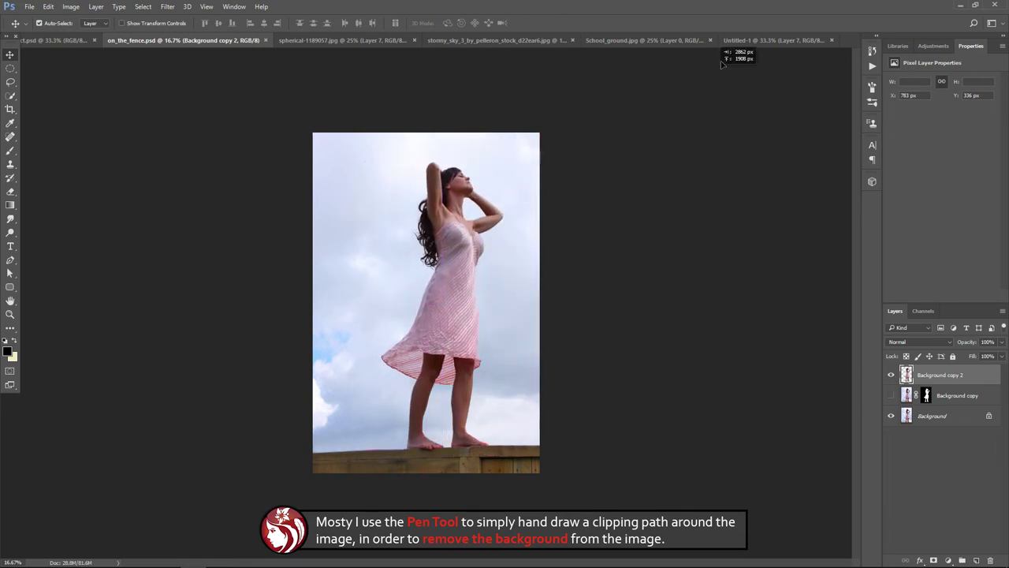
left_click(745, 41)
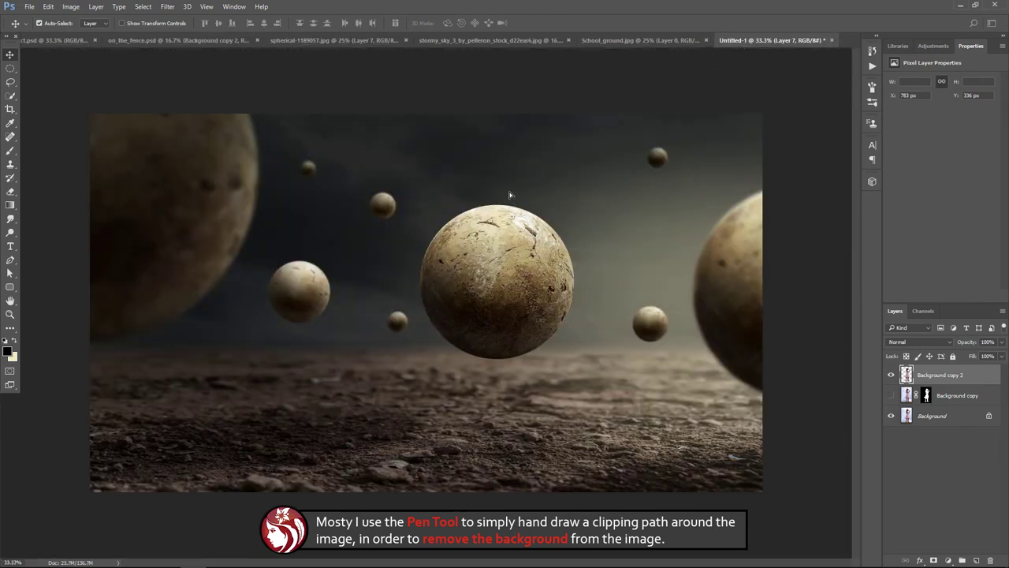
left_click_drag(746, 46, 509, 194)
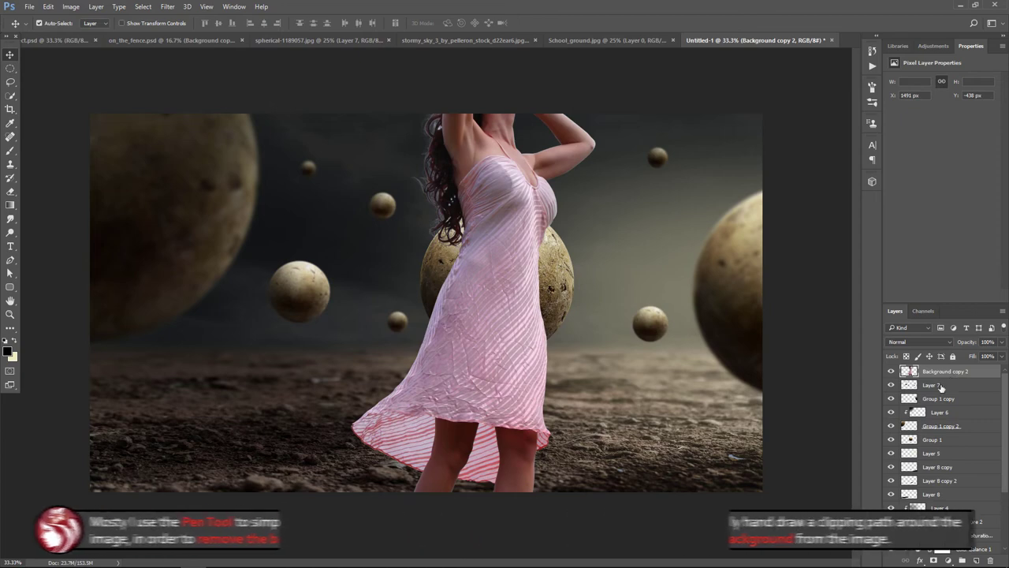
Shrink the woman to a small figure standing on top of the central sphere.
key("ctrl+t")
left_click_drag(597, 188, 441, 328)
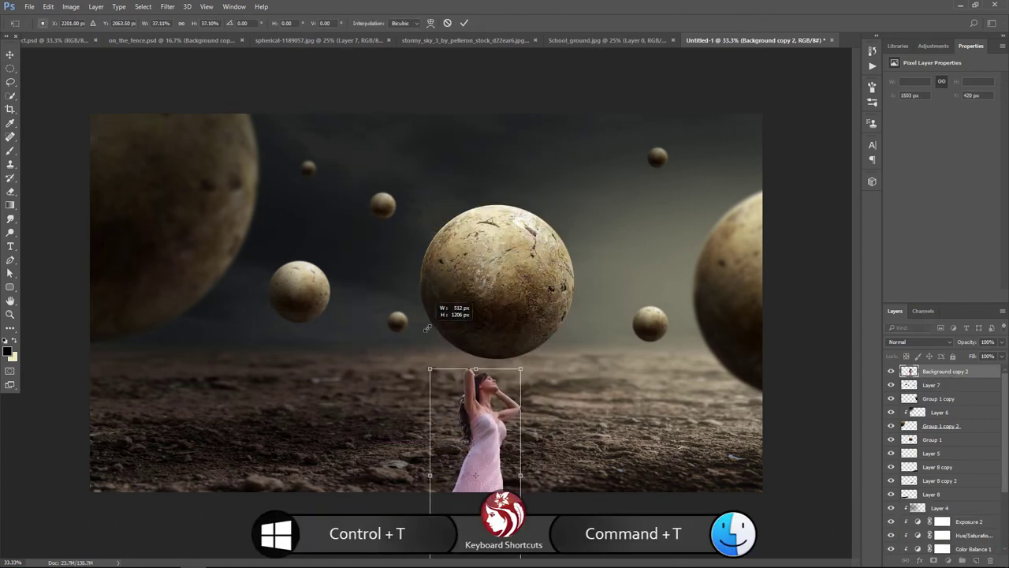
left_click_drag(477, 426, 481, 236)
left_click_drag(528, 150, 495, 203)
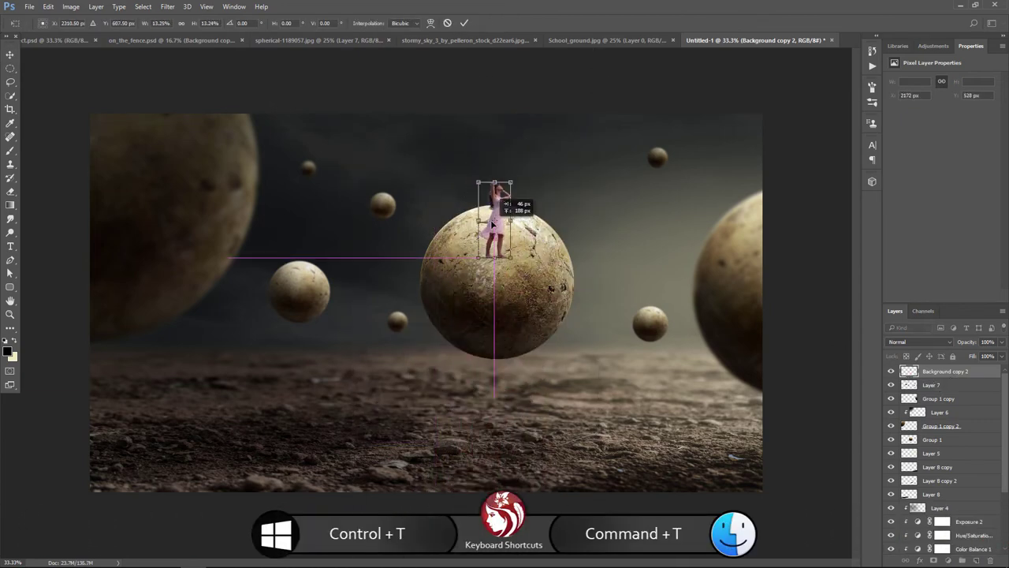
left_click_drag(487, 243, 494, 167)
left_click_drag(494, 128, 495, 174)
key("Return")
key("shift+Right")
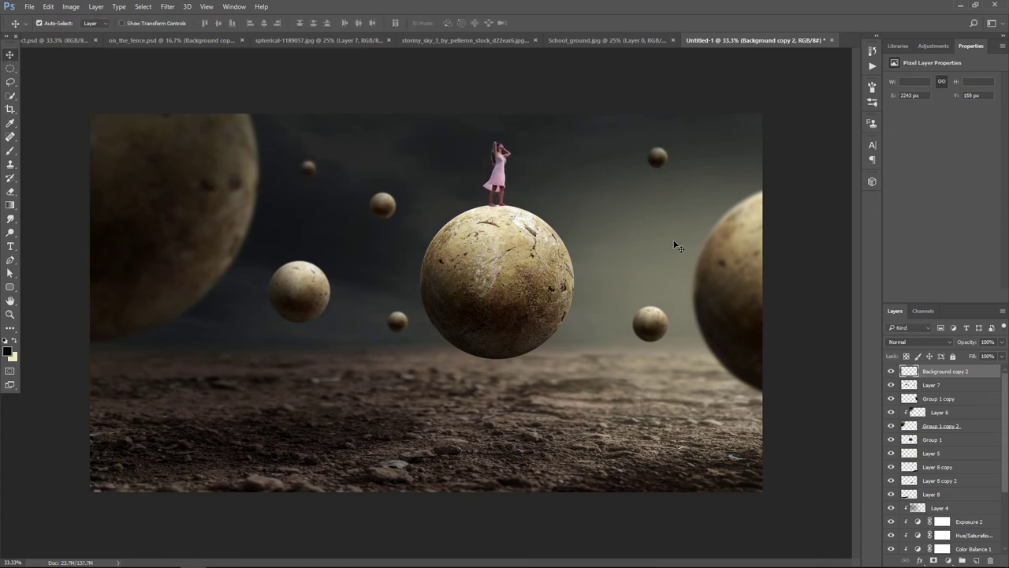
key("shift+Right")
Shrink the woman to about 90% and nudge her slightly left.
key("ctrl+t")
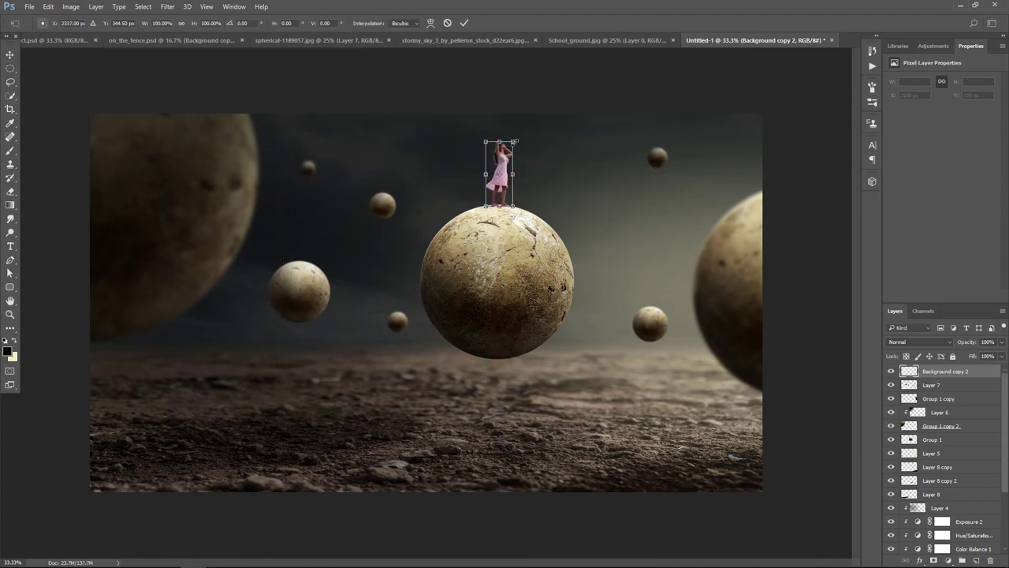
left_click_drag(484, 142, 487, 145)
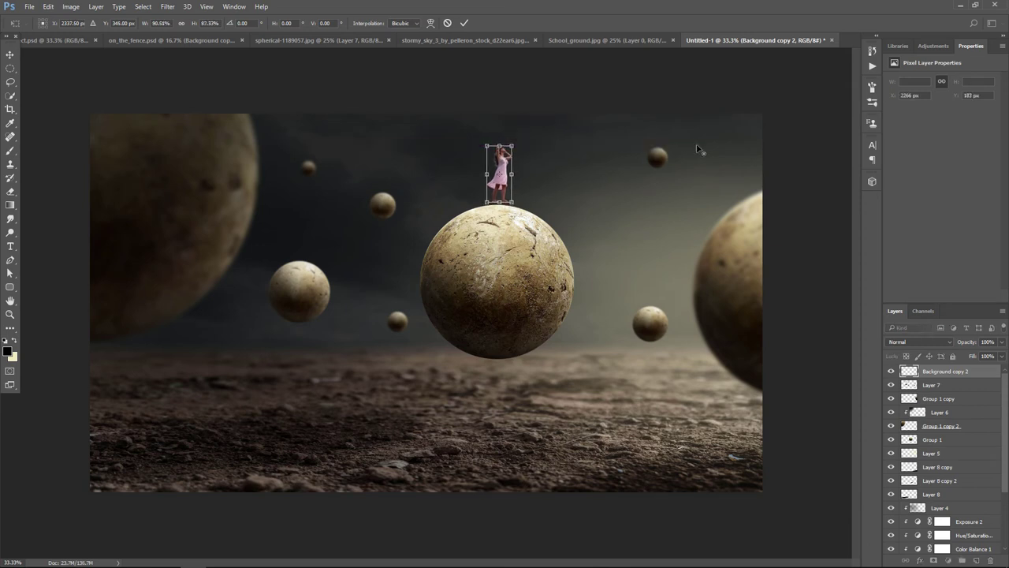
key("Return")
key("shift+Left")
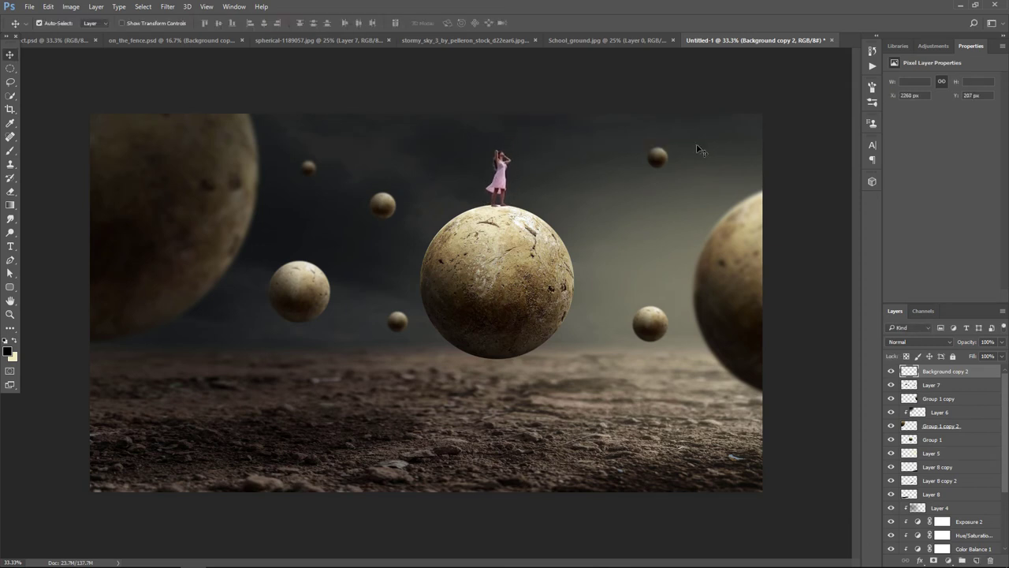
key("shift+Left")
key("Left")
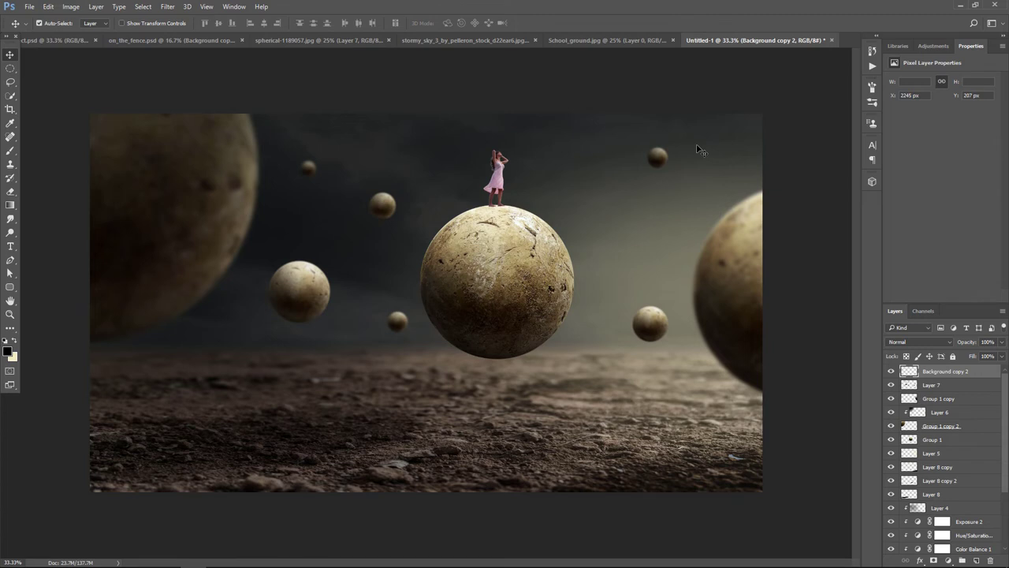
Camera Raw the girl: Clarity +40, Highlights -22, Shadows/Blacks +31, Whites -33, Temperature +5, Tint +8.
left_click(167, 8)
left_click(188, 68)
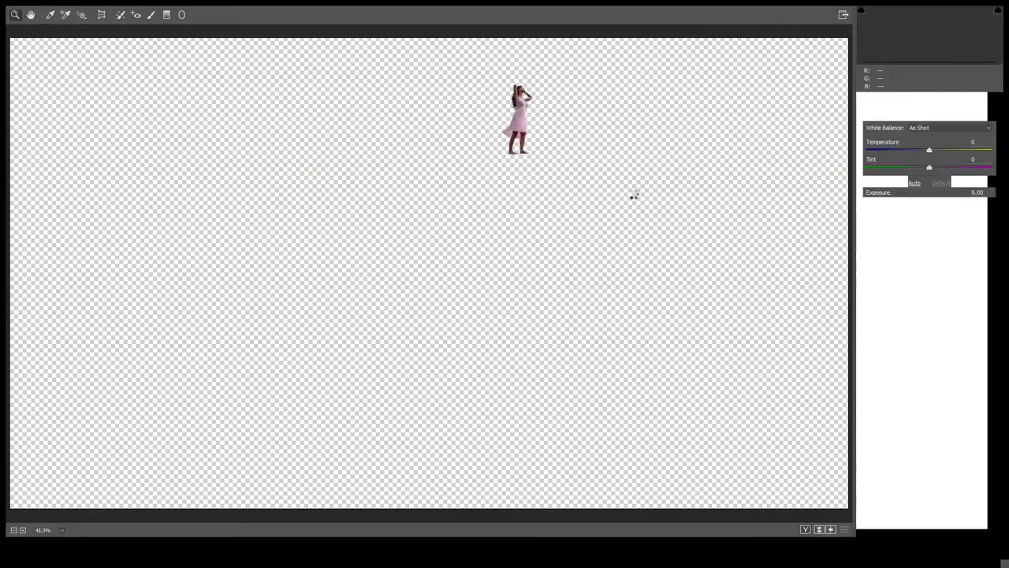
mouse_move(947, 306)
left_mouse_down()
mouse_move(949, 282)
mouse_move(909, 266)
mouse_move(948, 249)
mouse_move(916, 233)
left_mouse_up()
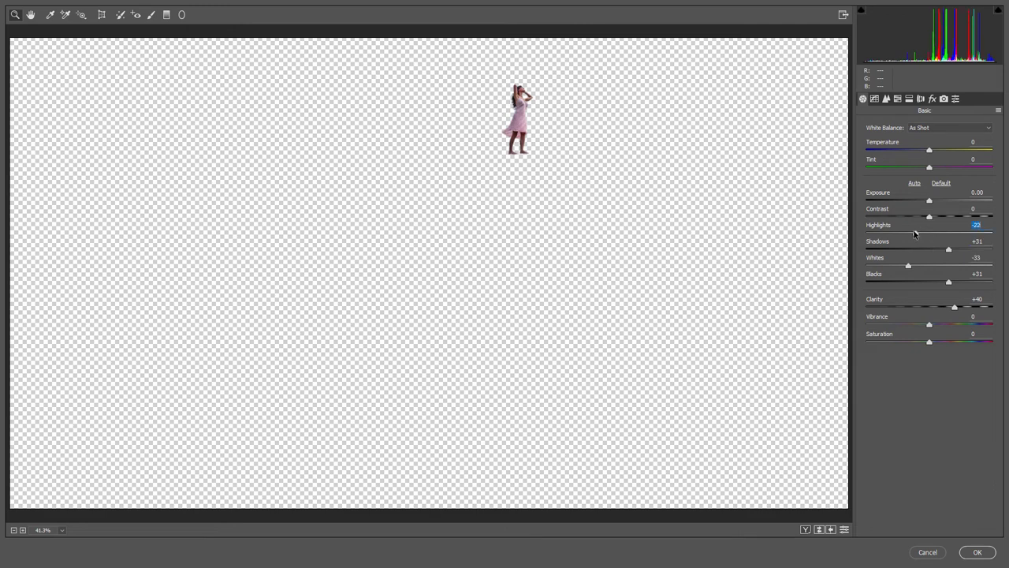
mouse_move(930, 169)
left_mouse_down()
mouse_move(936, 151)
mouse_move(937, 168)
left_mouse_up()
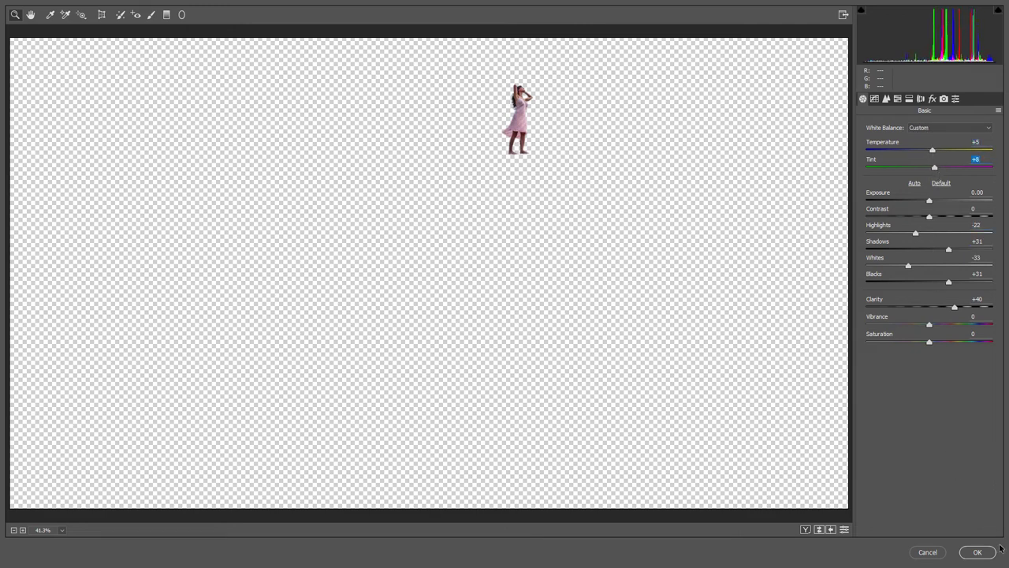
left_click(978, 552)
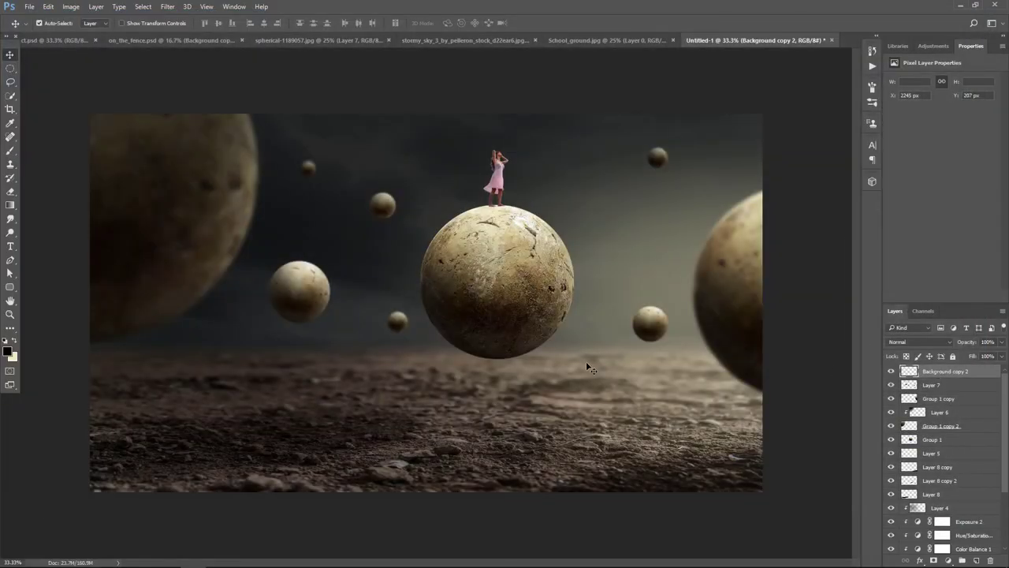
Zoom in on the girl and add a new Soft Light layer clipped to her.
key("ctrl")
key("ctrl+plus")
key("ctrl+plus")
key("ctrl+plus")
key("ctrl+plus")
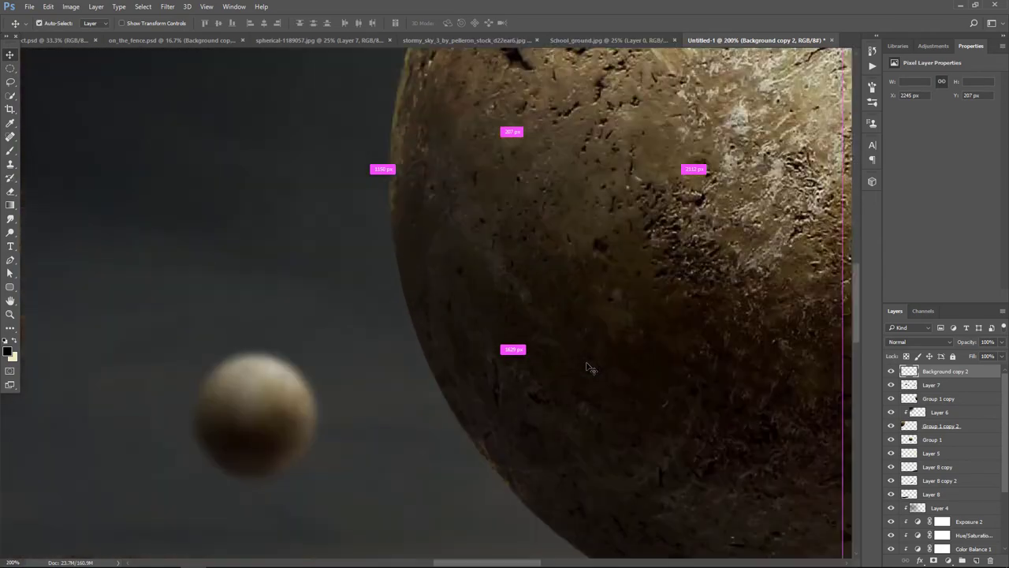
mouse_move(666, 167)
left_mouse_down()
mouse_move(644, 205)
mouse_move(604, 477)
mouse_move(612, 423)
left_mouse_up()
left_click(977, 559)
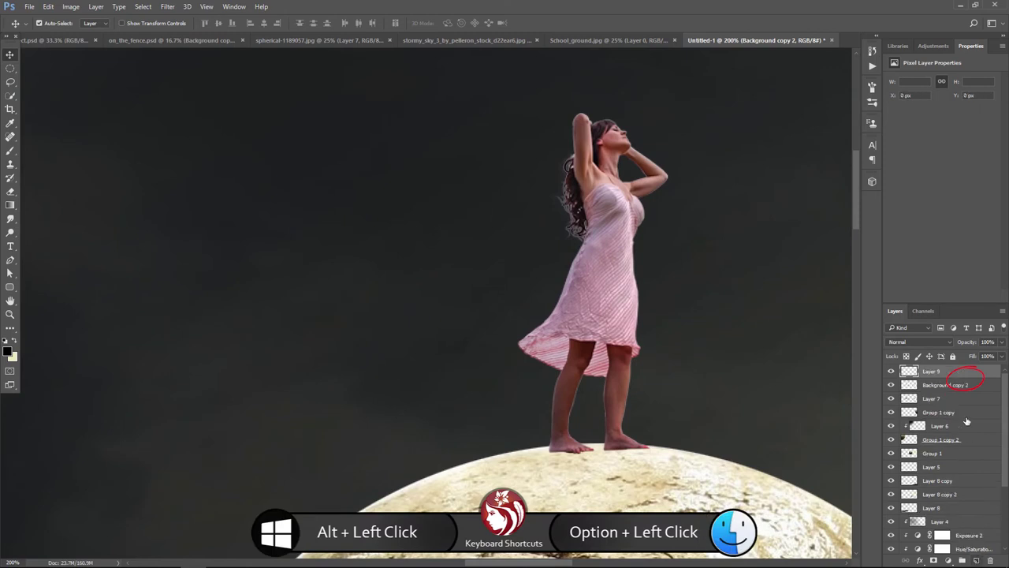
left_click(971, 379, "alt")
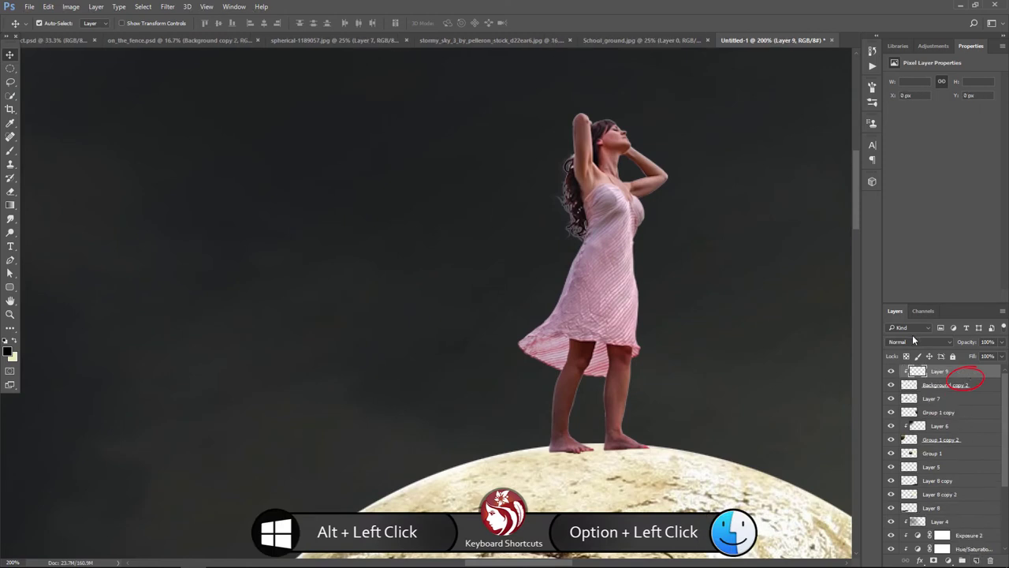
left_click(914, 341)
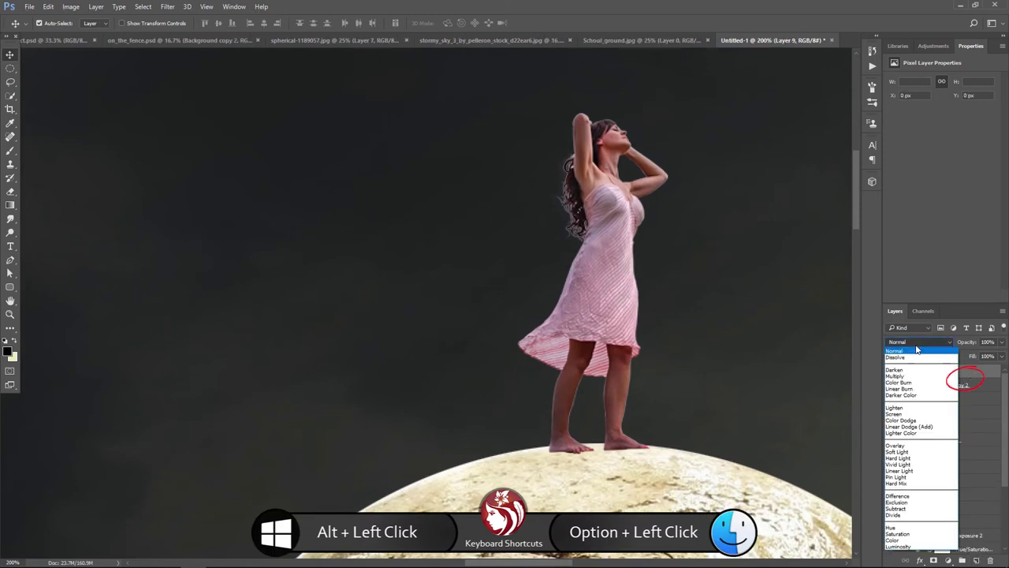
left_click(914, 453)
Fill the Soft Light layer with 50% gray.
left_click(47, 7)
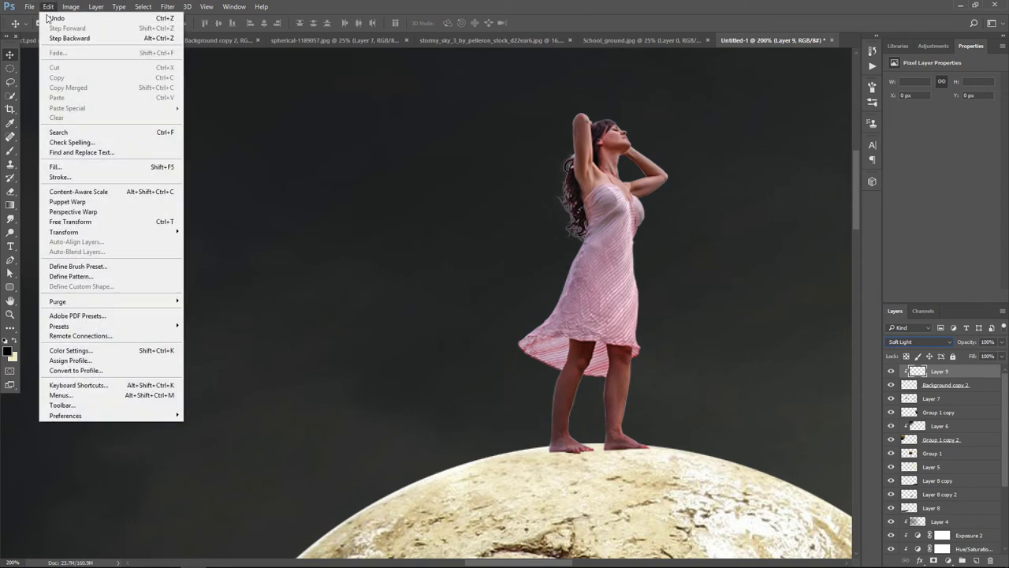
left_click(57, 166)
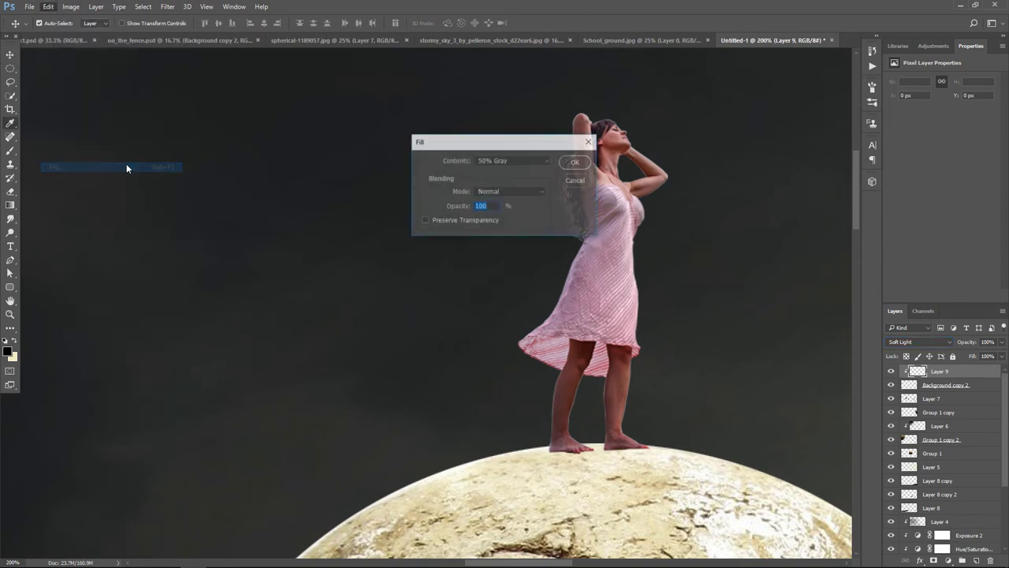
left_click(575, 163)
key("v")
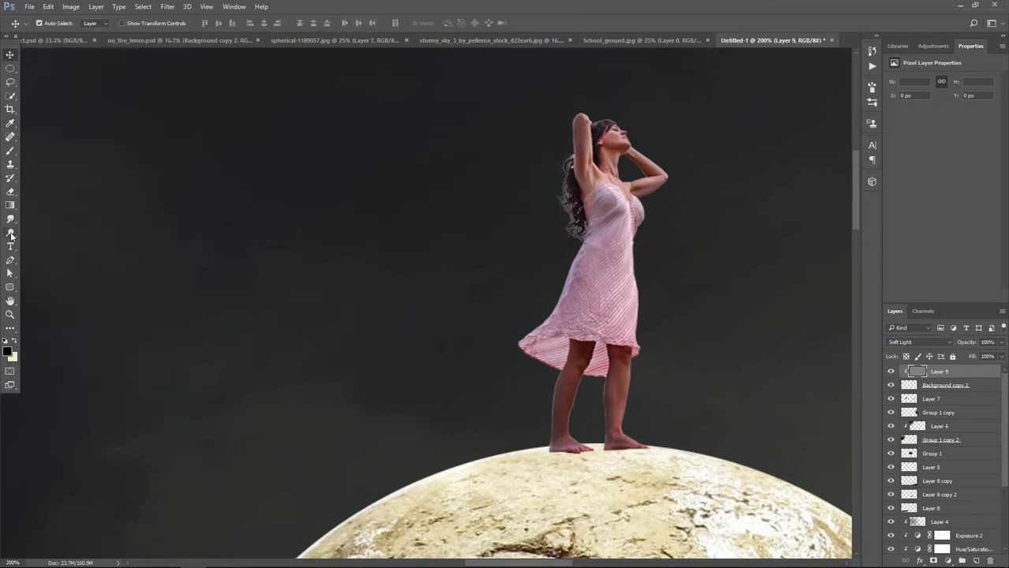
Ready small Dodge and Burn tools and lower the gray layer to 85% opacity.
right_click(11, 235)
left_click(51, 234)
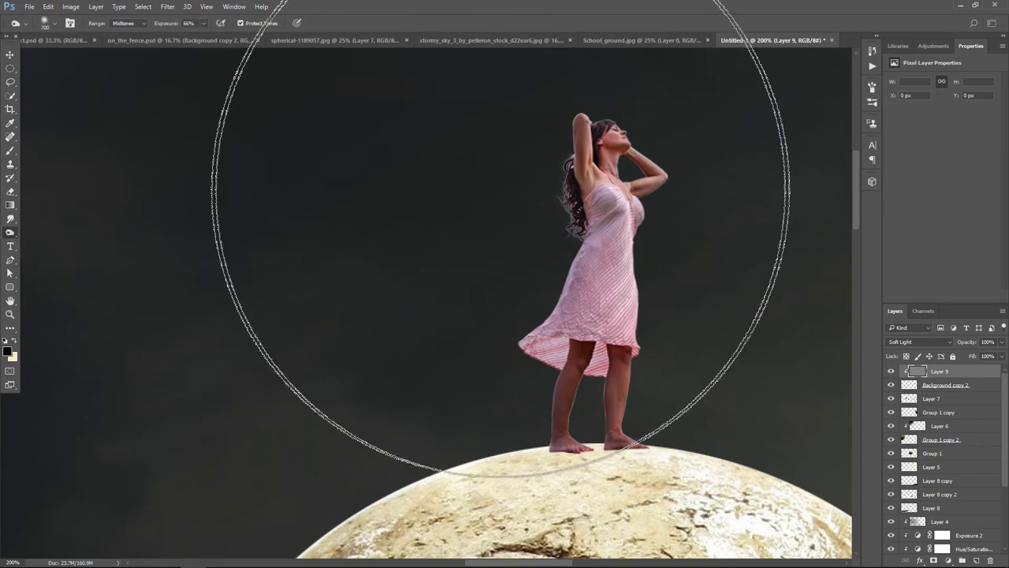
key("bracketleft")
key("bracketleft")
key("bracketleft")
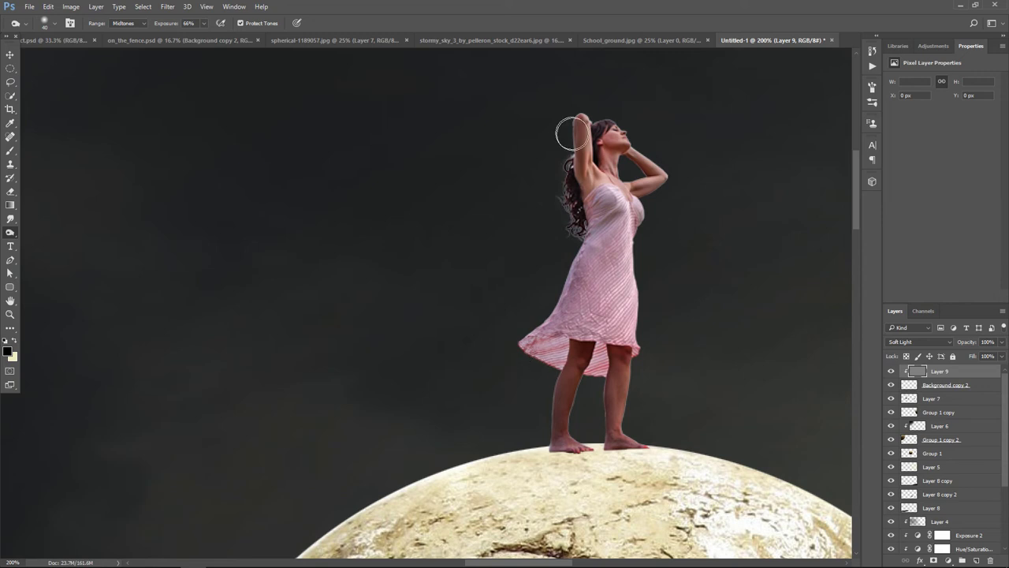
right_click(10, 233)
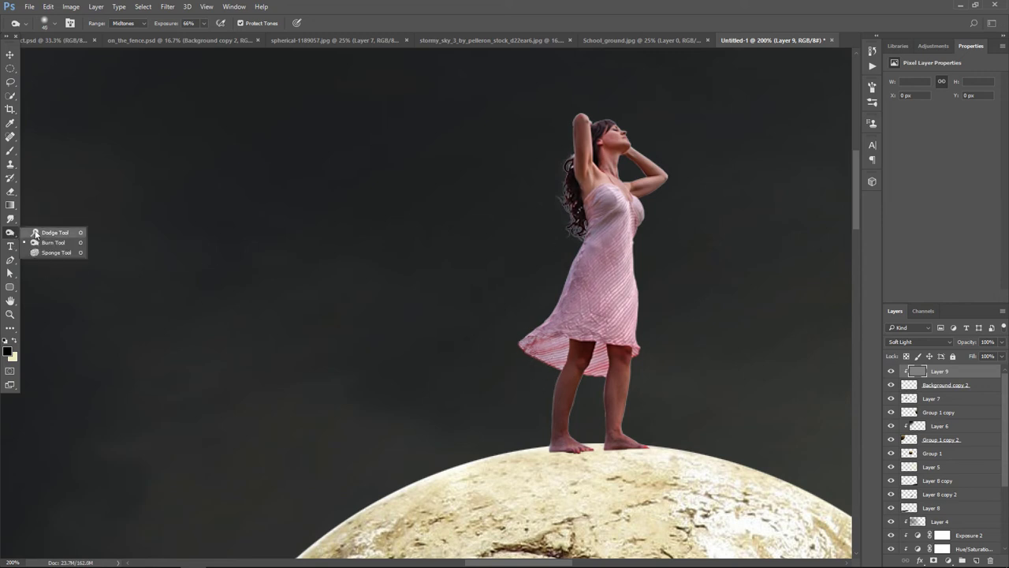
left_click(48, 242)
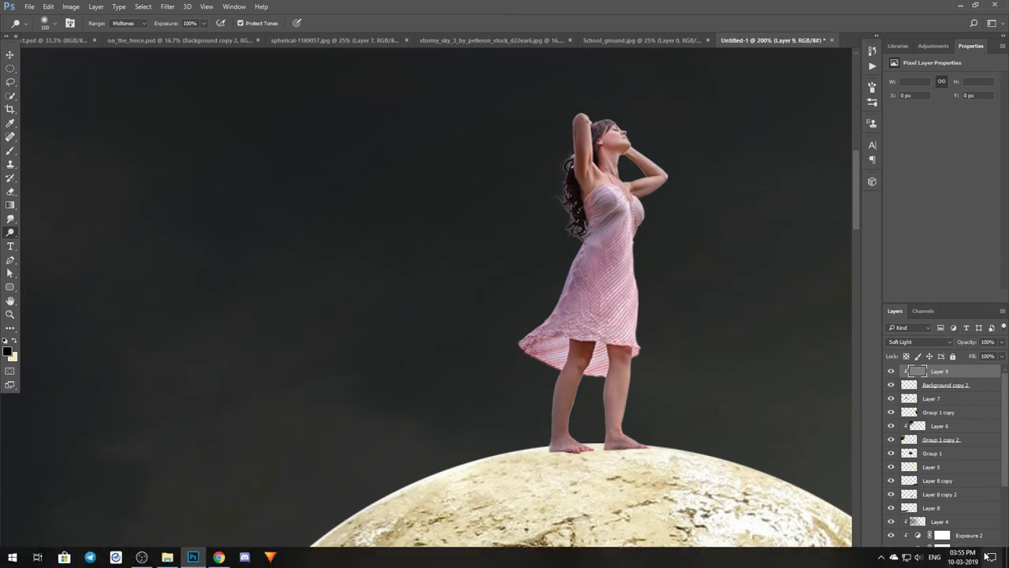
left_click(1002, 342)
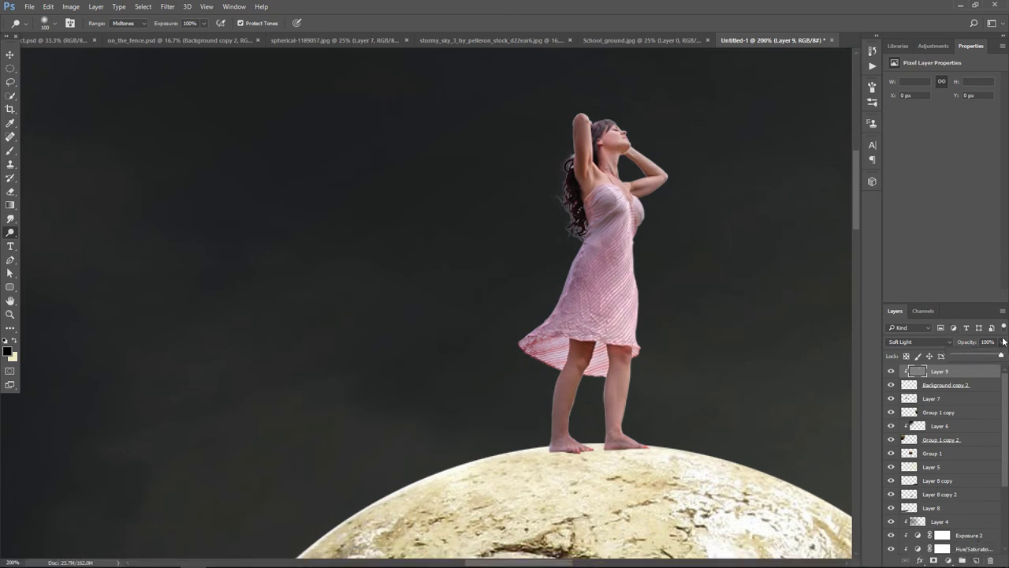
left_click_drag(1001, 356, 996, 357)
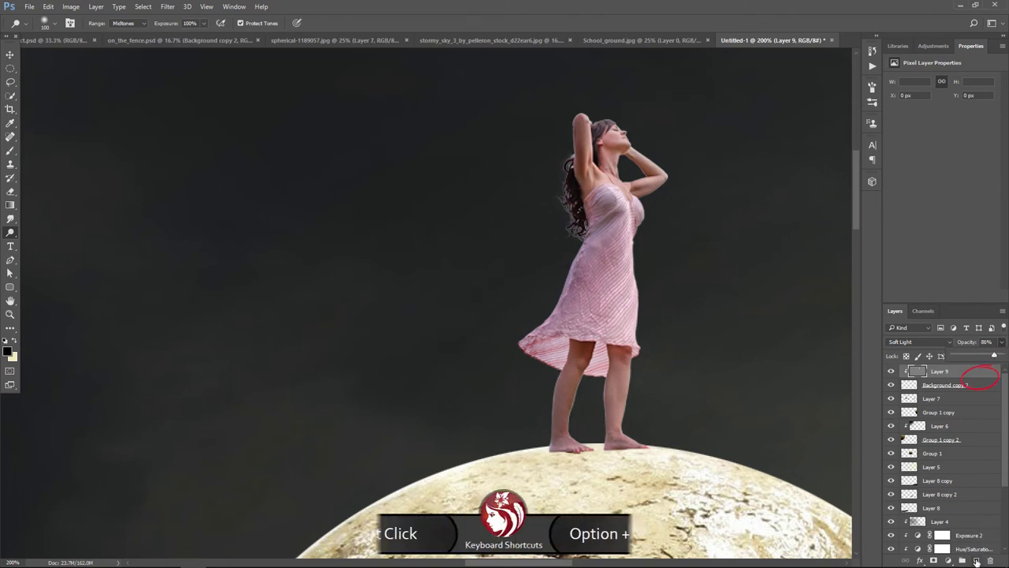
key("ctrl+shift+alt+n")
Clip the new layer to the gray layer and set a small Brush at 77% opacity.
left_click(975, 377, "alt")
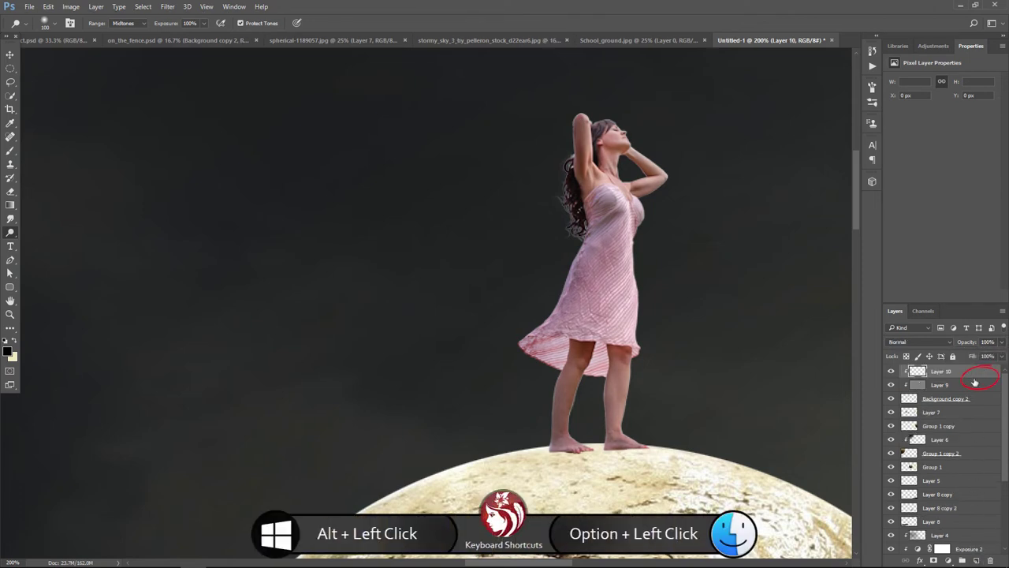
left_click(10, 154)
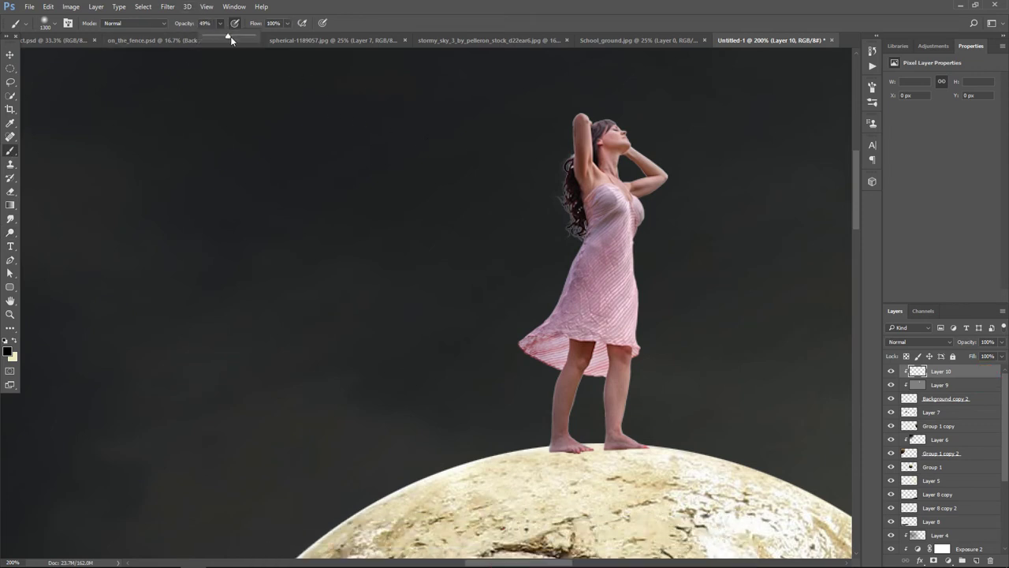
left_click_drag(230, 36, 241, 36)
key("bracketleft")
key("bracketleft")
key("bracketleft")
Paint dark over the white hair fringe and lower the layer to 87% opacity.
key("bracketleft")
key("bracketleft")
key("bracketleft")
key("ctrl+plus")
key("ctrl+plus")
scroll(575, 163, "up", 3)
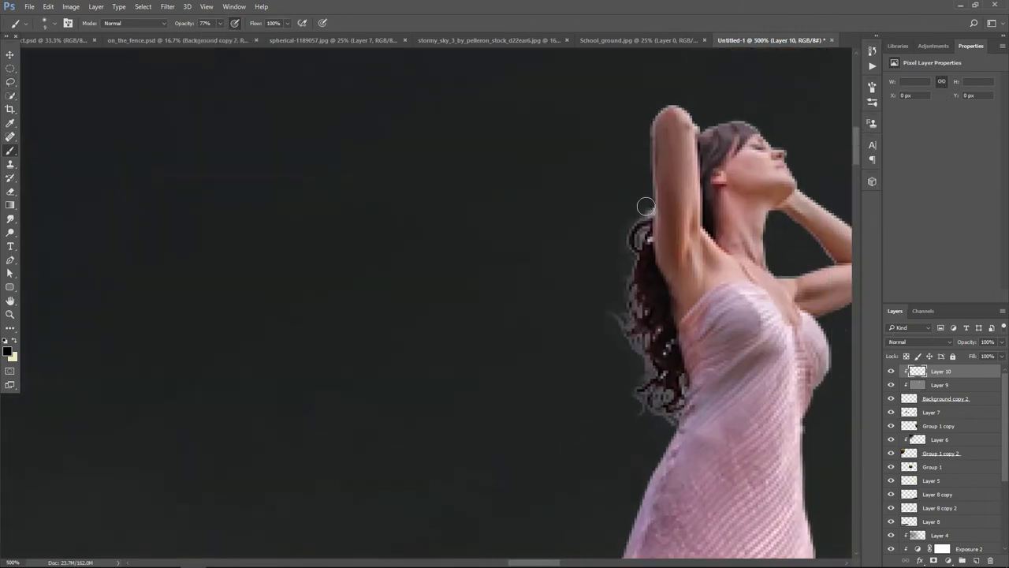
left_click_drag(645, 228, 606, 347)
key("bracketright")
key("bracketright")
mouse_move(612, 273)
left_mouse_down()
mouse_move(642, 413)
mouse_move(569, 445)
left_mouse_up()
left_click_drag(1002, 341, 990, 356)
key("bracketleft")
key("bracketleft")
key("bracketleft")
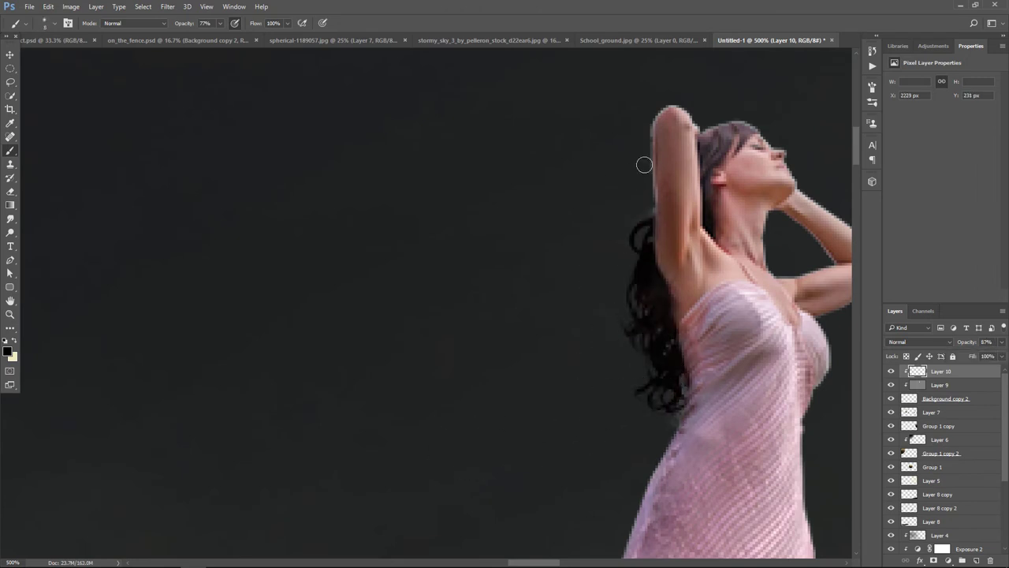
key("ctrl+minus")
key("ctrl+minus")
key("ctrl+minus")
key("ctrl+minus")
key("ctrl+minus")
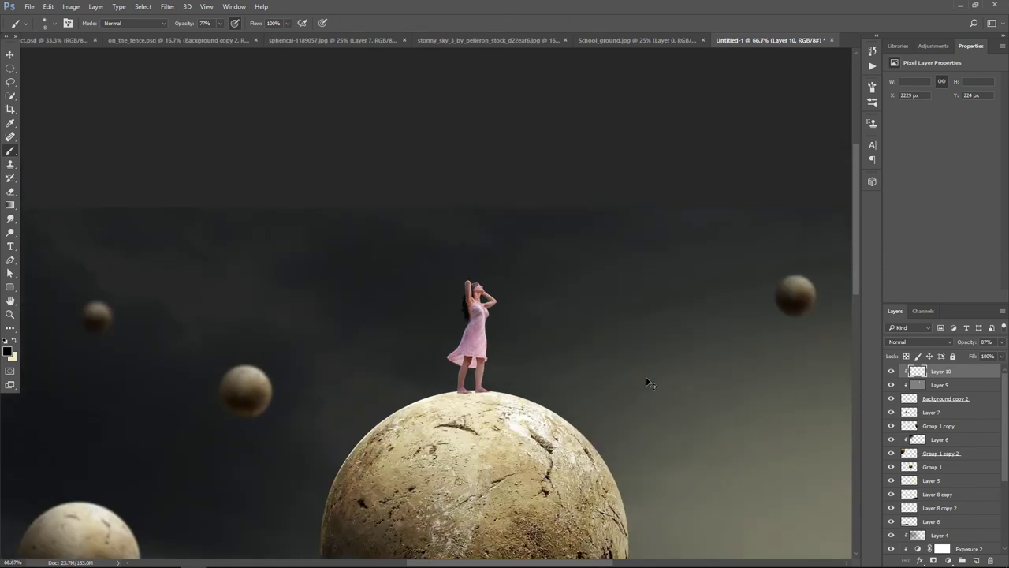
Add an Exposure adjustment clipped to the girl and raise exposure to brighten her.
left_click(949, 559)
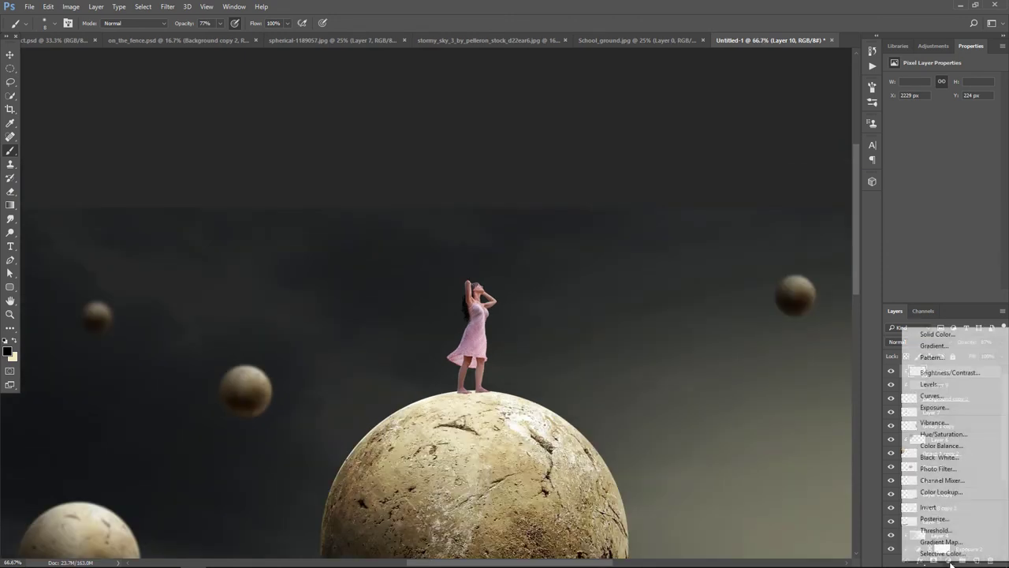
left_click(950, 407)
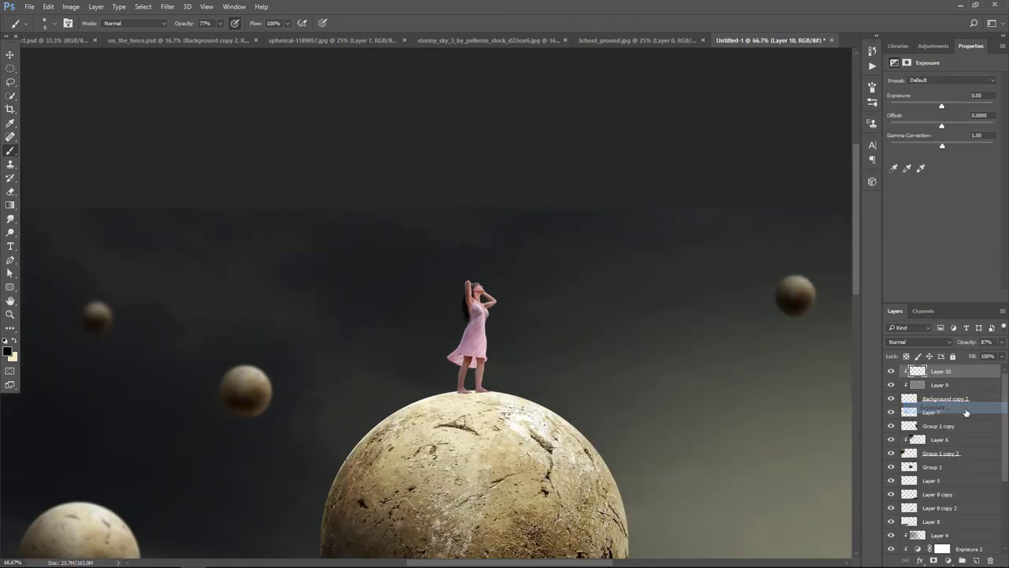
left_click(934, 295)
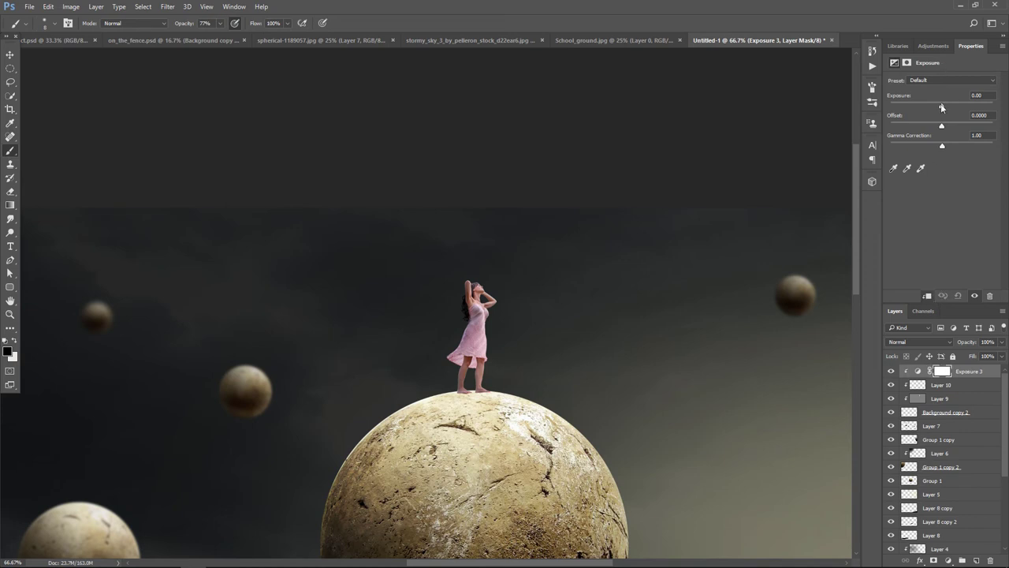
left_click_drag(941, 103, 947, 103)
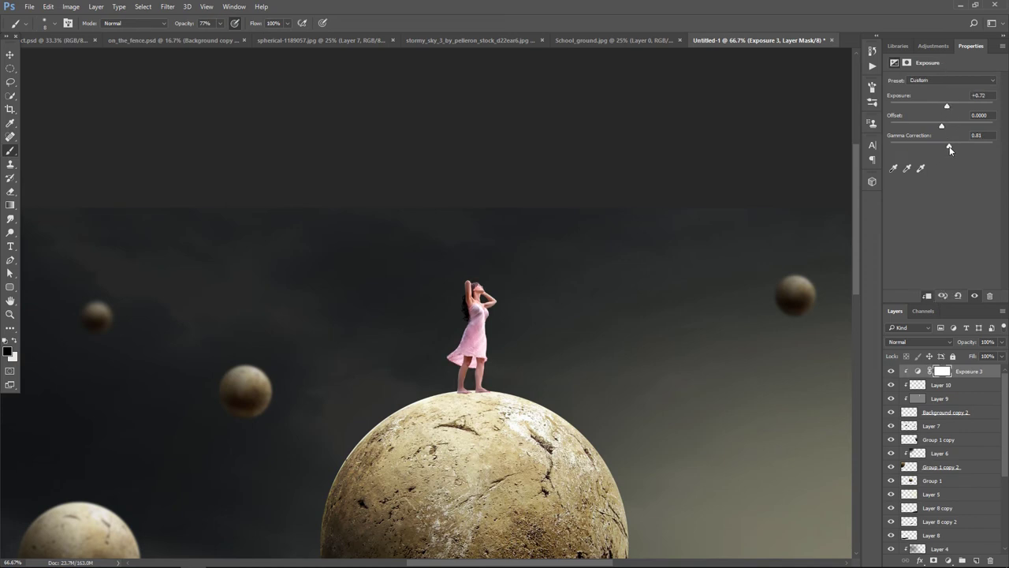
left_click_drag(946, 107, 948, 107)
Add a clipped Brightness/Contrast adjustment with brightness 16 and contrast 20.
left_click(949, 560)
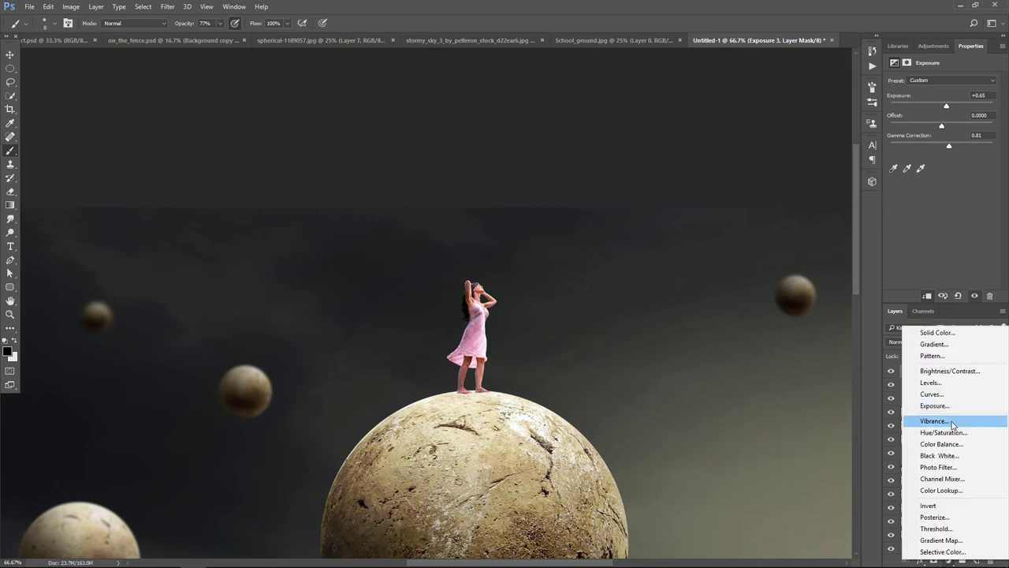
left_click(952, 371)
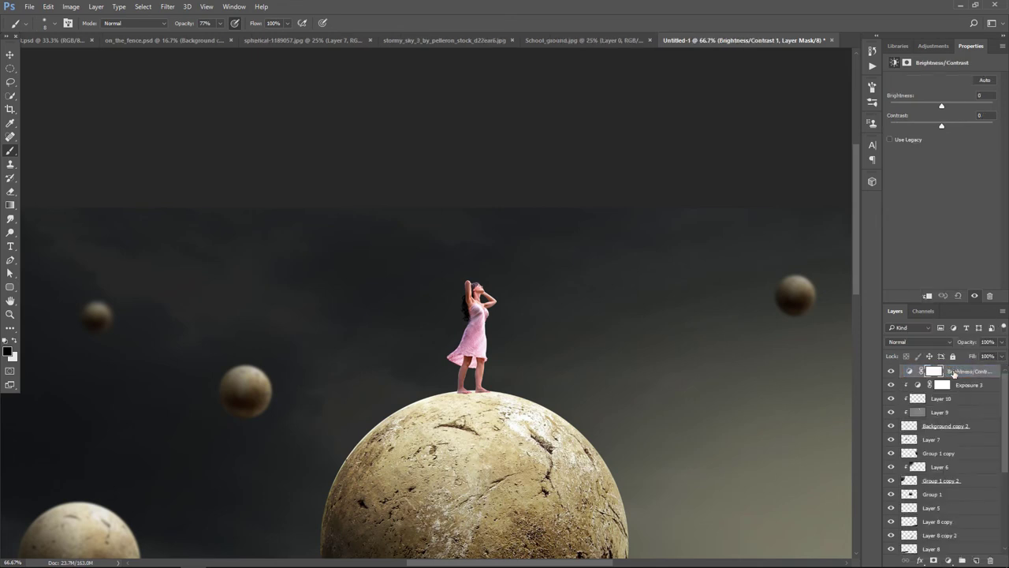
left_click(931, 296)
mouse_move(943, 106)
left_mouse_down()
mouse_move(959, 106)
mouse_move(945, 105)
mouse_move(956, 128)
mouse_move(948, 110)
left_mouse_up()
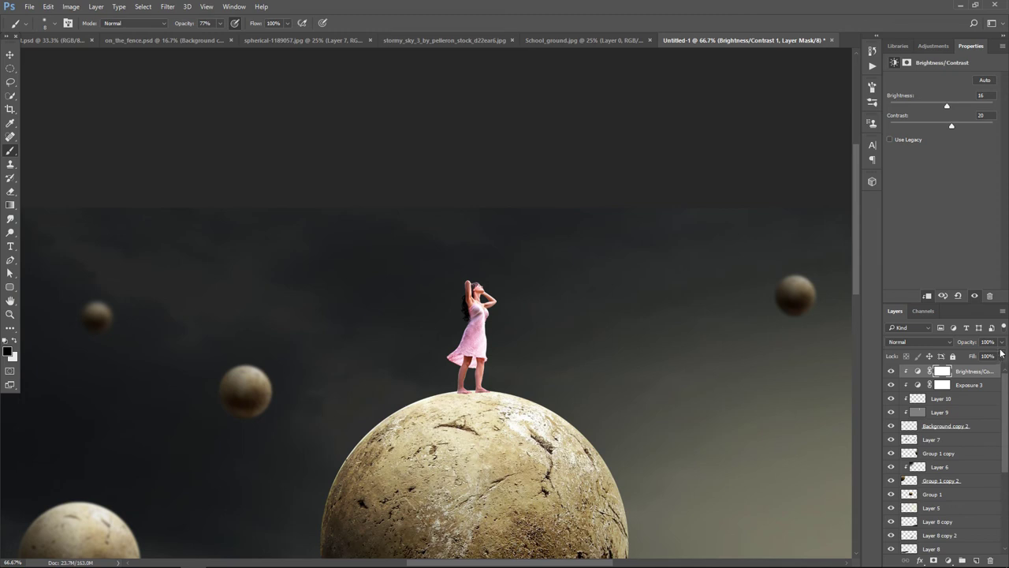
Lower the Exposure adjustment to 80% opacity.
left_click(988, 386)
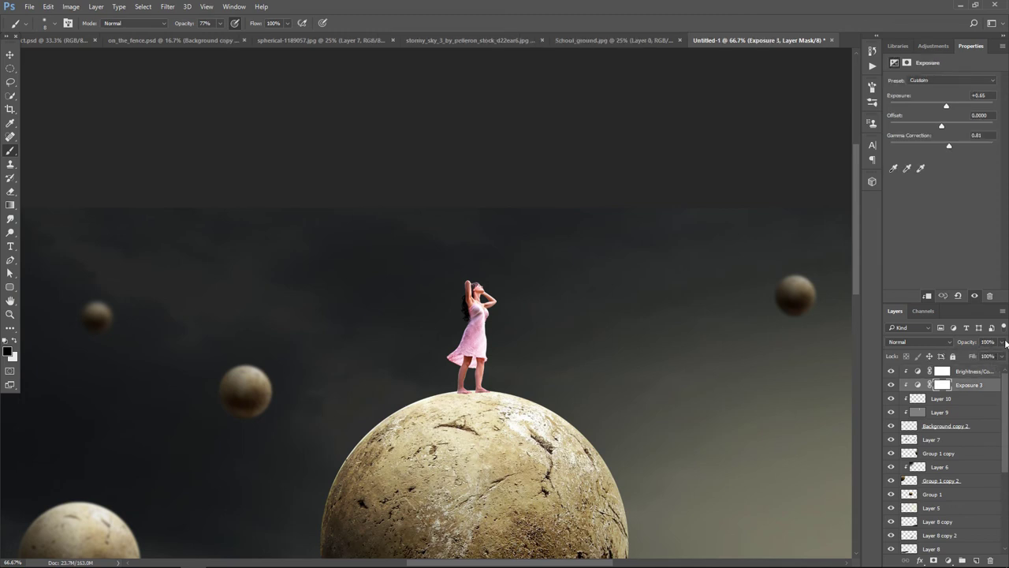
left_click_drag(1007, 343, 992, 355)
left_click(910, 430, "ctrl")
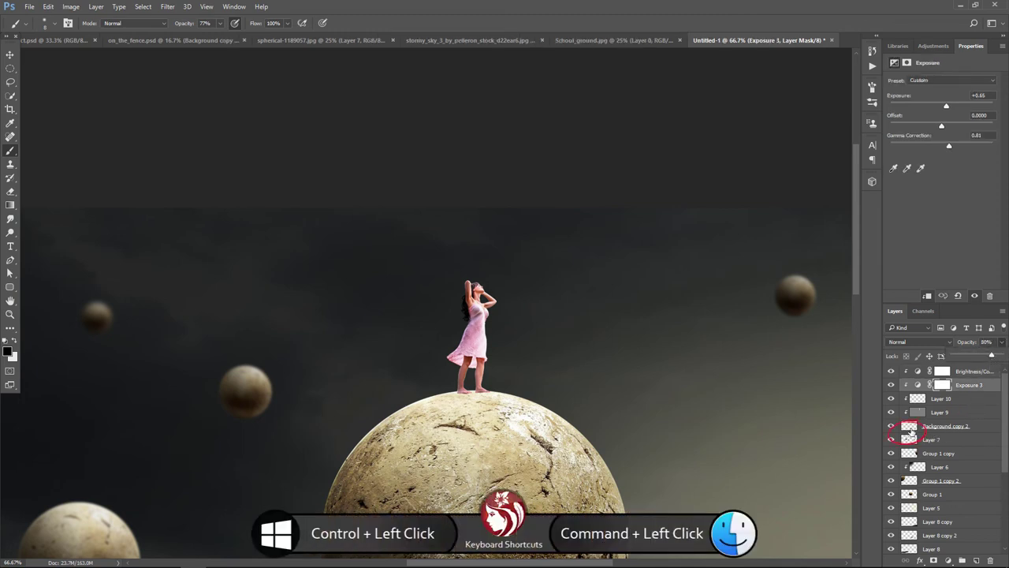
Fill a new layer with the girl's silhouette in black.
left_click(911, 430, "ctrl")
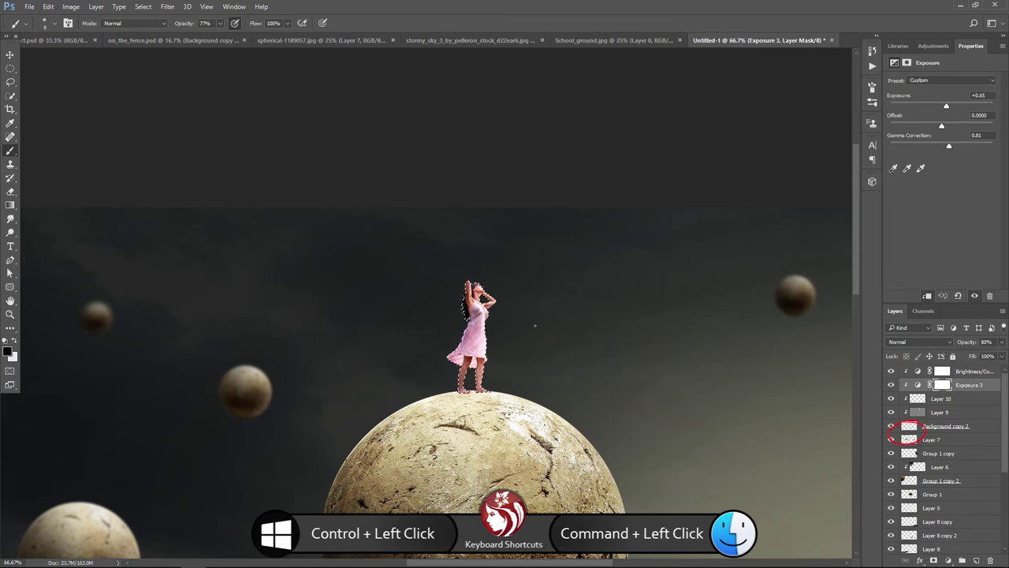
left_click(970, 428)
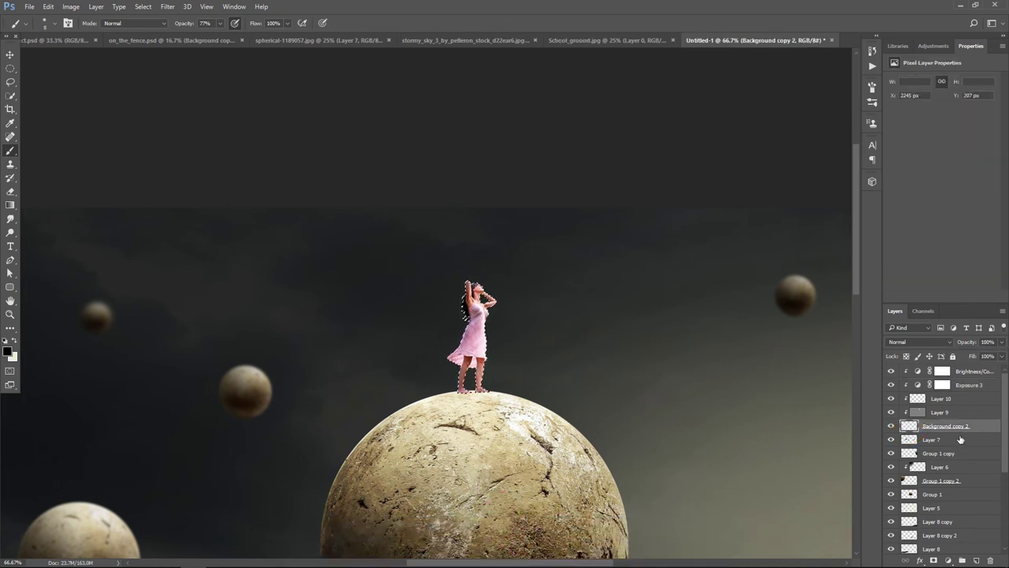
left_click(976, 560)
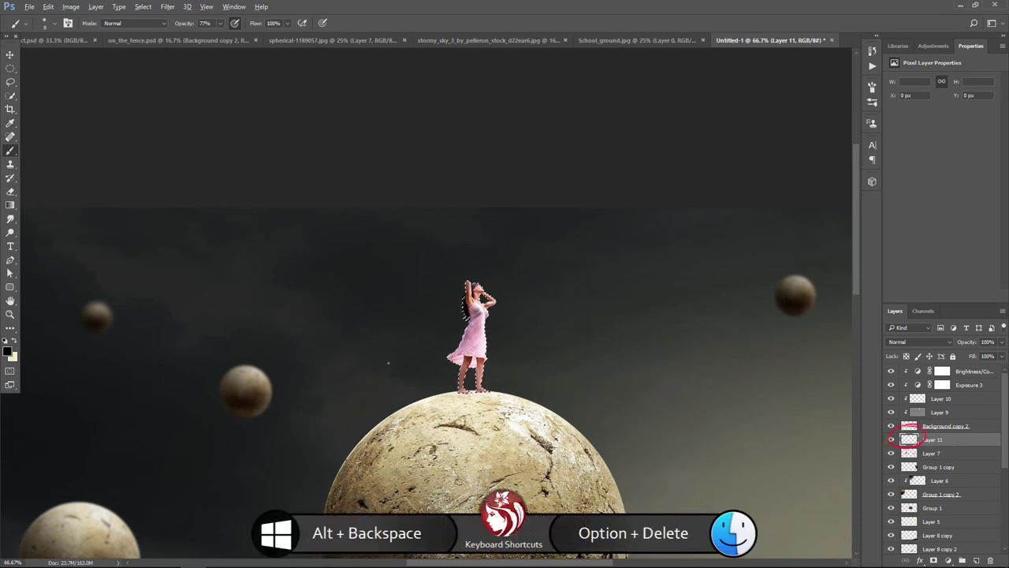
key("alt+BackSpace")
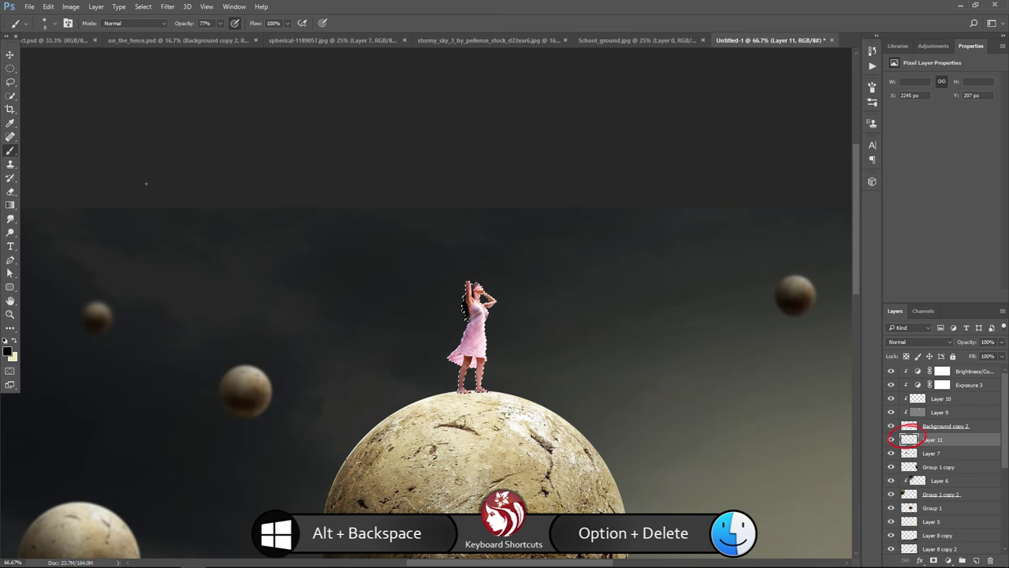
Skew the black silhouette into a shadow falling left across the sphere from her feet.
key("v")
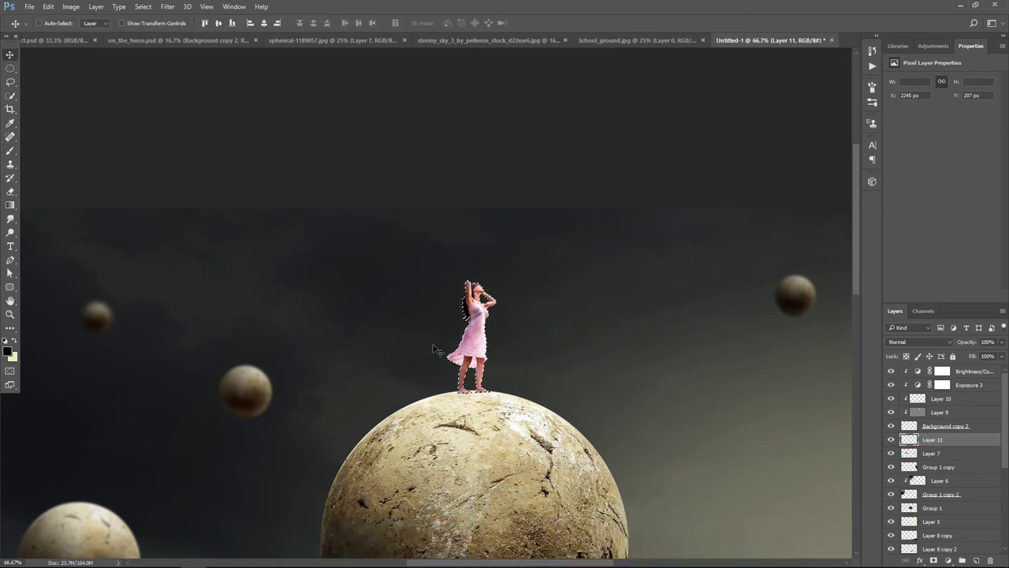
key("ctrl+t")
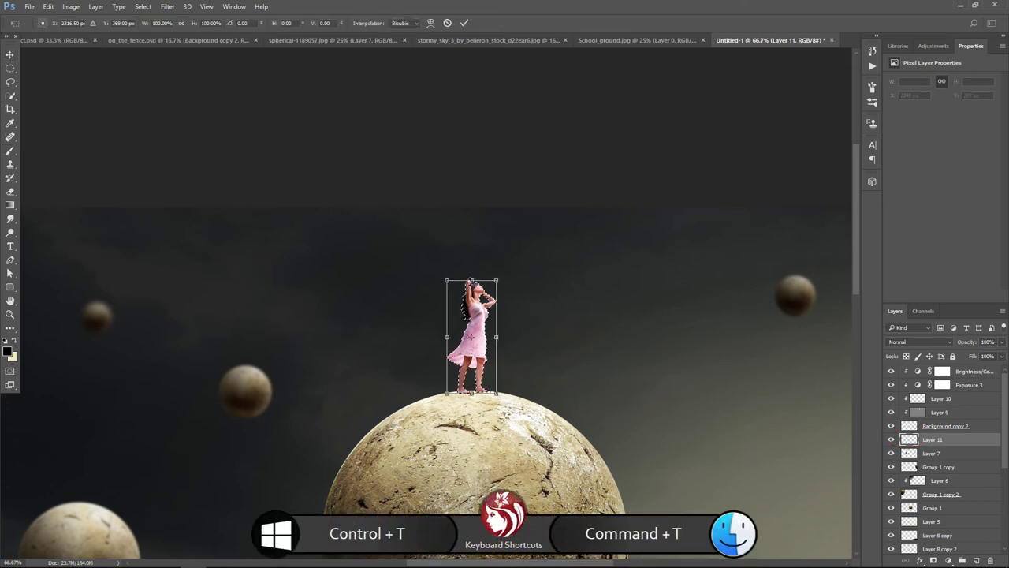
left_click_drag(471, 282, 399, 424)
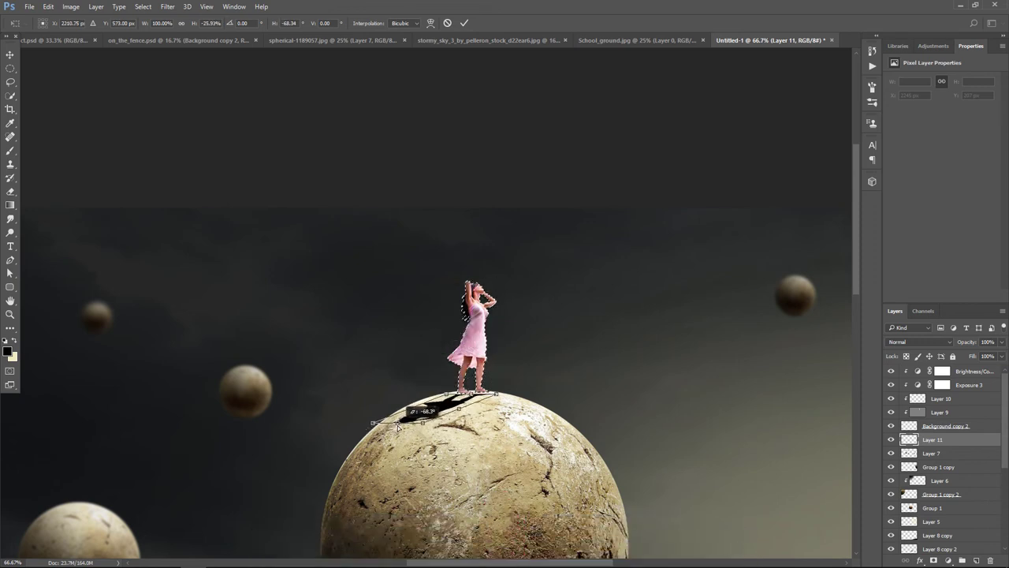
scroll(400, 424, "up", 5)
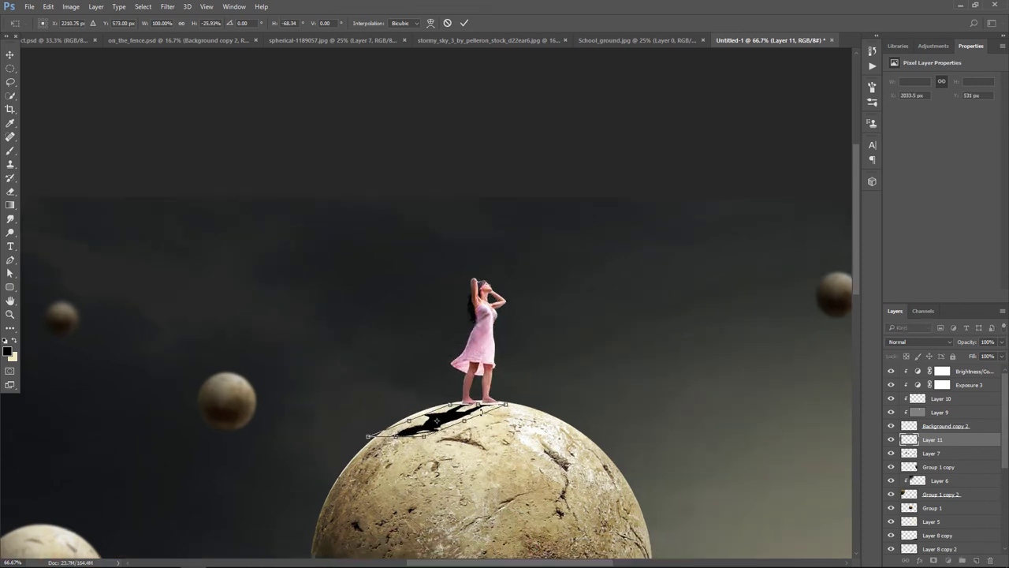
left_click_drag(552, 462, 382, 177)
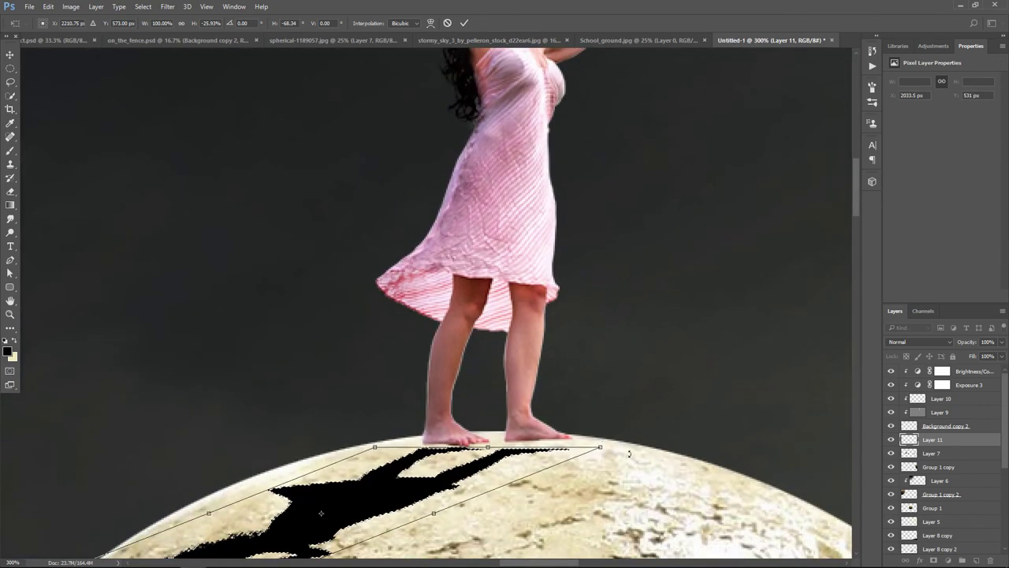
left_click_drag(600, 447, 608, 439)
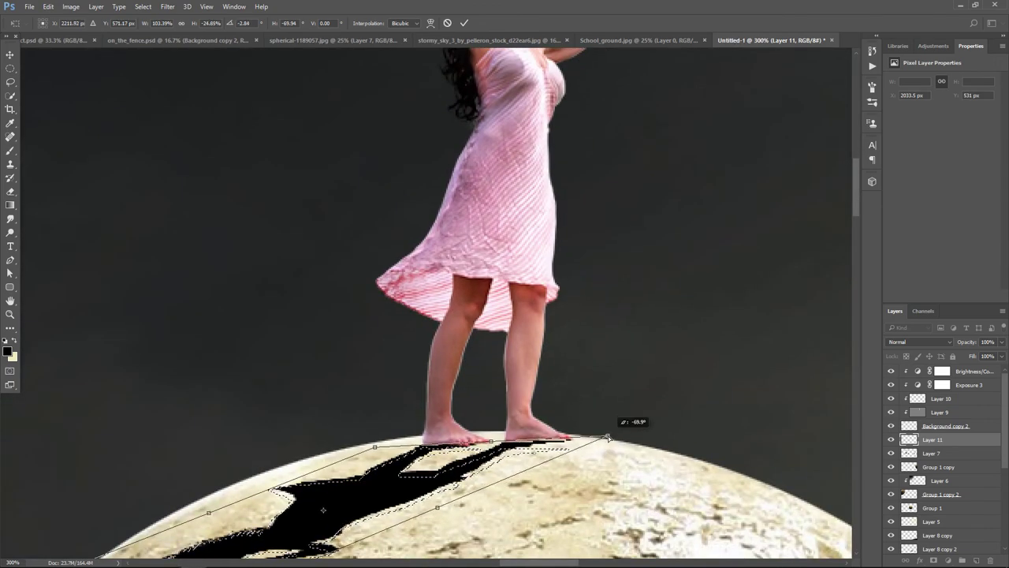
key("Return")
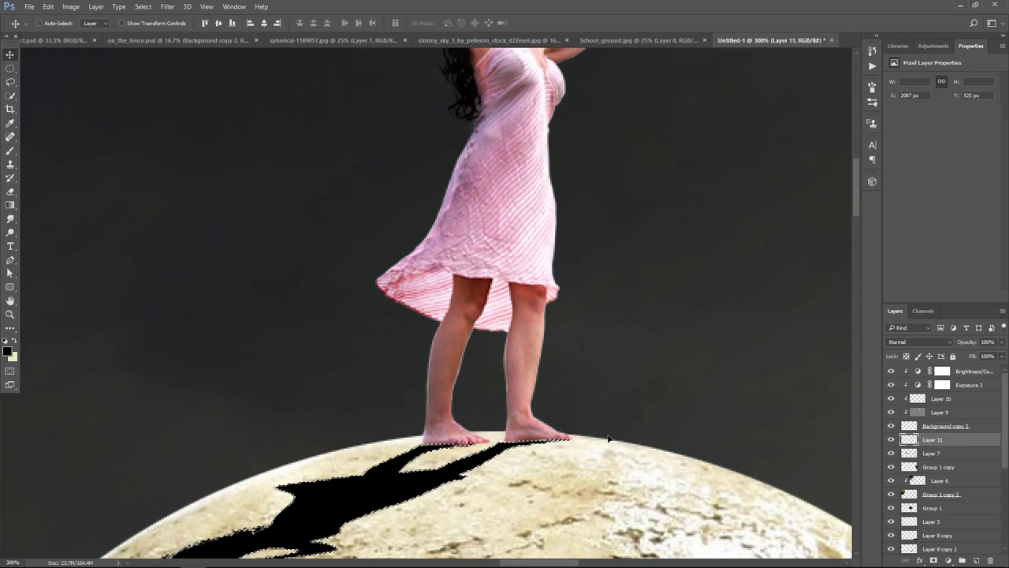
key("ctrl+minus")
key("ctrl+minus")
key("ctrl+minus")
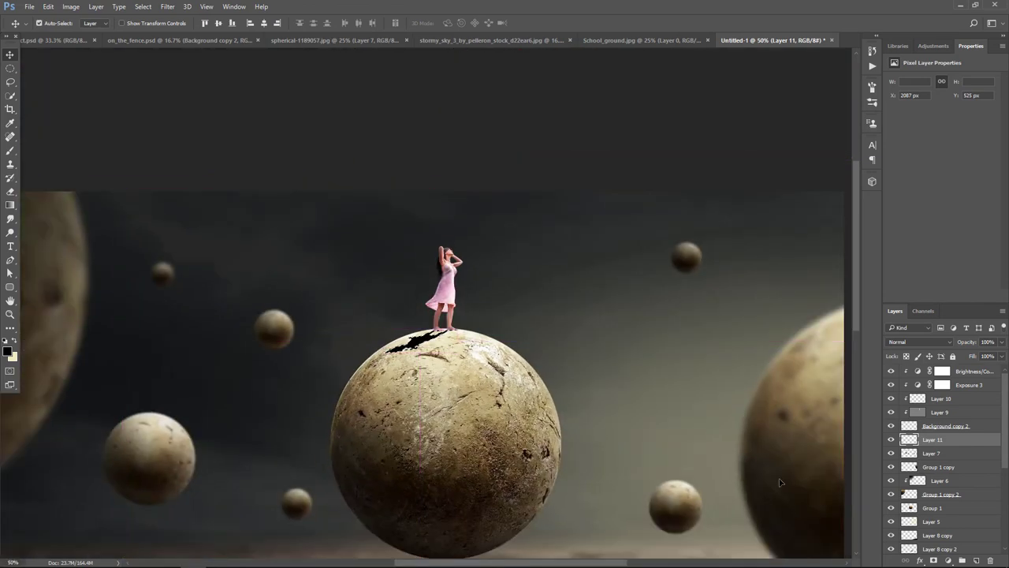
left_click_drag(414, 345, 381, 353)
key("ctrl+t")
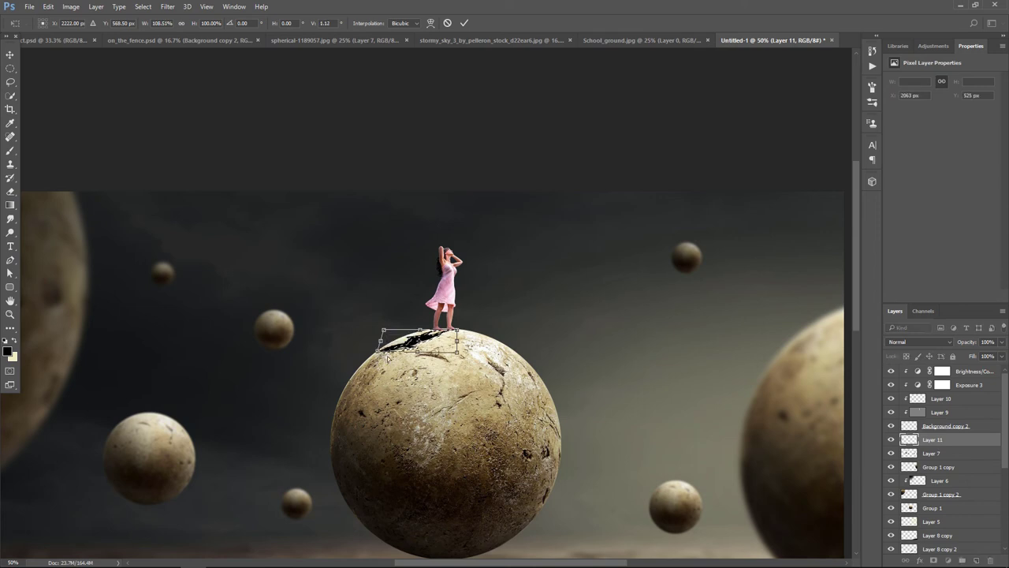
key("Return")
key("Up")
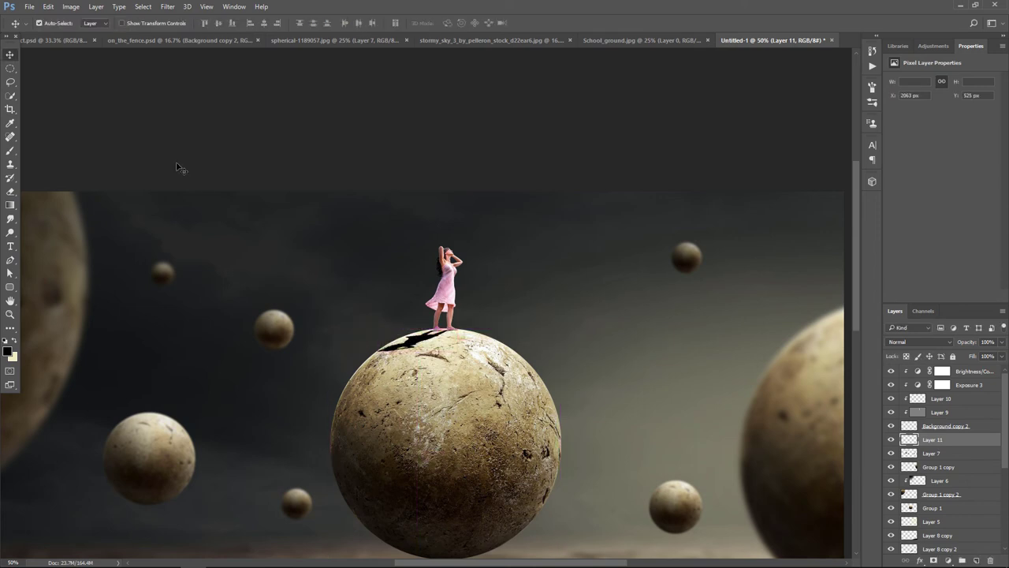
Soften the shadow layer with a small-radius Gaussian Blur.
left_click(167, 6)
mouse_move(173, 122)
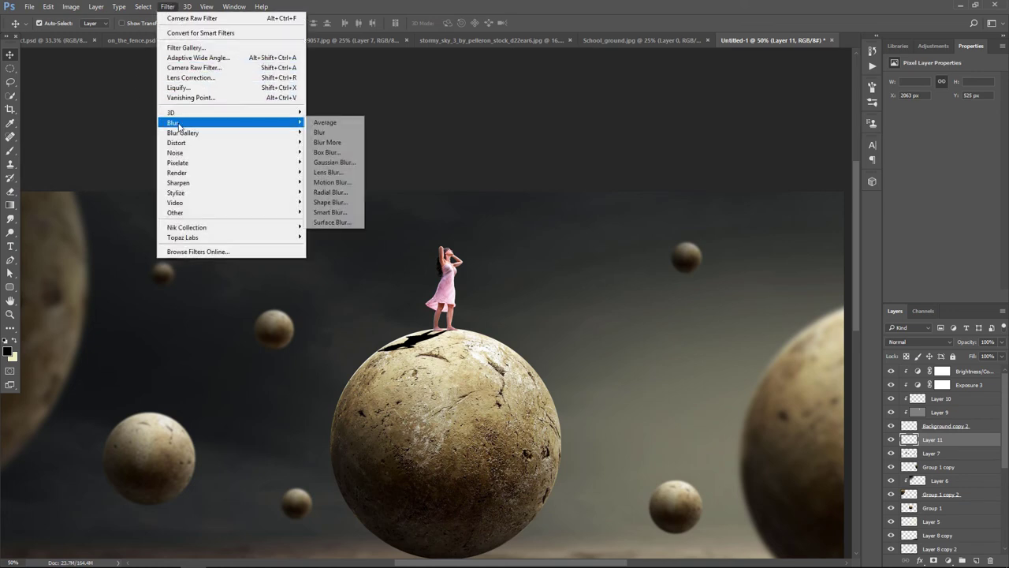
left_click(352, 163)
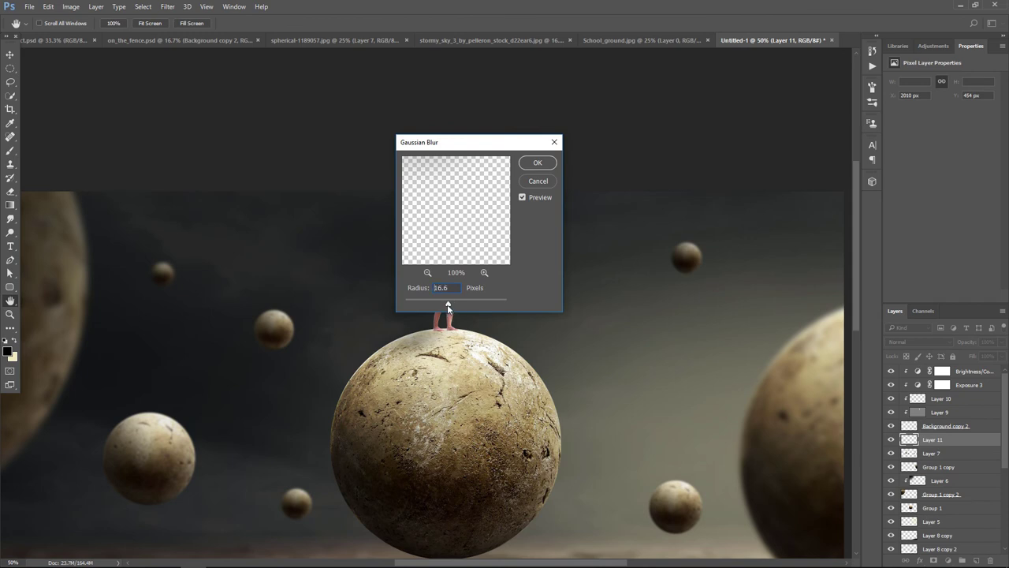
left_click_drag(448, 307, 418, 306)
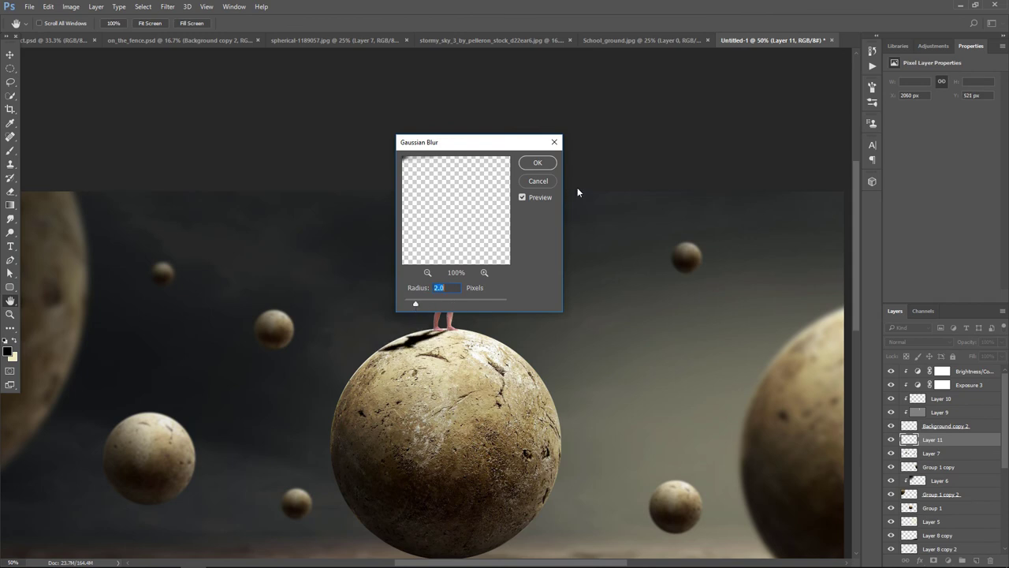
left_click(538, 162)
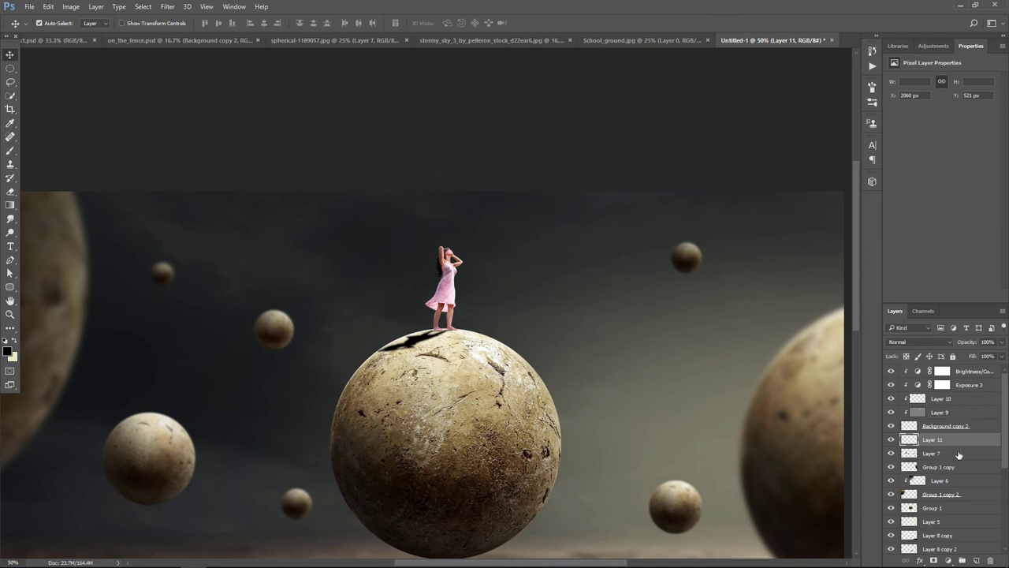
Mask the shadow near her feet with a 29% brush and set the layer to 89% opacity.
left_click(933, 560)
left_click(10, 150)
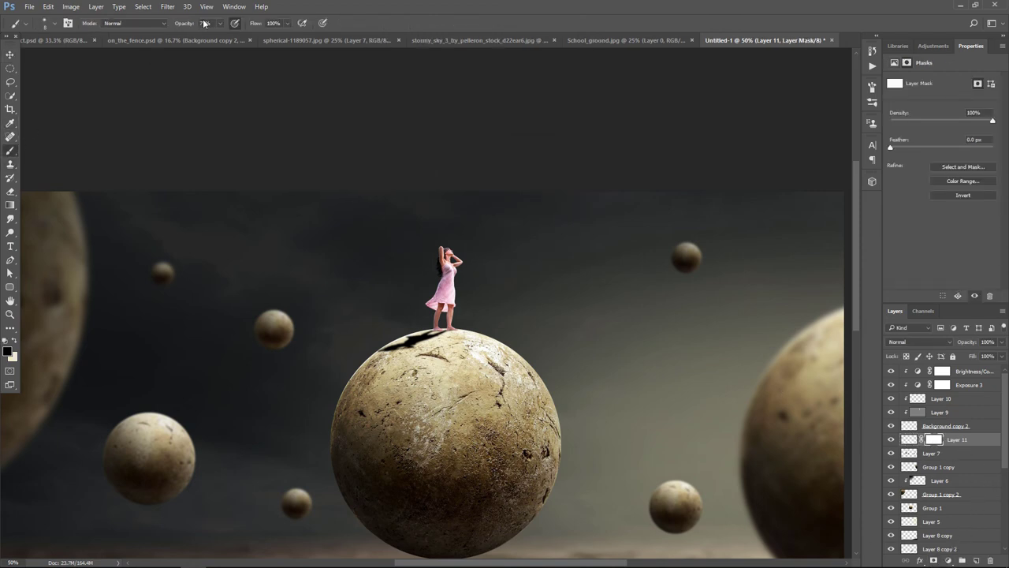
left_click_drag(221, 26, 201, 54)
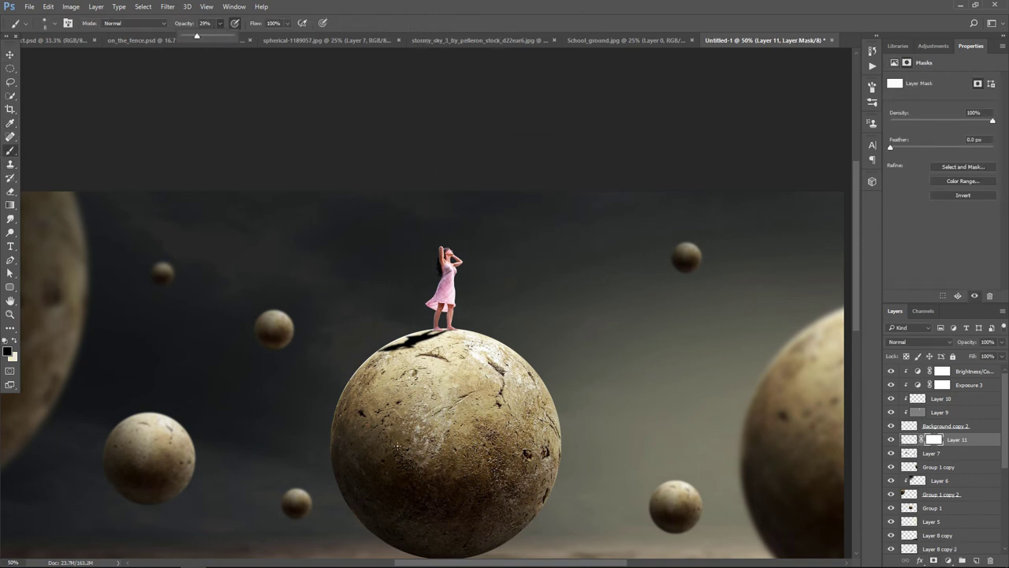
left_click(201, 25)
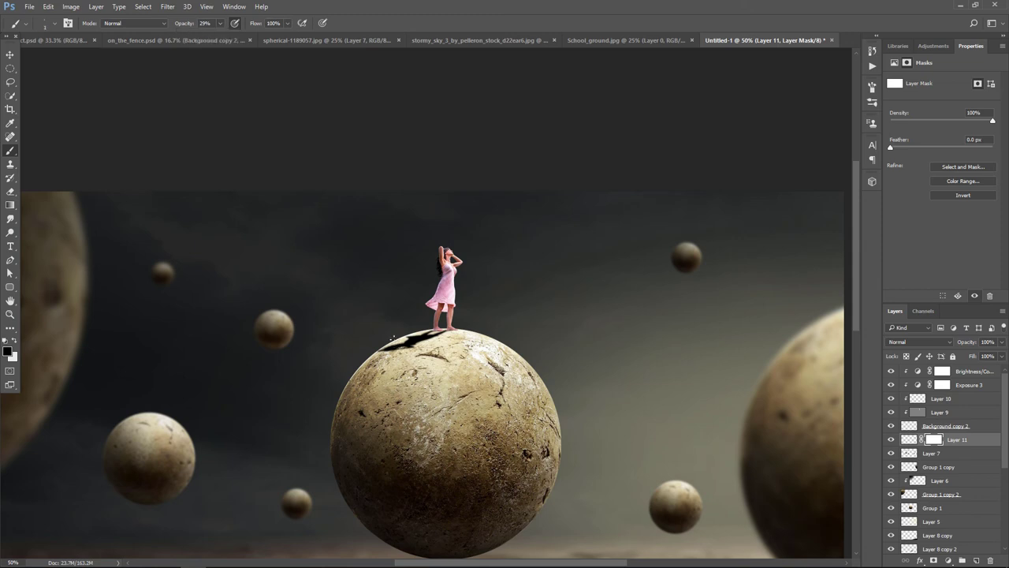
key("bracketright")
key("bracketright")
key("bracketright")
key("bracketleft")
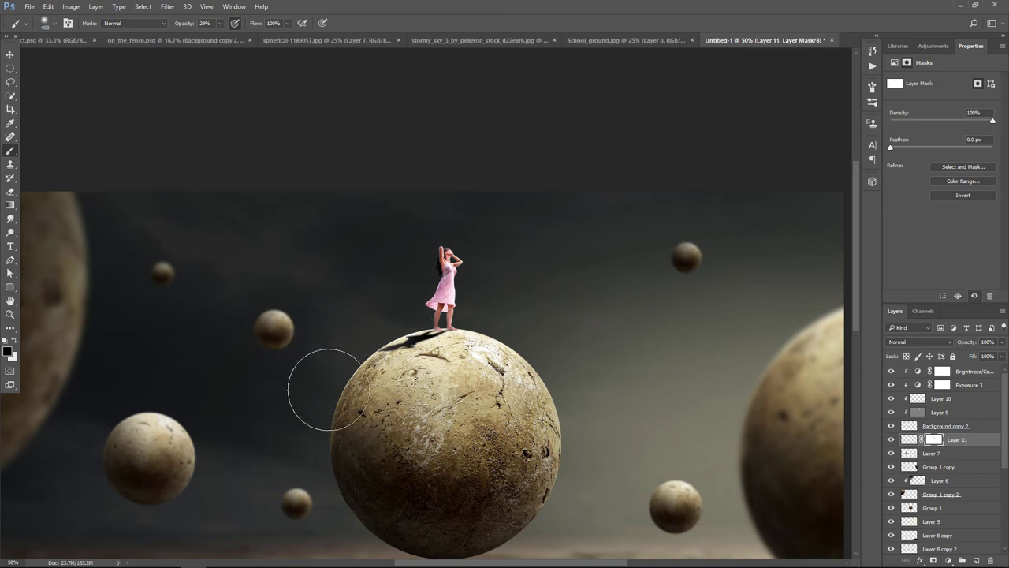
left_click_drag(394, 345, 366, 353)
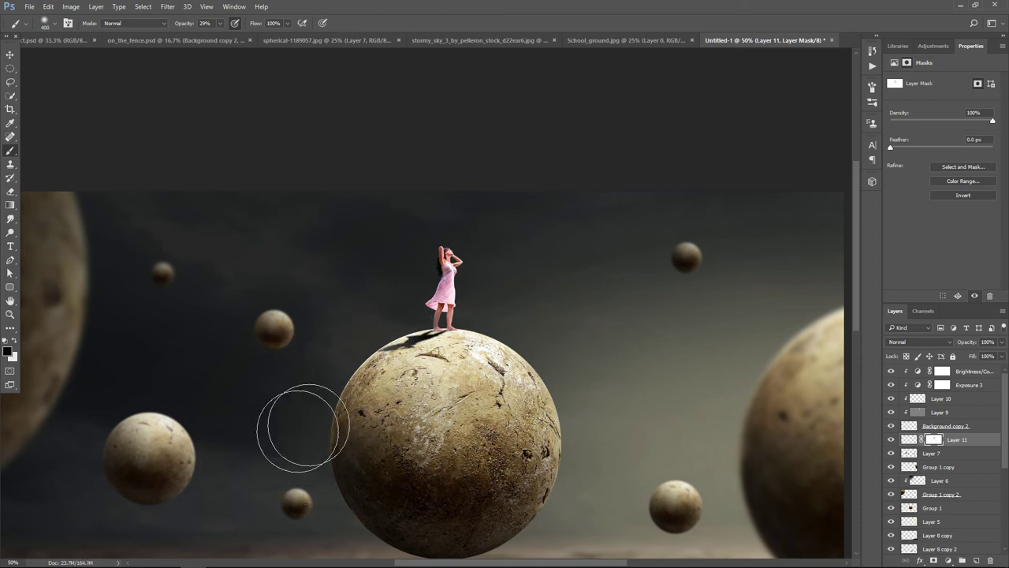
left_click(1001, 341)
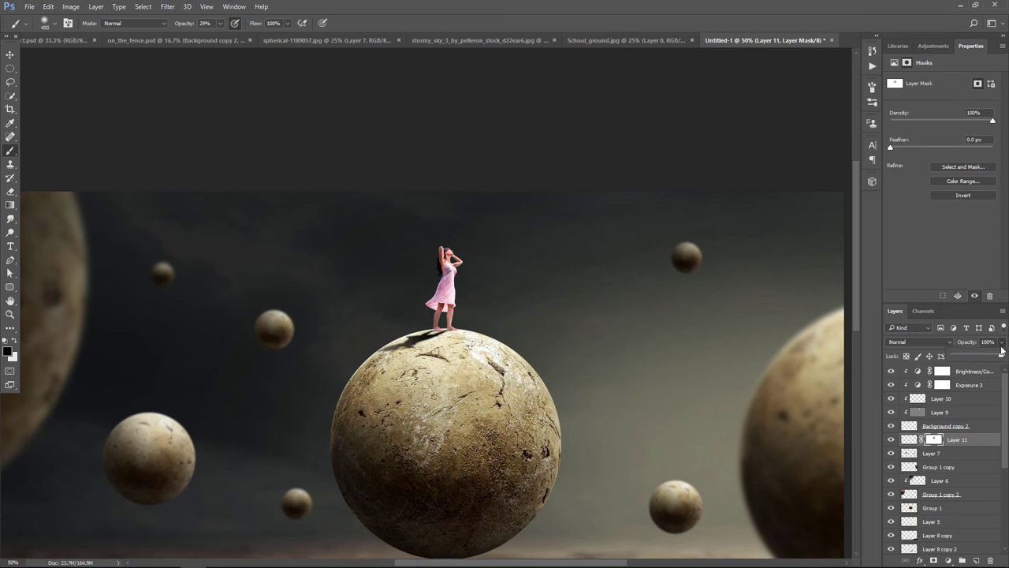
left_click_drag(1002, 356, 997, 356)
key("ctrl+minus")
key("ctrl+minus")
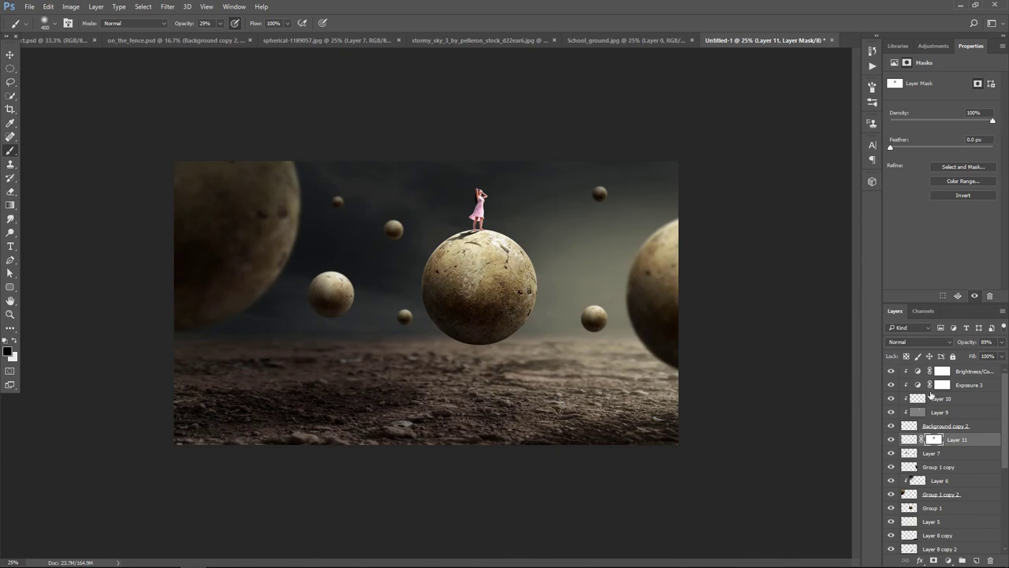
Raise Exposure 3 to +0.85 exposure with gamma 0.84.
left_click(969, 403)
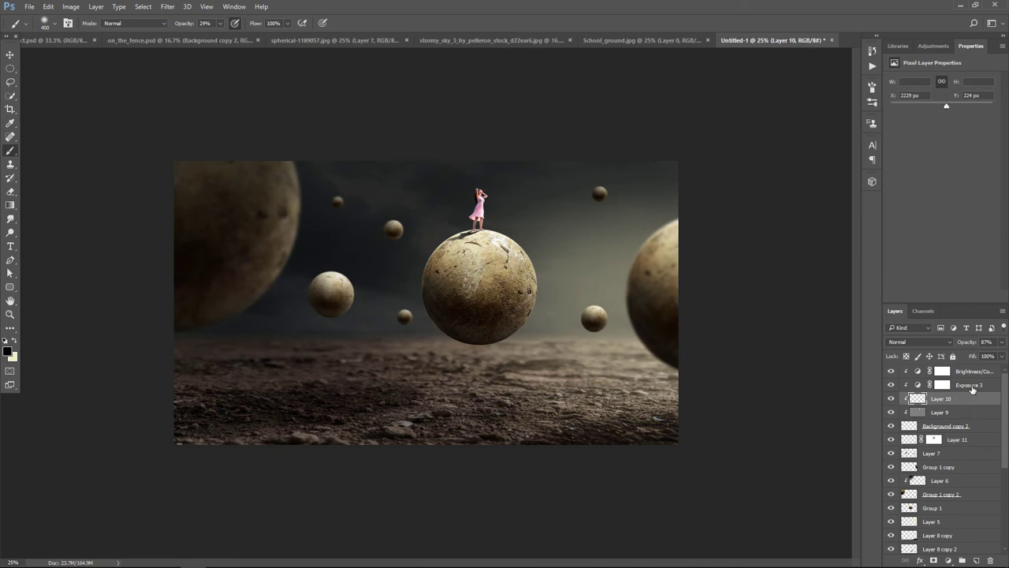
left_click(972, 386)
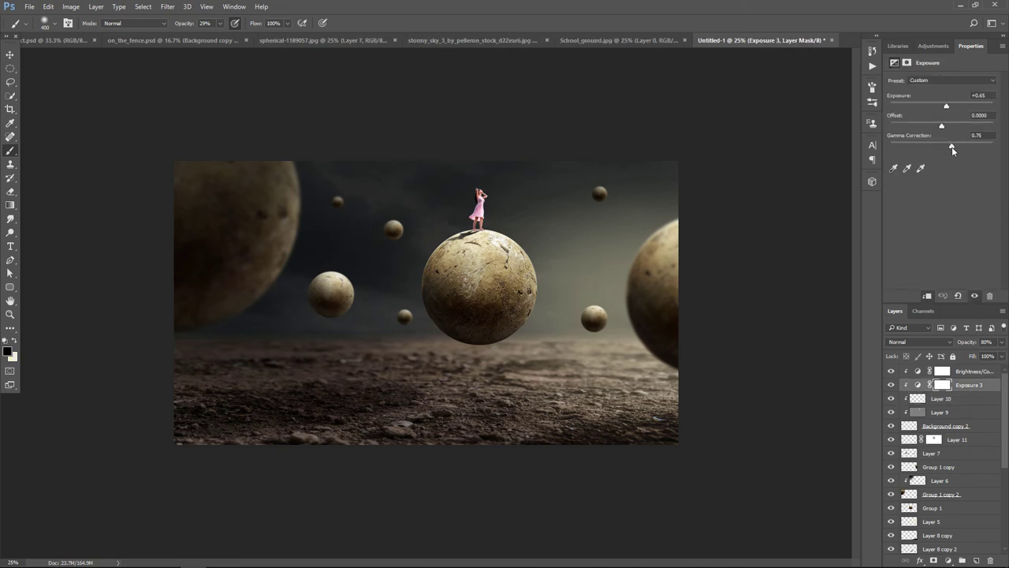
left_click_drag(952, 147, 949, 150)
left_click_drag(948, 107, 951, 106)
Add a Hue/Saturation adjustment with Saturation -13 and Lightness -7.
left_click(949, 560)
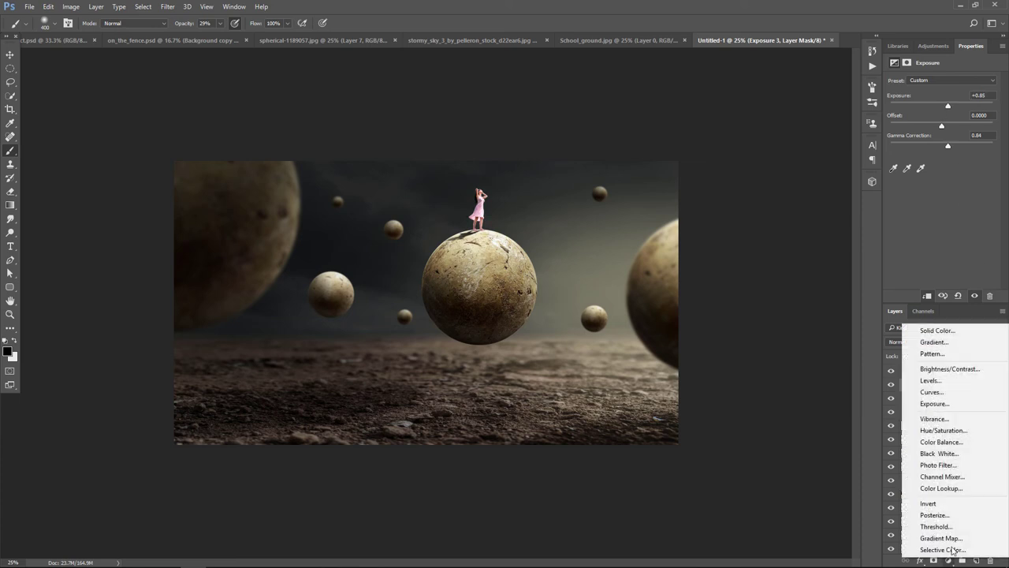
left_click(948, 430)
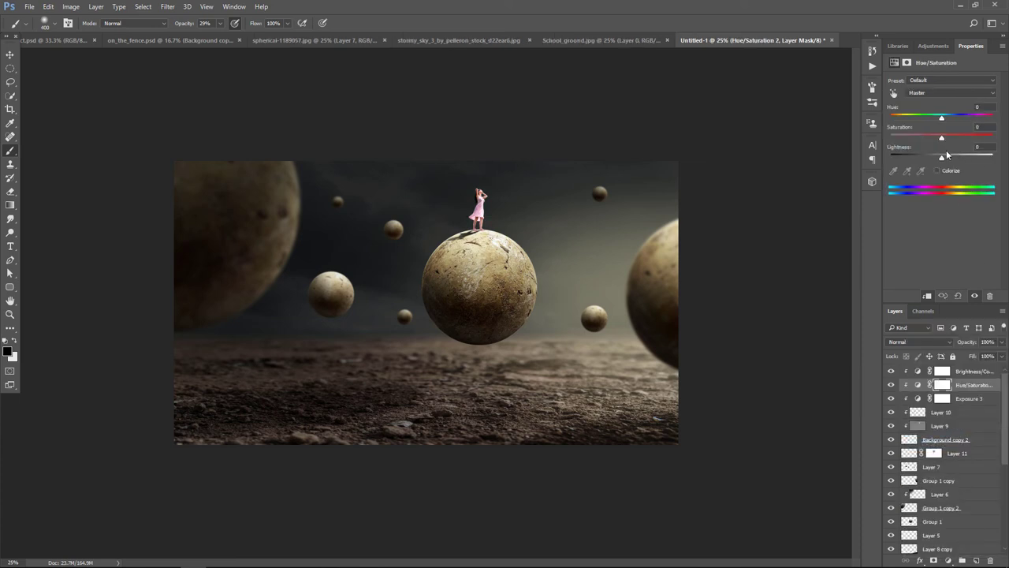
mouse_move(942, 145)
left_mouse_down()
mouse_move(933, 141)
mouse_move(948, 160)
mouse_move(938, 161)
left_mouse_up()
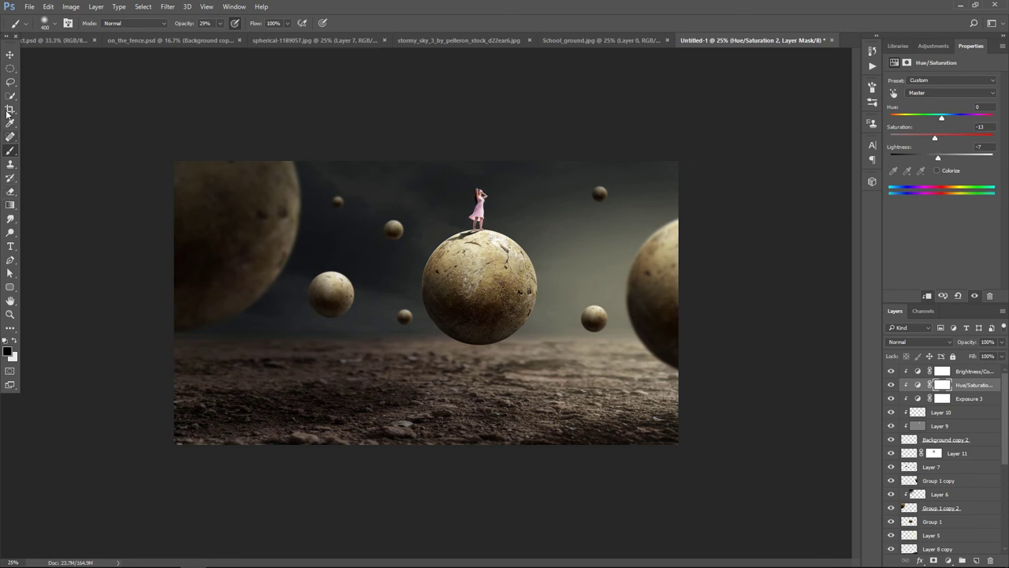
left_click(9, 55)
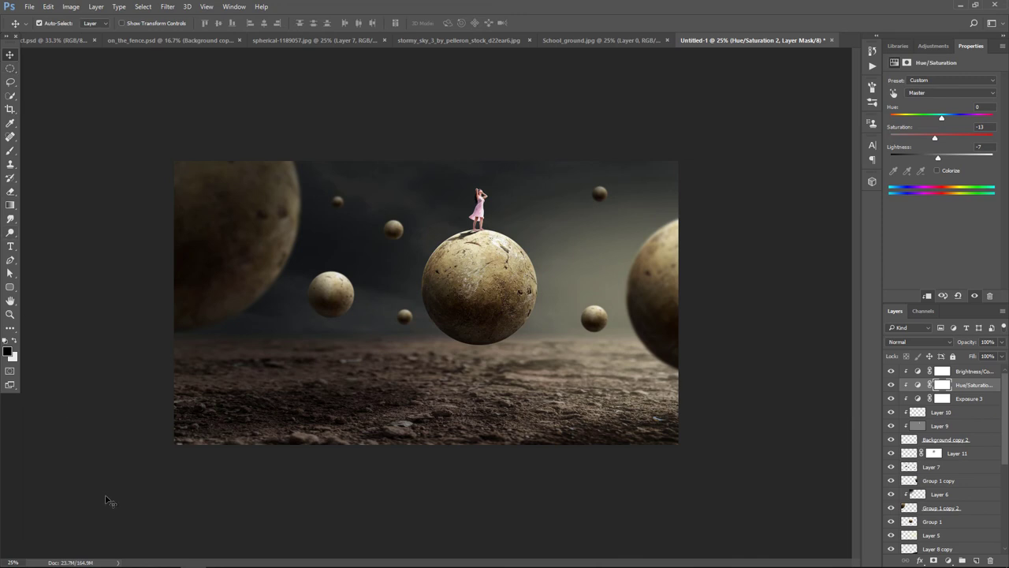
Add a Color Balance layer above Brightness/Contrast with midtones -3, -17, -19.
left_click(992, 376)
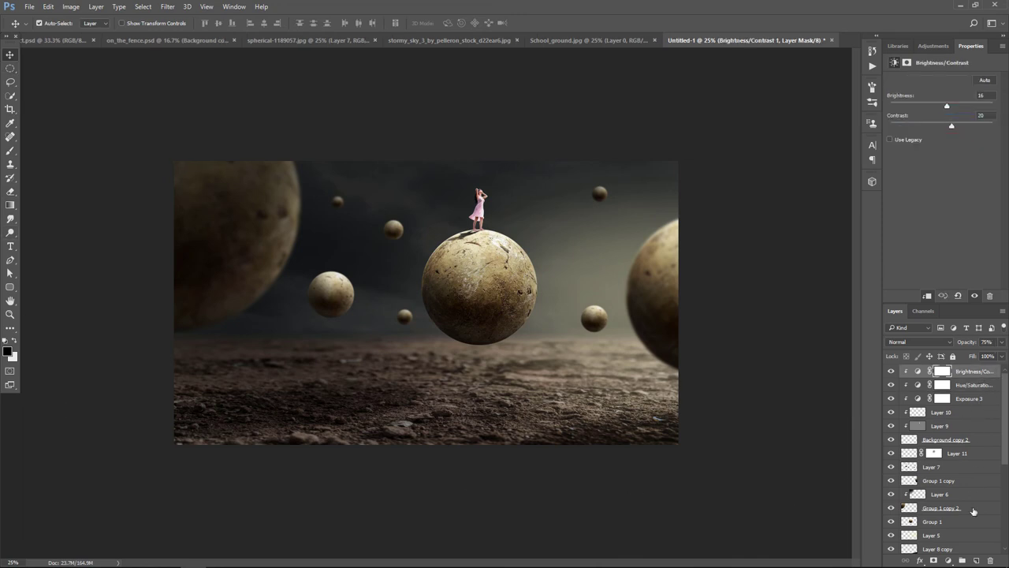
left_click(947, 560)
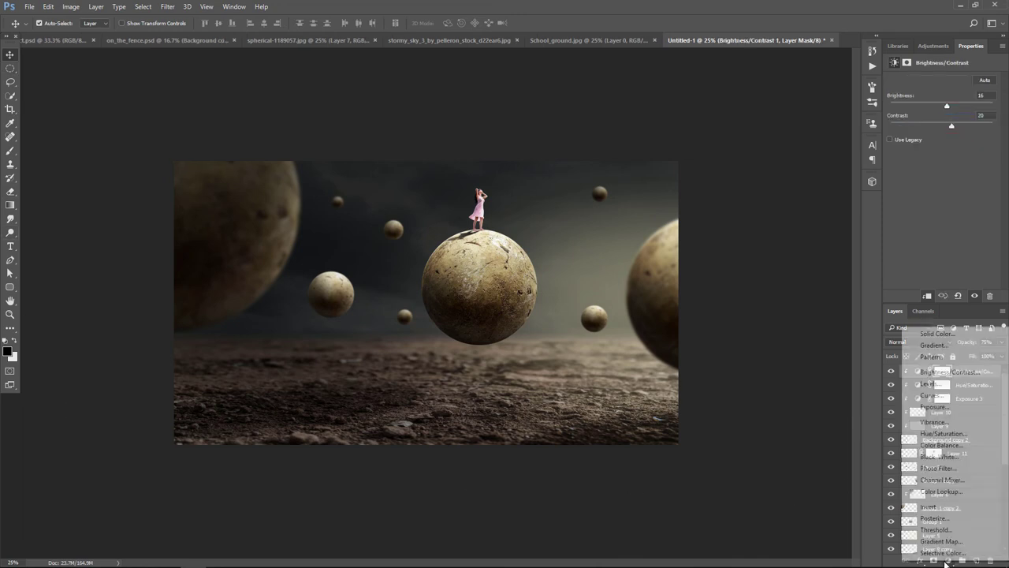
left_click(947, 447)
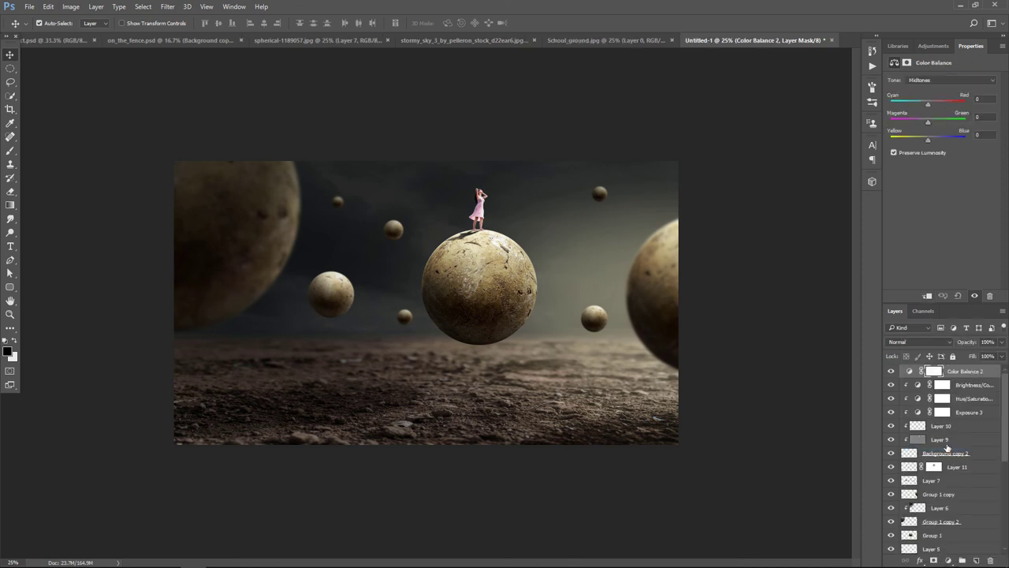
left_click_drag(928, 139, 921, 139)
left_click_drag(929, 103, 933, 102)
left_click_drag(932, 103, 926, 103)
left_click_drag(927, 138, 923, 138)
Add a Curves layer with a midtone point darkening mids and black output lifted to 13.
left_click(948, 561)
left_click(932, 393)
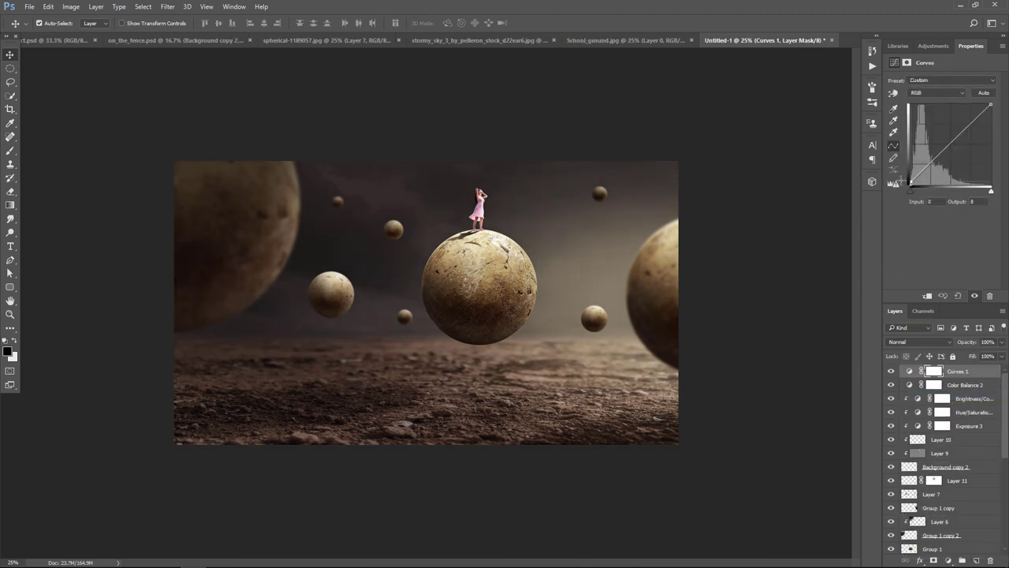
left_click_drag(910, 183, 910, 183)
left_click(968, 129)
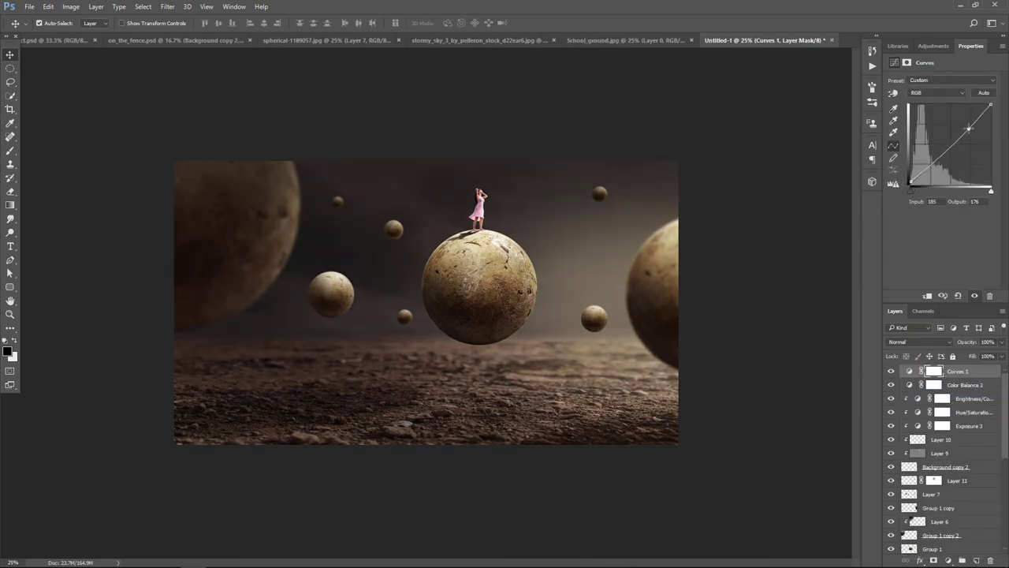
left_click_drag(944, 150, 942, 154)
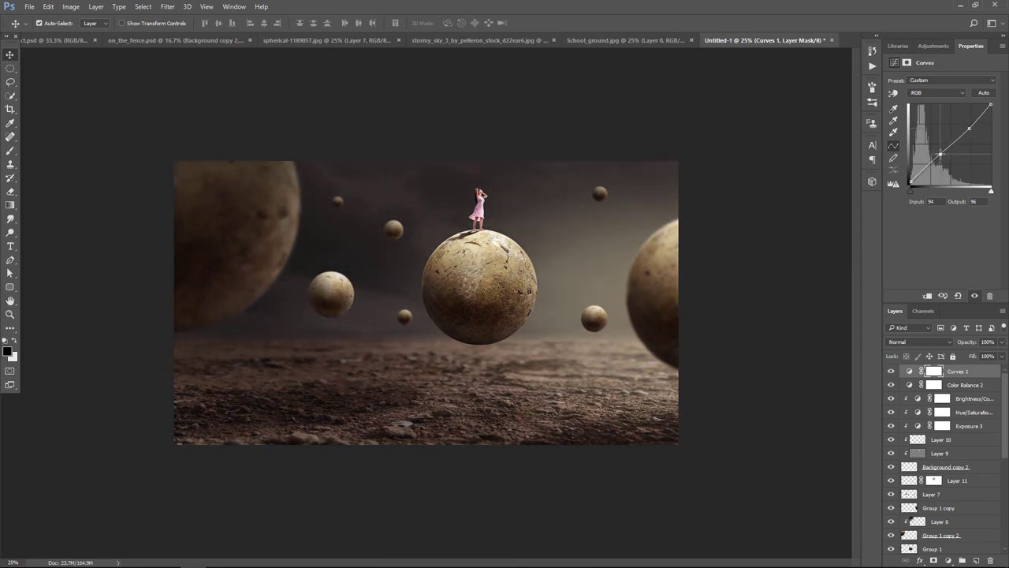
left_click_drag(911, 186, 896, 177)
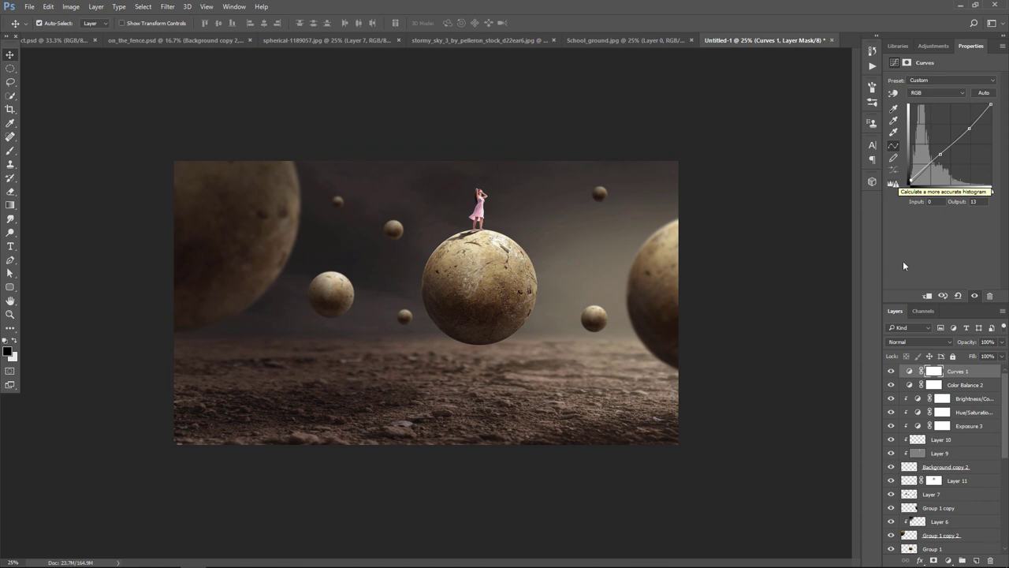
left_click(949, 560)
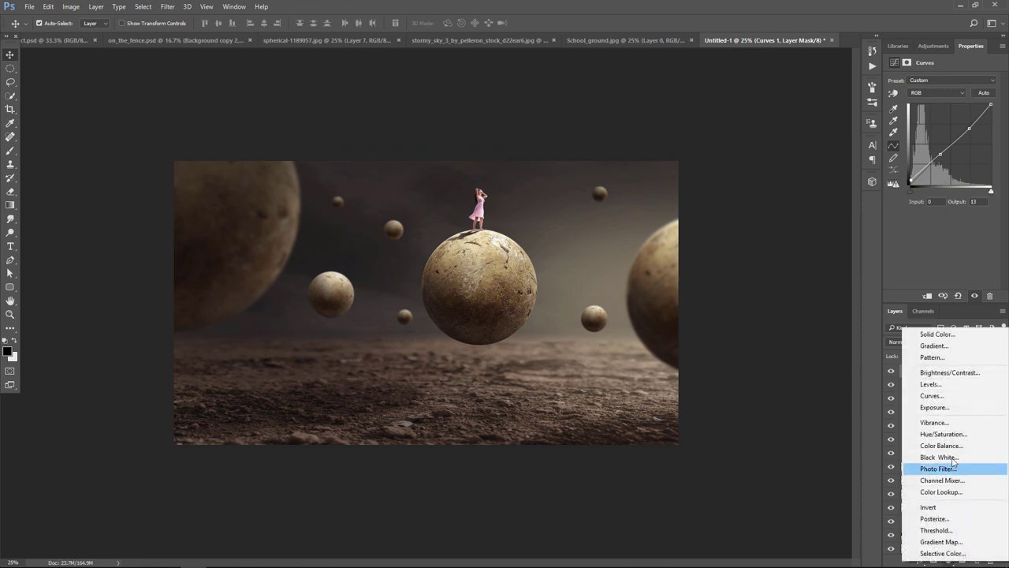
Add a top Exposure layer at +0.51 exposure, gamma 0.91, and toggle it to compare.
left_click(958, 410)
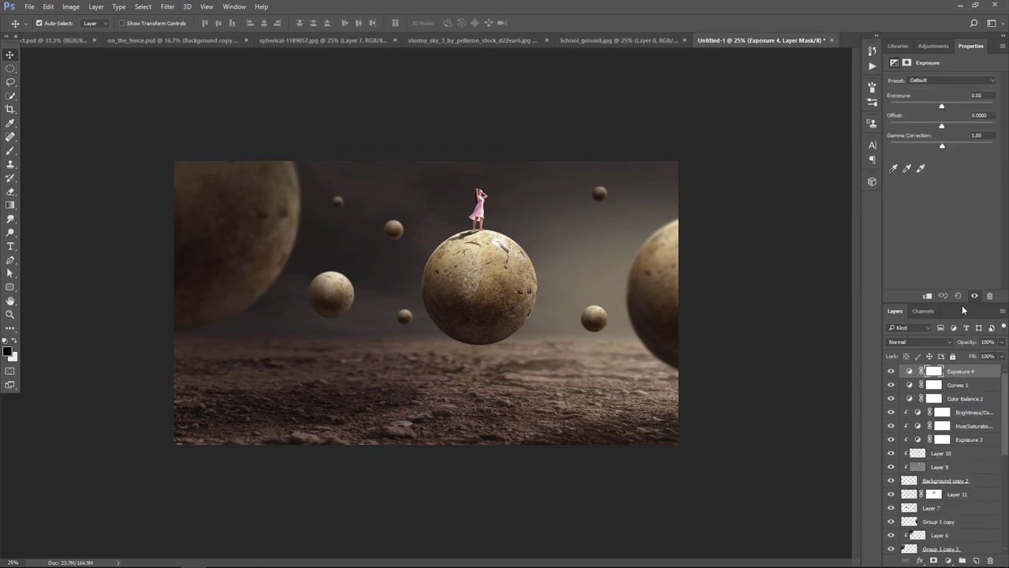
left_click_drag(944, 148, 945, 146)
left_click_drag(942, 105, 947, 108)
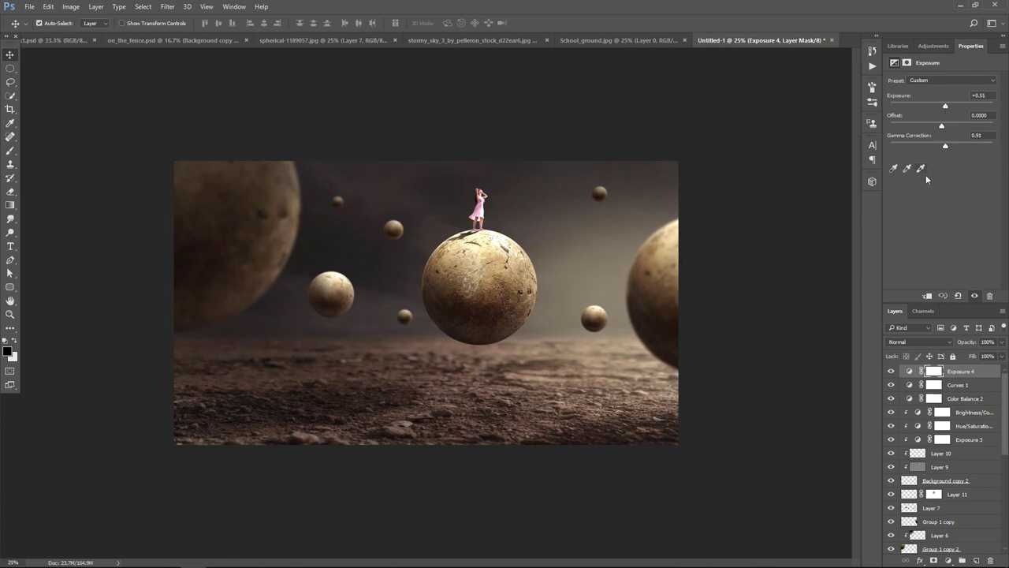
left_click(891, 371)
left_click(891, 370)
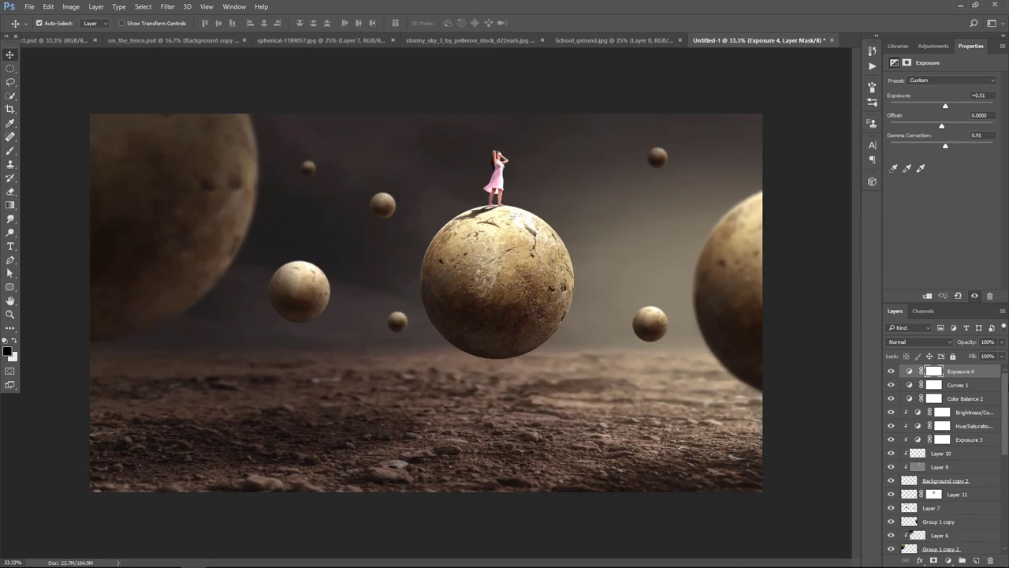
Add a new empty layer and set up a white brush at 15% opacity.
left_click(977, 560)
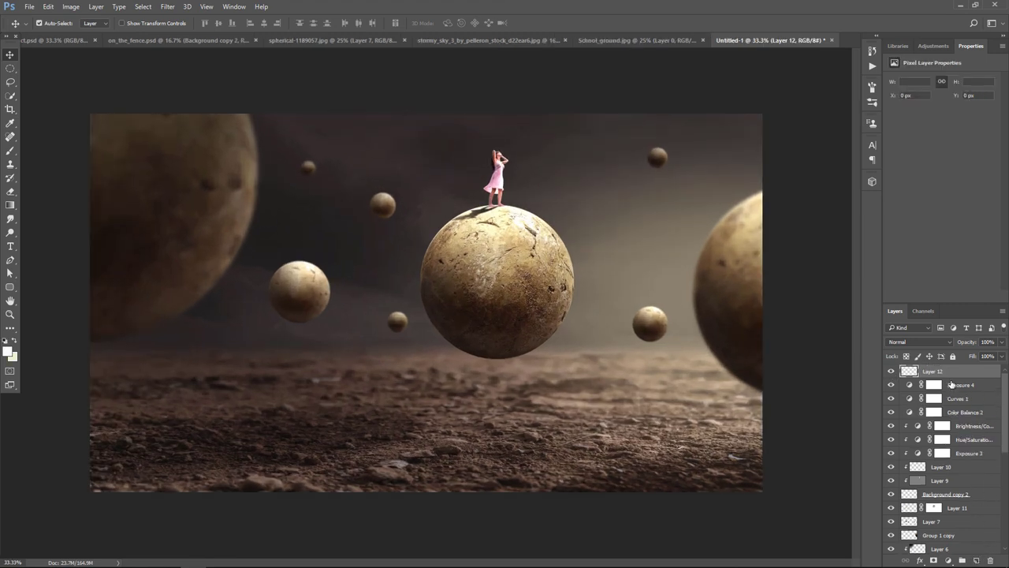
left_click(8, 350)
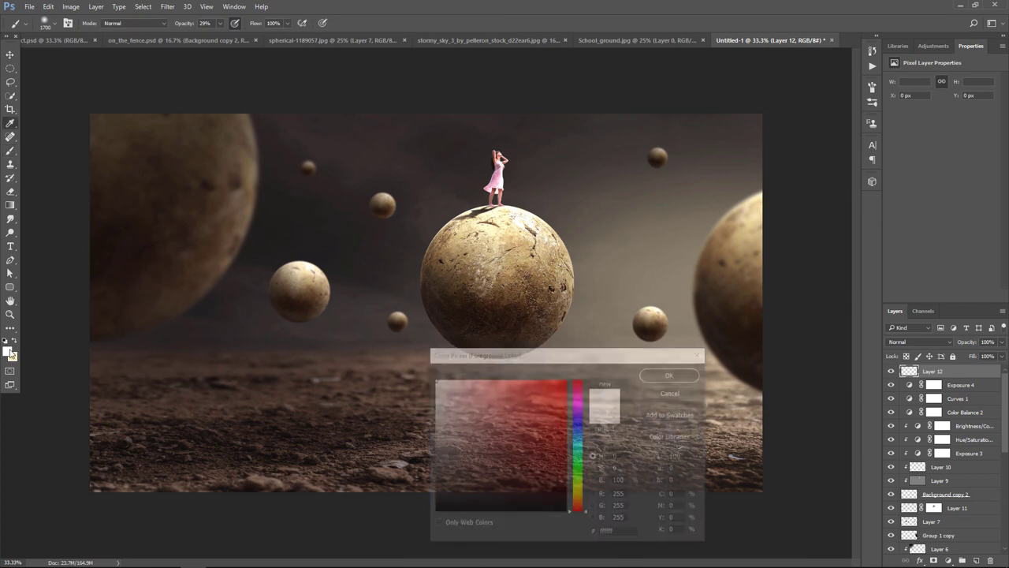
left_click(672, 374)
key("b")
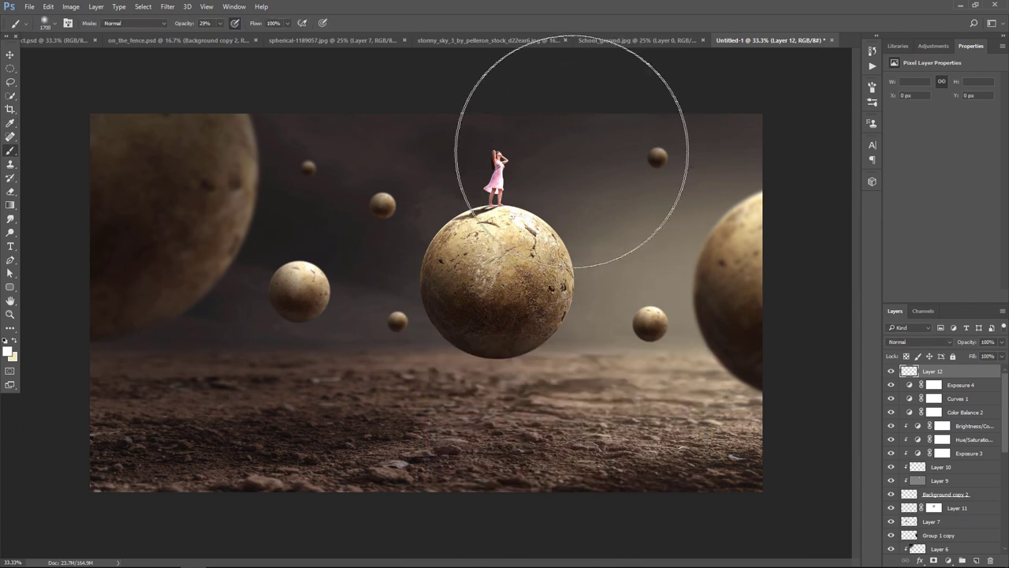
left_click(220, 23)
left_click_drag(220, 37, 211, 37)
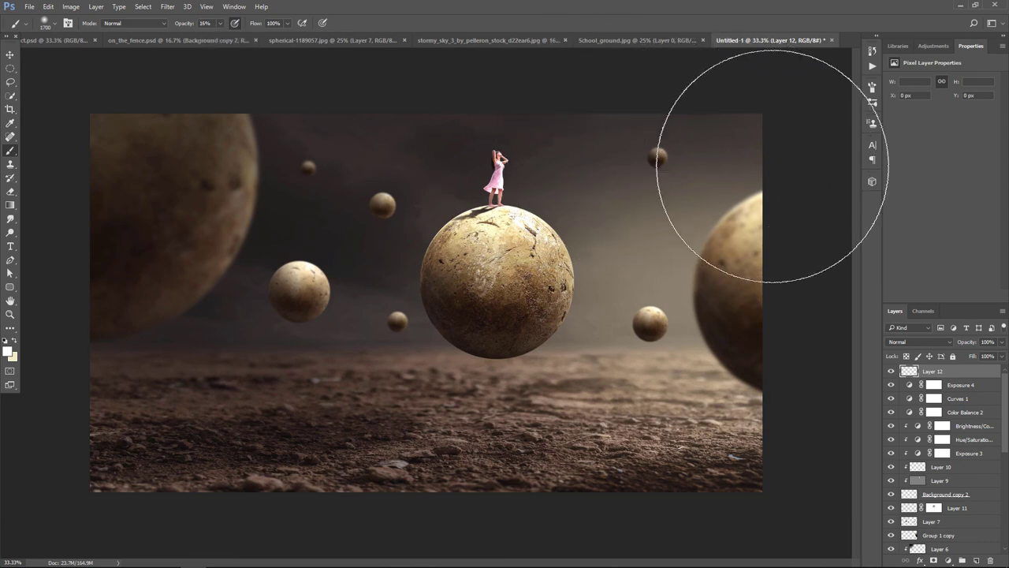
Paint soft white glow in the sky around the sphere and lower the layer opacity to 49%.
left_click_drag(552, 150, 799, 236)
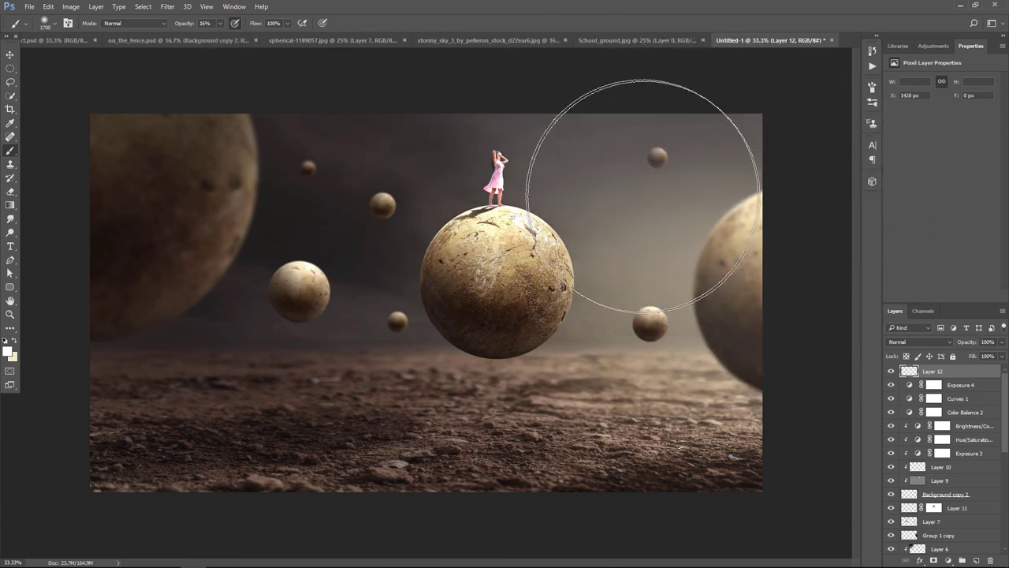
left_click_drag(658, 198, 518, 135)
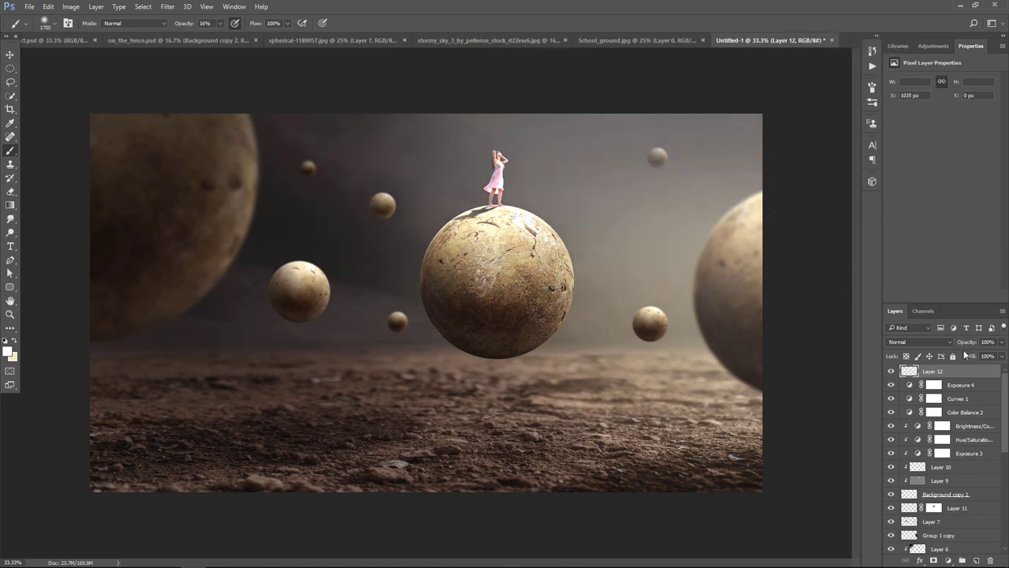
left_click(1004, 345)
left_click_drag(1001, 359, 980, 359)
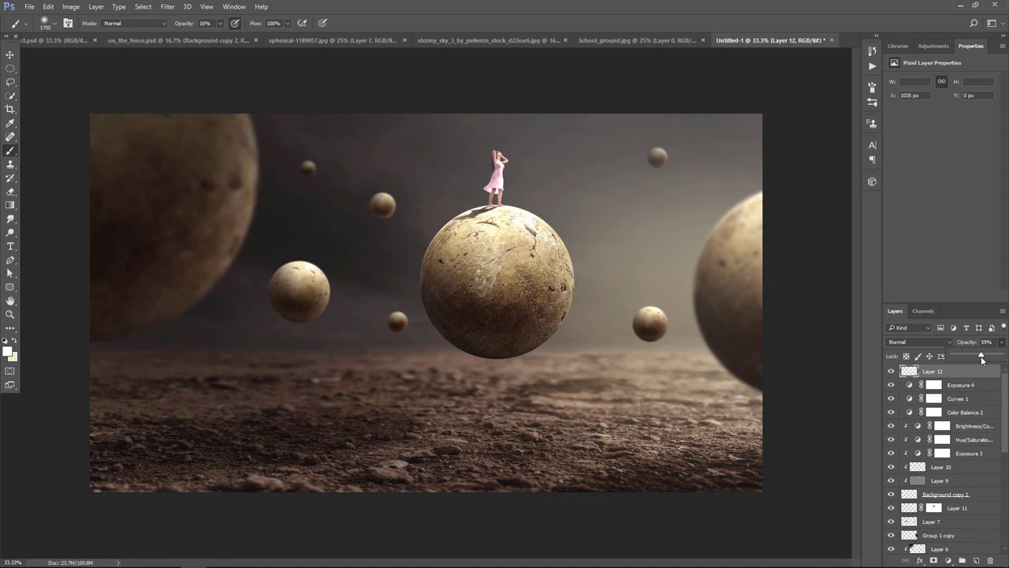